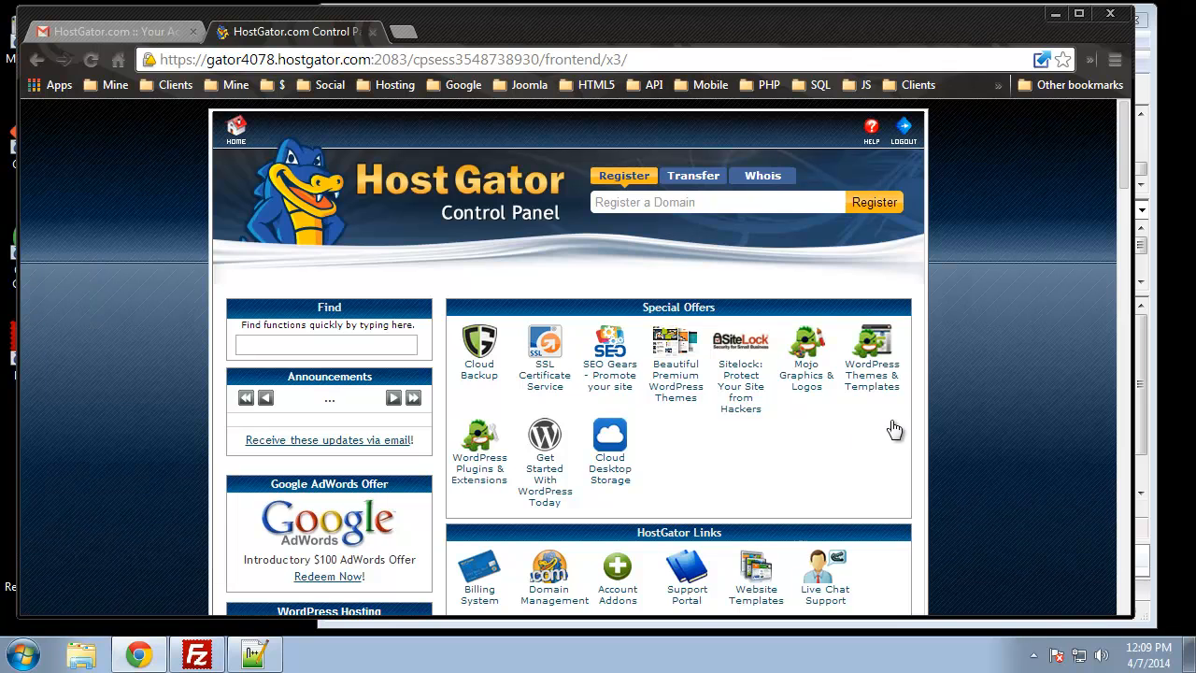
# Scroll the cPanel home page down toward the Software/Services section with QuickInstall
pyautogui.scroll(-12, 1039, 298)
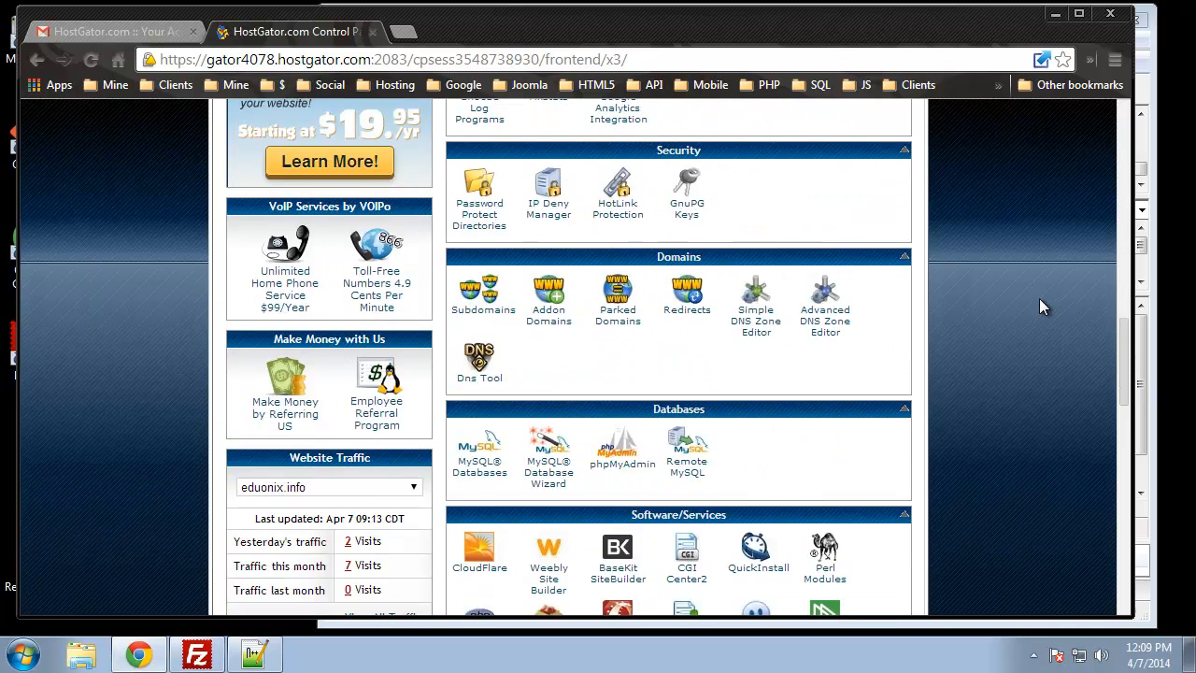
# In QuickInstall, pick Joomla from CMS Software and continue to the Joomla 3.2.3 install form
pyautogui.click(749, 385)
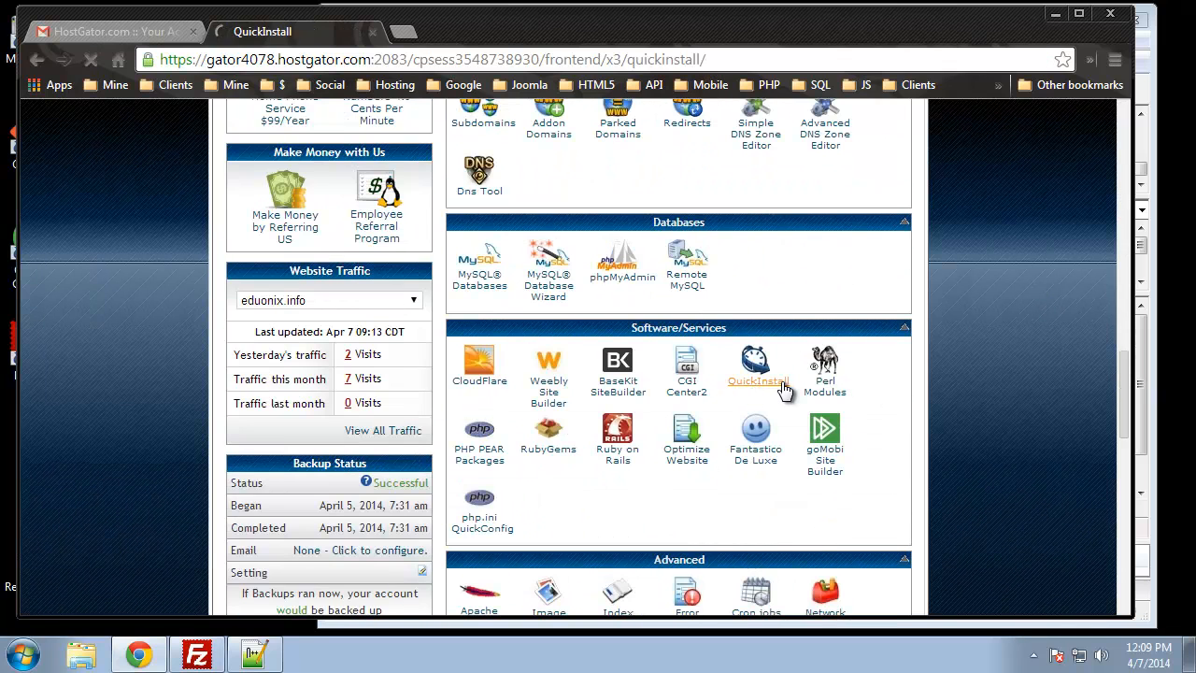
pyautogui.scroll(-1, 226, 219)
pyautogui.scroll(-2, 111, 233)
pyautogui.scroll(-2, 178, 292)
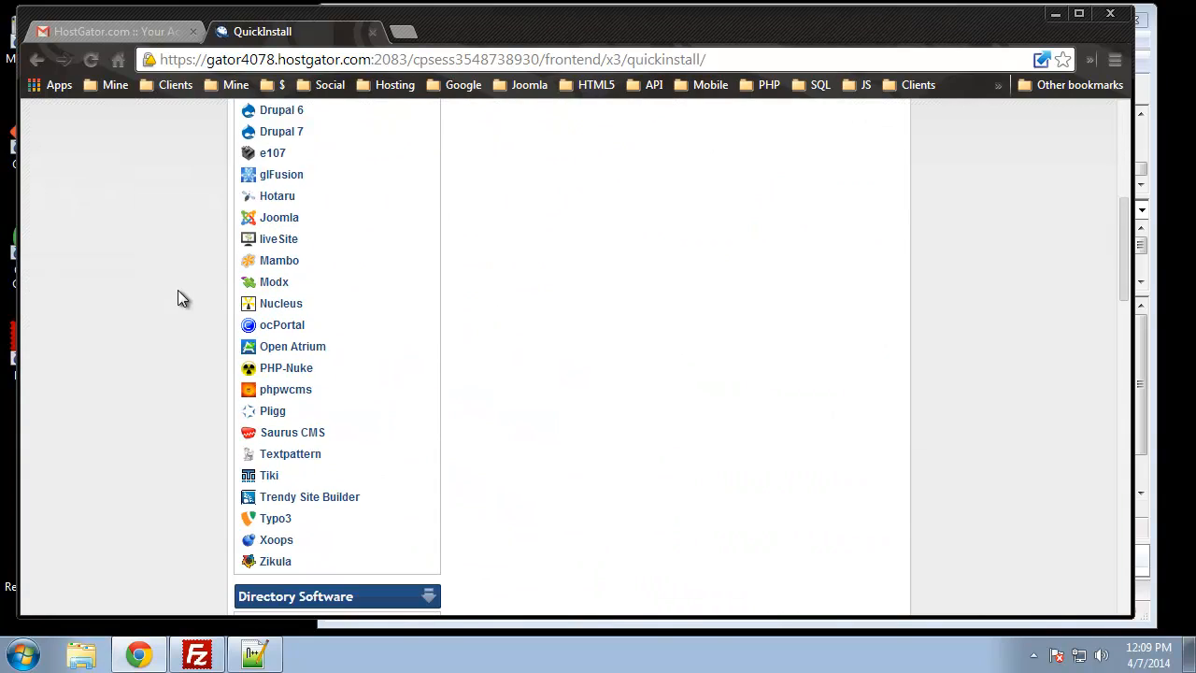
pyautogui.click(278, 222)
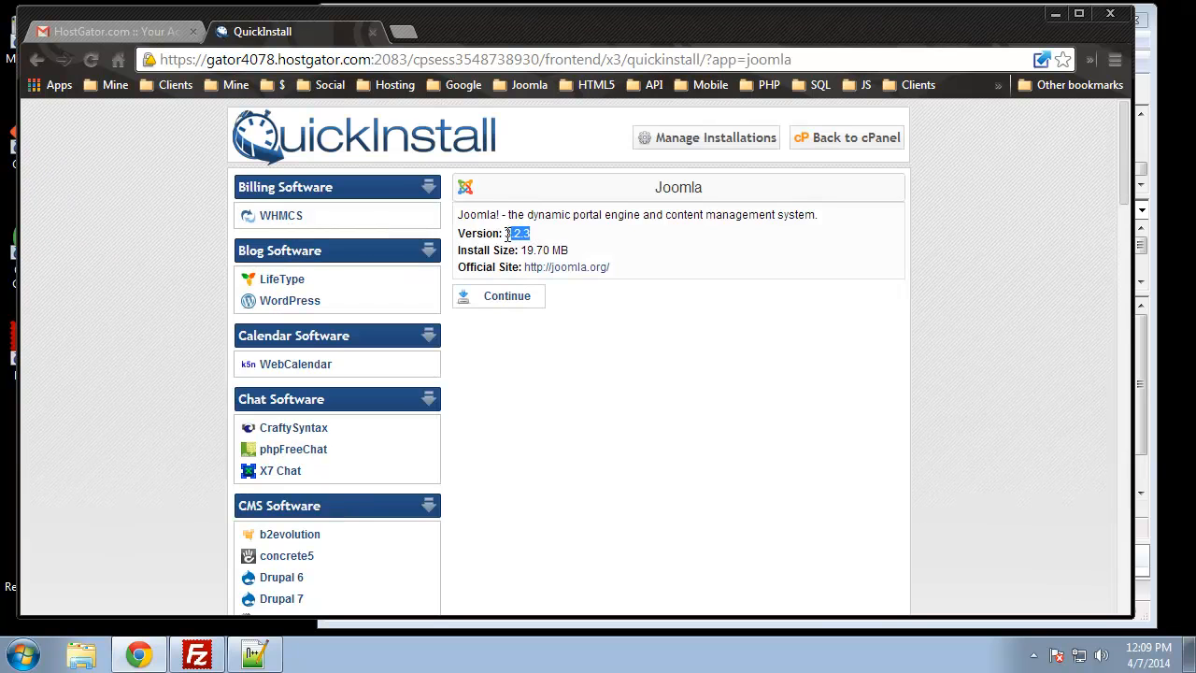
pyautogui.click(729, 350)
pyautogui.click(510, 301)
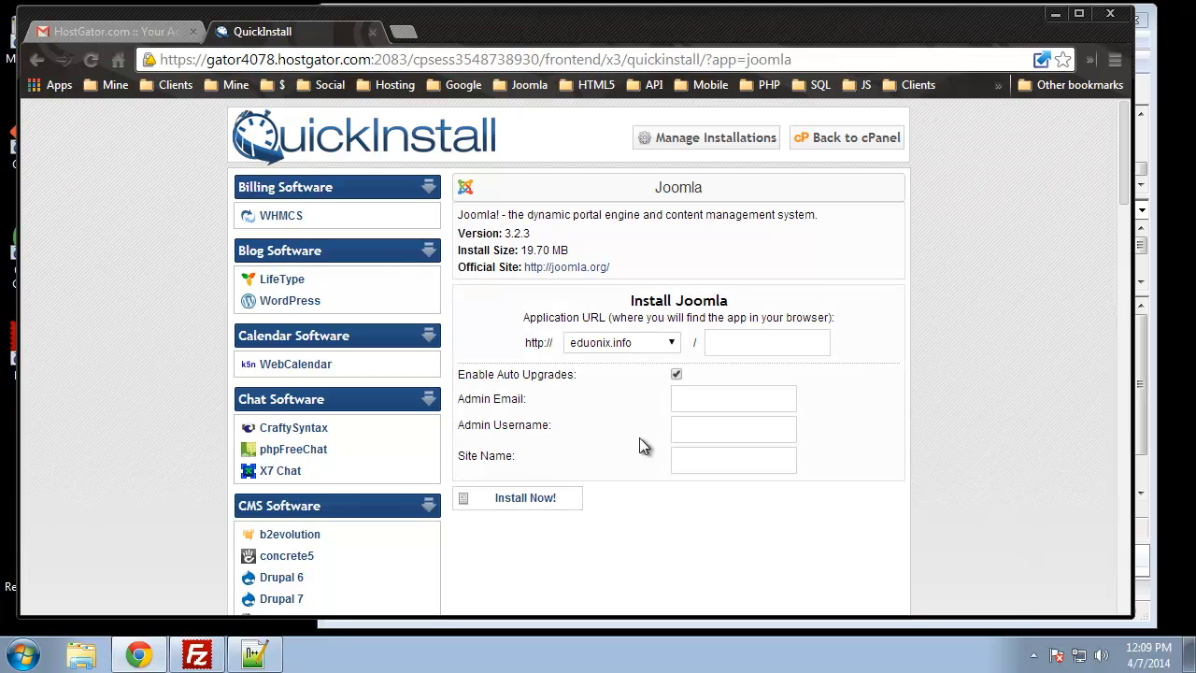
# Choose cms.eduonix.info as the install domain
pyautogui.click(645, 343)
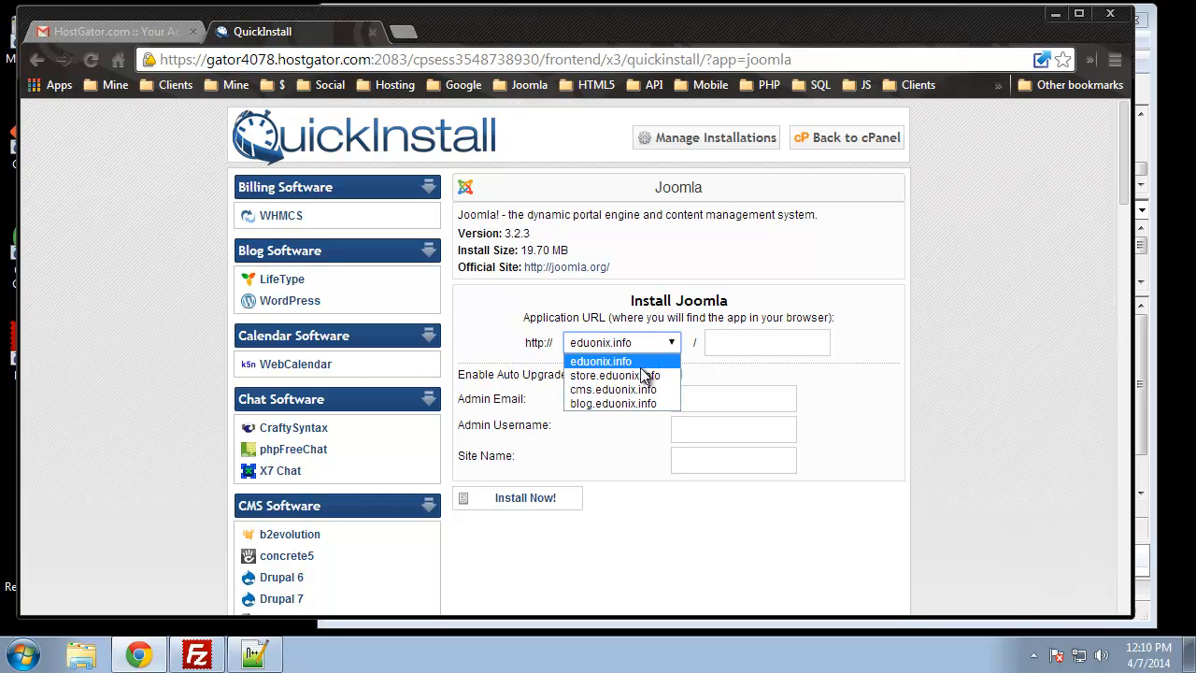
pyautogui.click(589, 393)
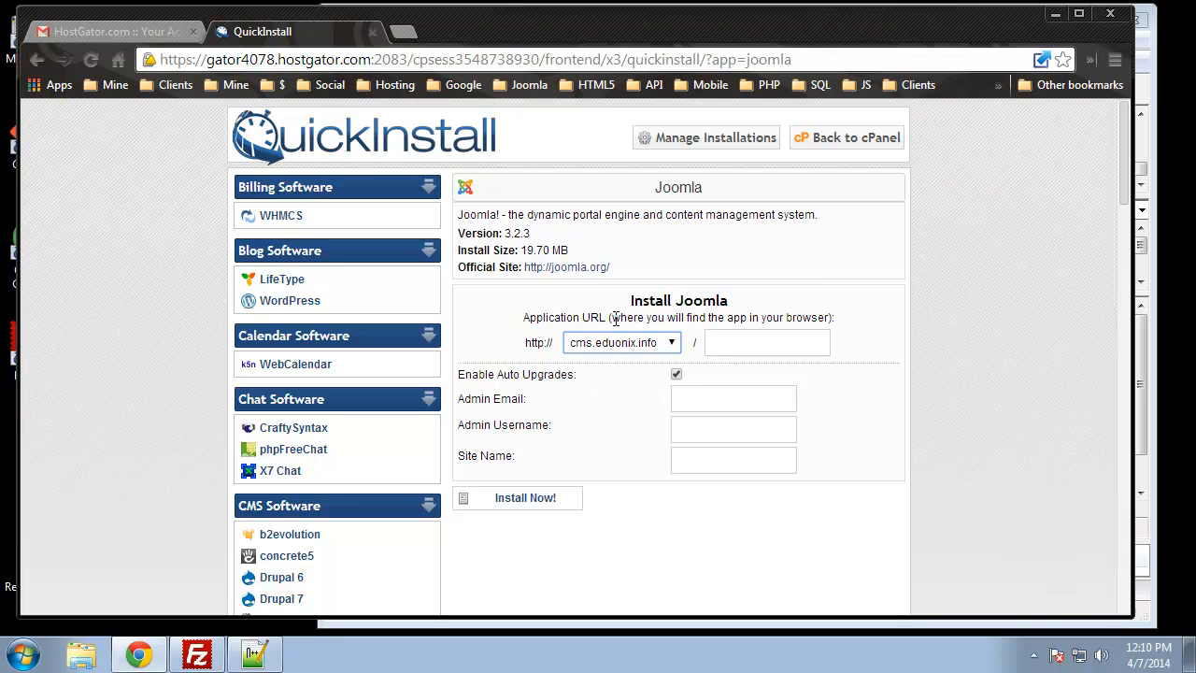
pyautogui.scroll(-3, 841, 365)
pyautogui.scroll(2, 716, 402)
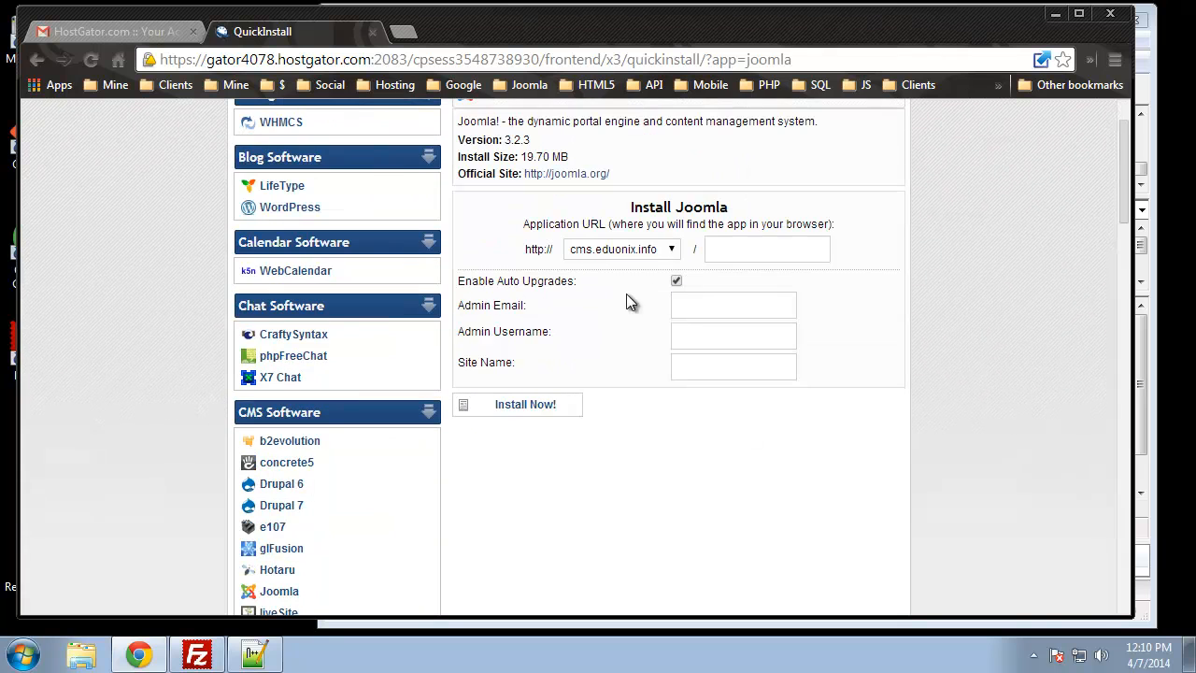
# Fill in the admin e-mail from a saved suggestion and set the admin username to 'admin'
pyautogui.click(697, 316)
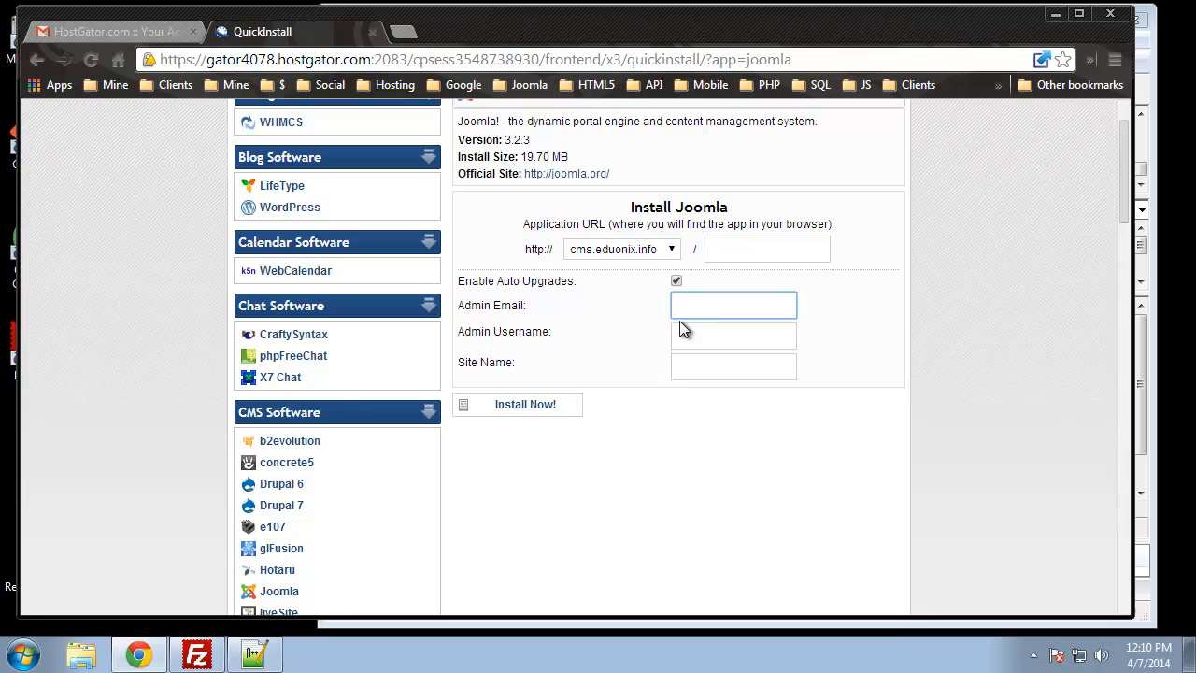
pyautogui.write('te')
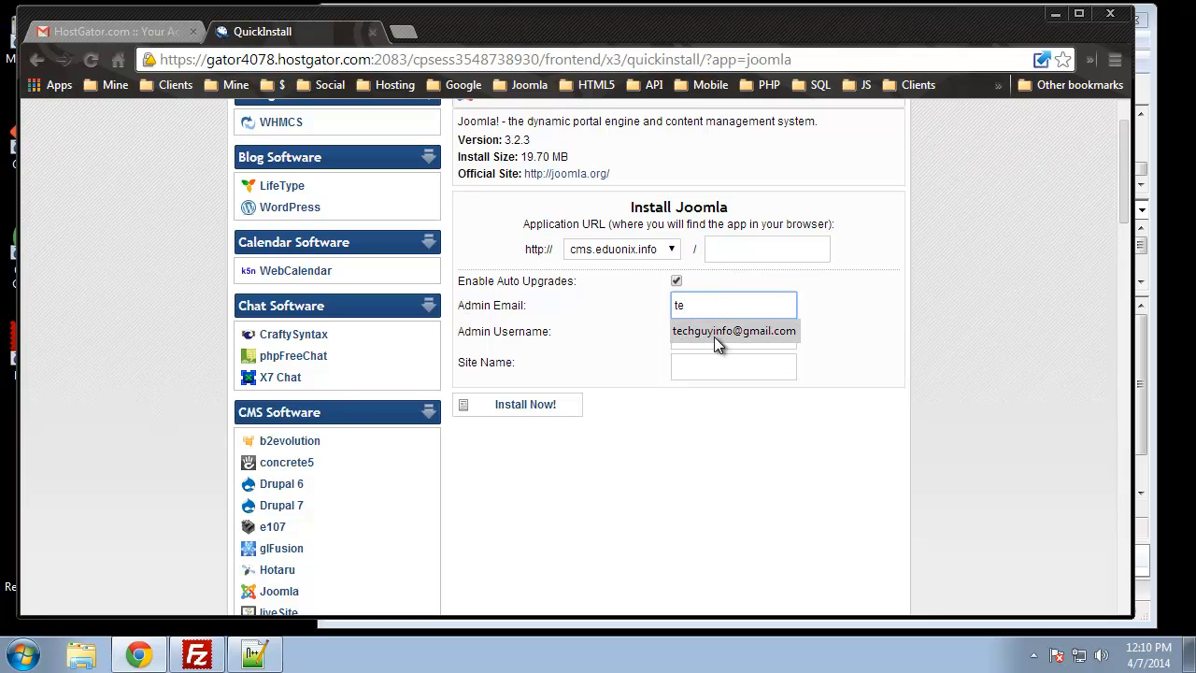
pyautogui.click(715, 333)
pyautogui.click(713, 339)
pyautogui.write('admin')
pyautogui.press('Tab')
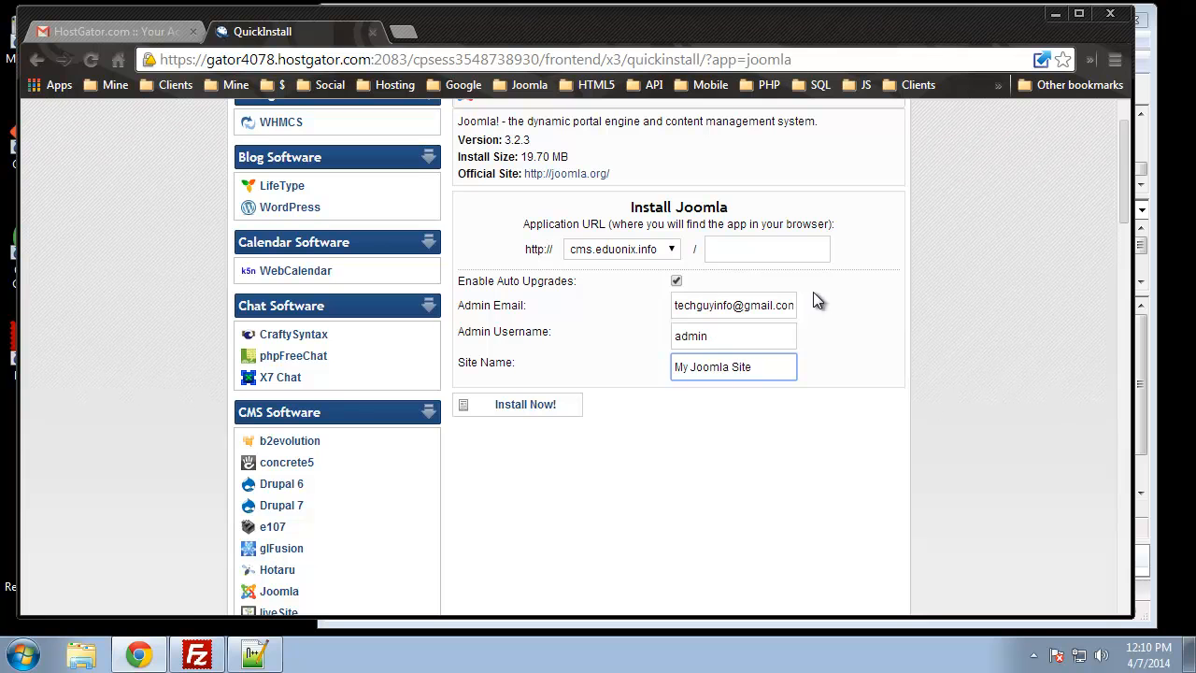
# Install Joomla and scroll to the confirmation with the admin URL and login details
pyautogui.click(537, 404)
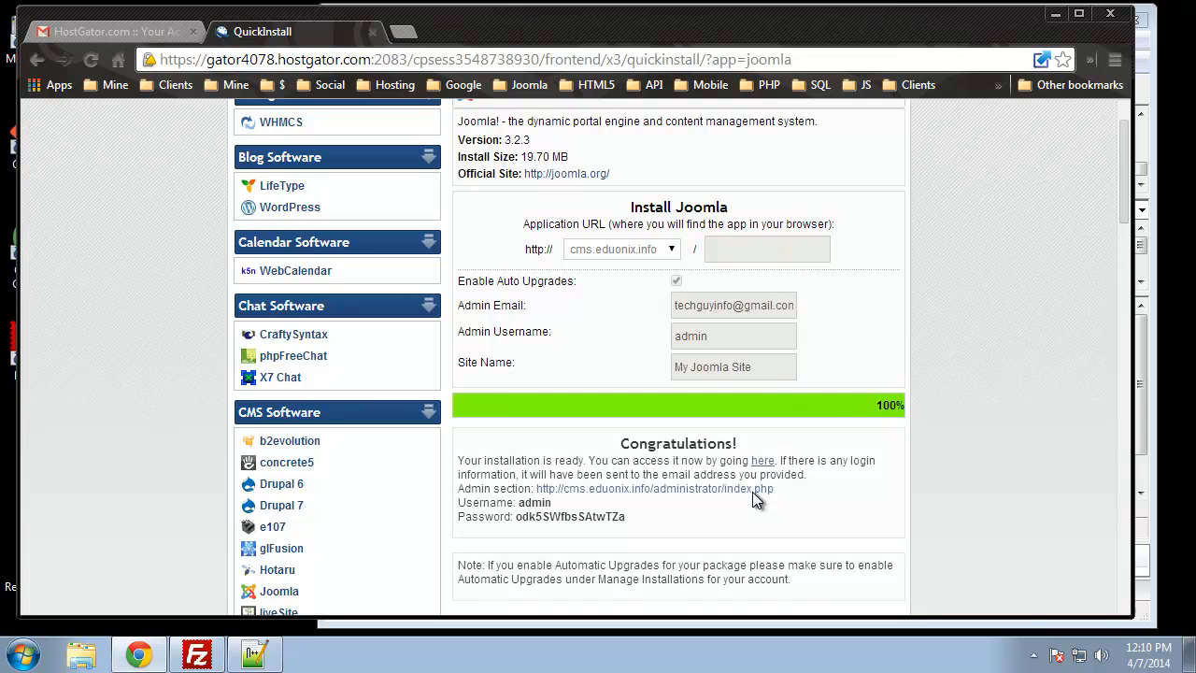
pyautogui.scroll(-1, 806, 439)
pyautogui.scroll(-1, 804, 436)
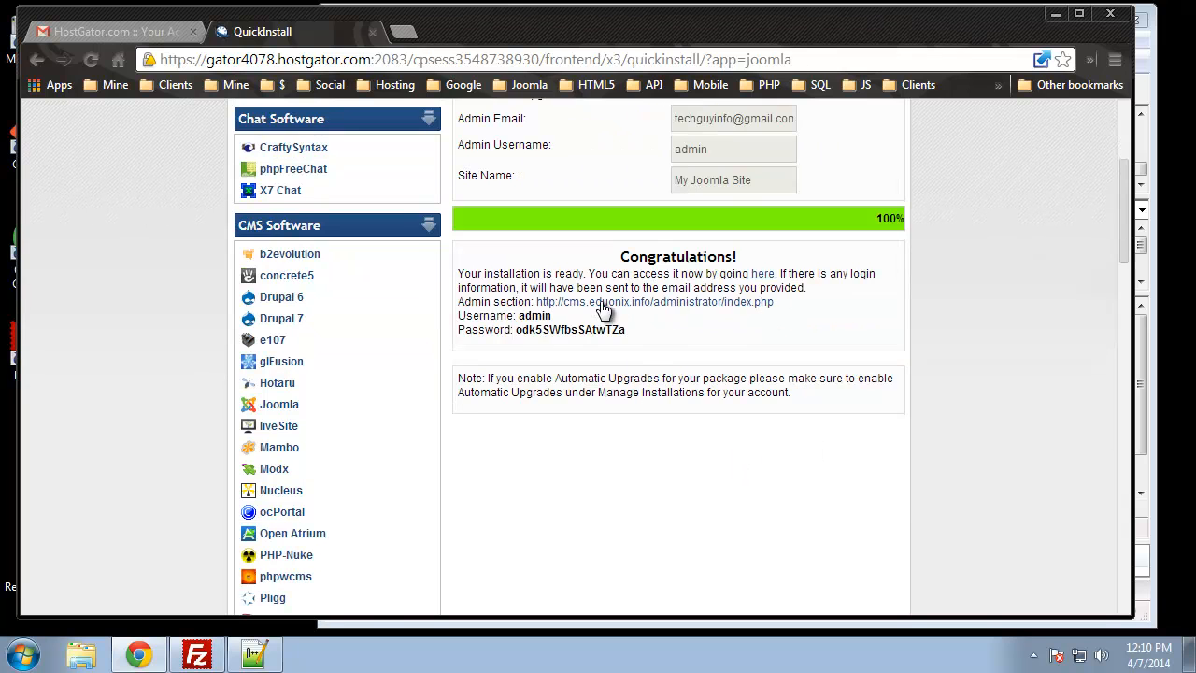
# Open the administrator link in a new tab and copy the generated admin password
pyautogui.rightClick(665, 306)
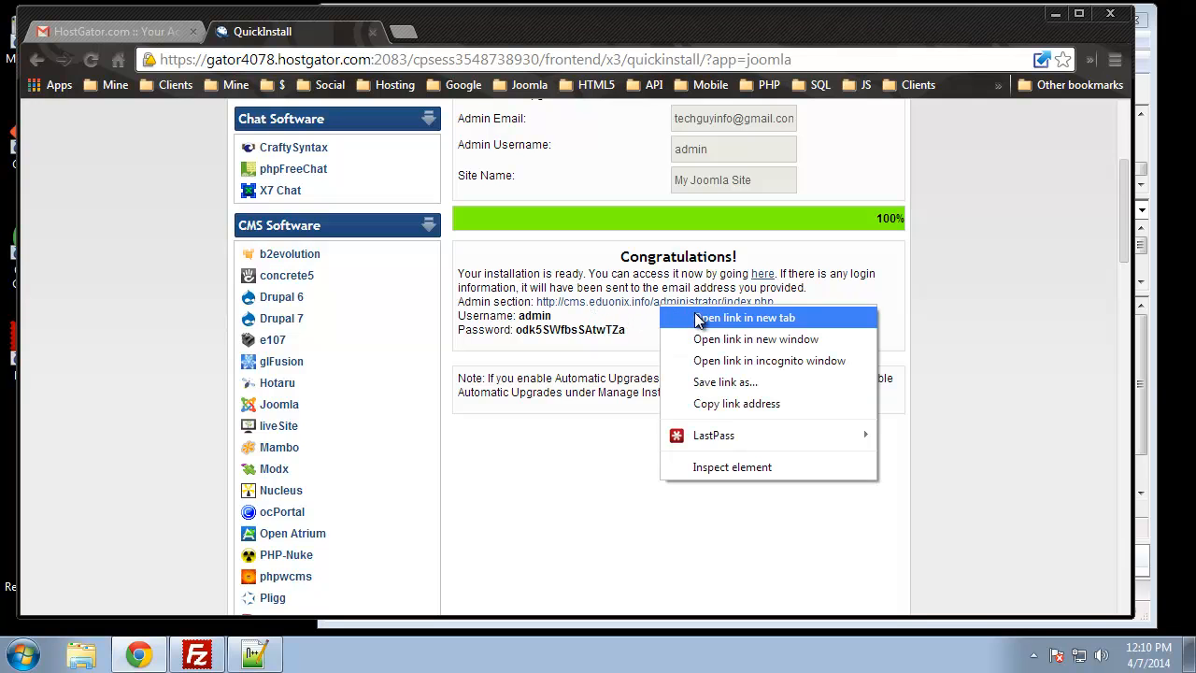
pyautogui.click(701, 318)
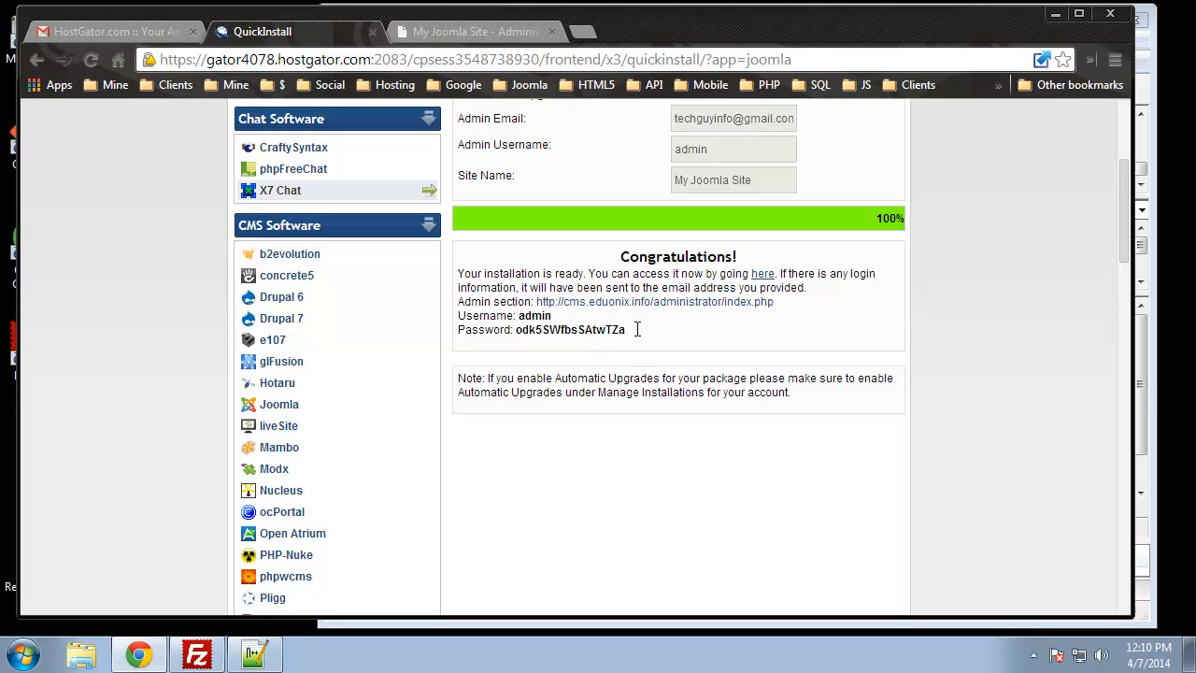
pyautogui.moveTo(625, 330); pyautogui.dragTo(530, 324)
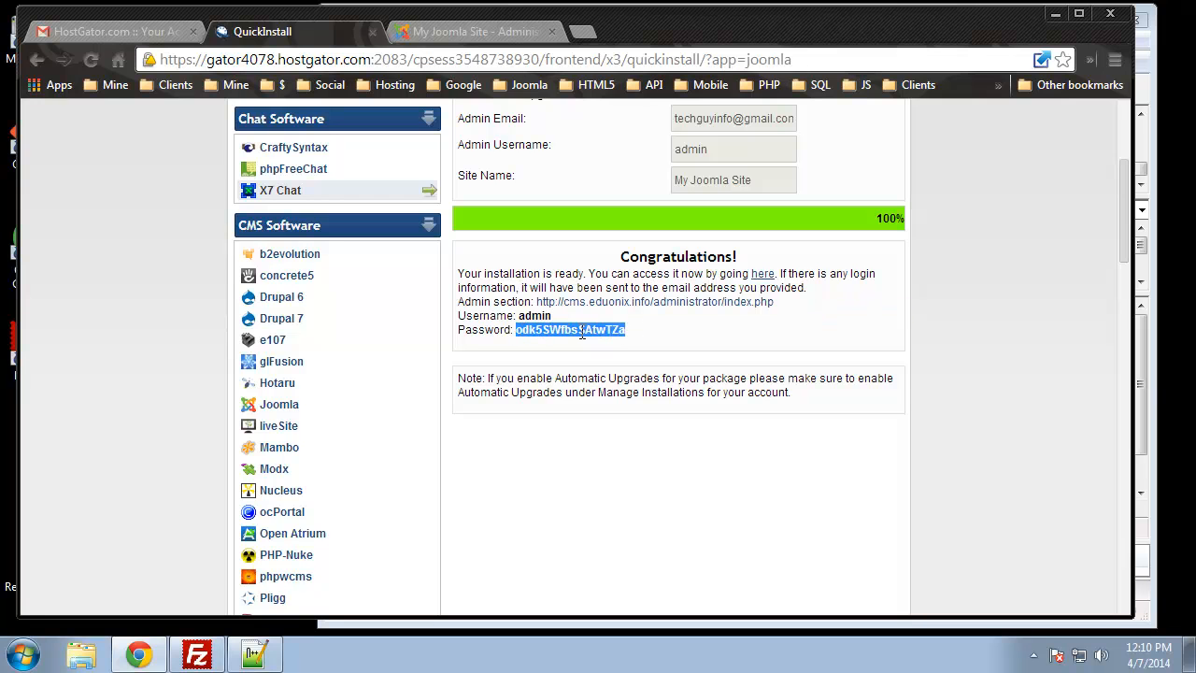
pyautogui.rightClick(596, 325)
pyautogui.click(636, 339)
# Log in to the administrator as admin with the copied password, declining to save it
pyautogui.click(441, 32)
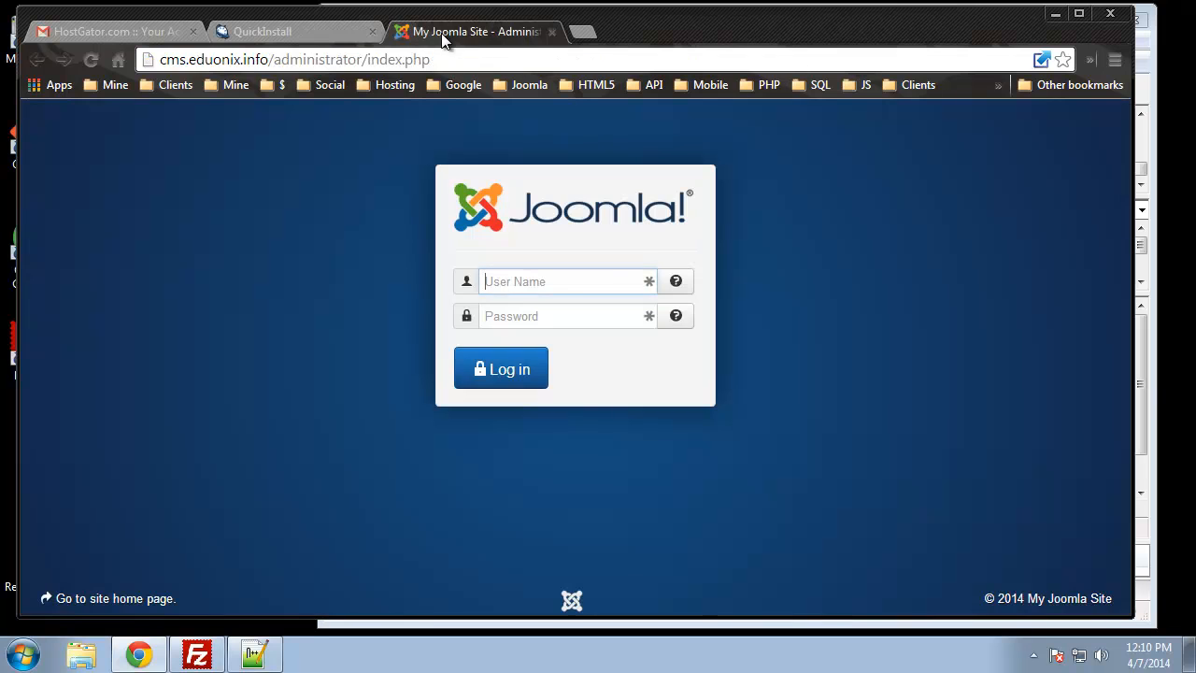
pyautogui.write('admin')
pyautogui.press('Tab')
pyautogui.press('Tab')
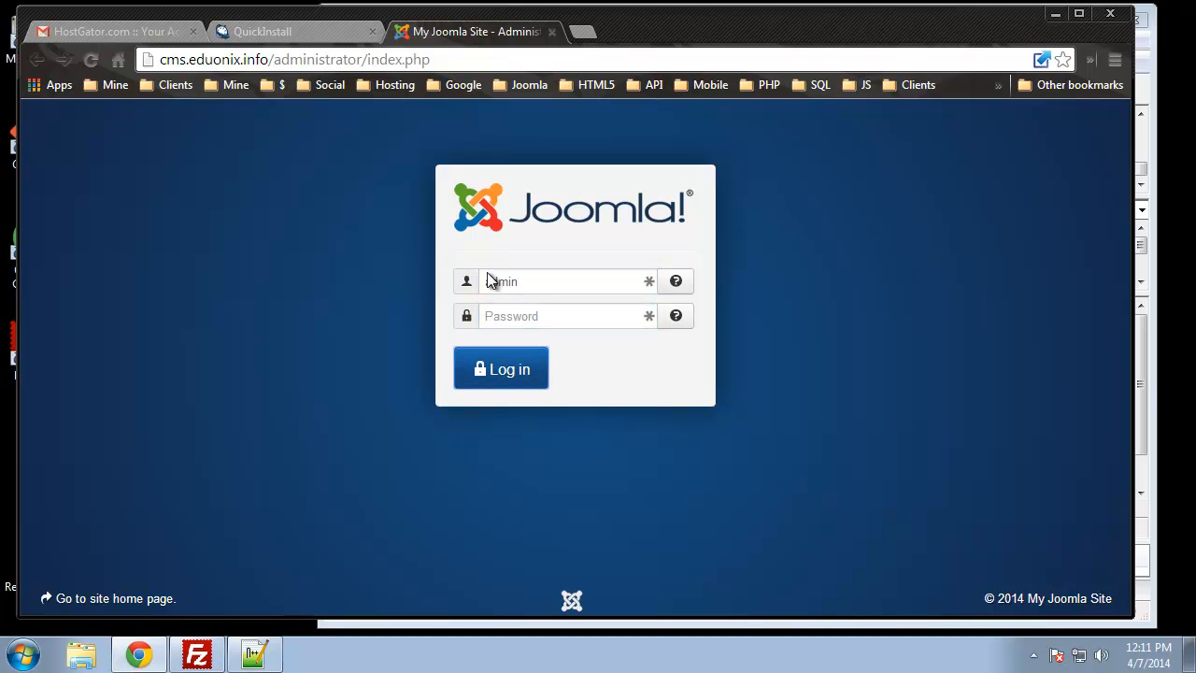
pyautogui.click(498, 319)
pyautogui.write('••••••••••••••••')
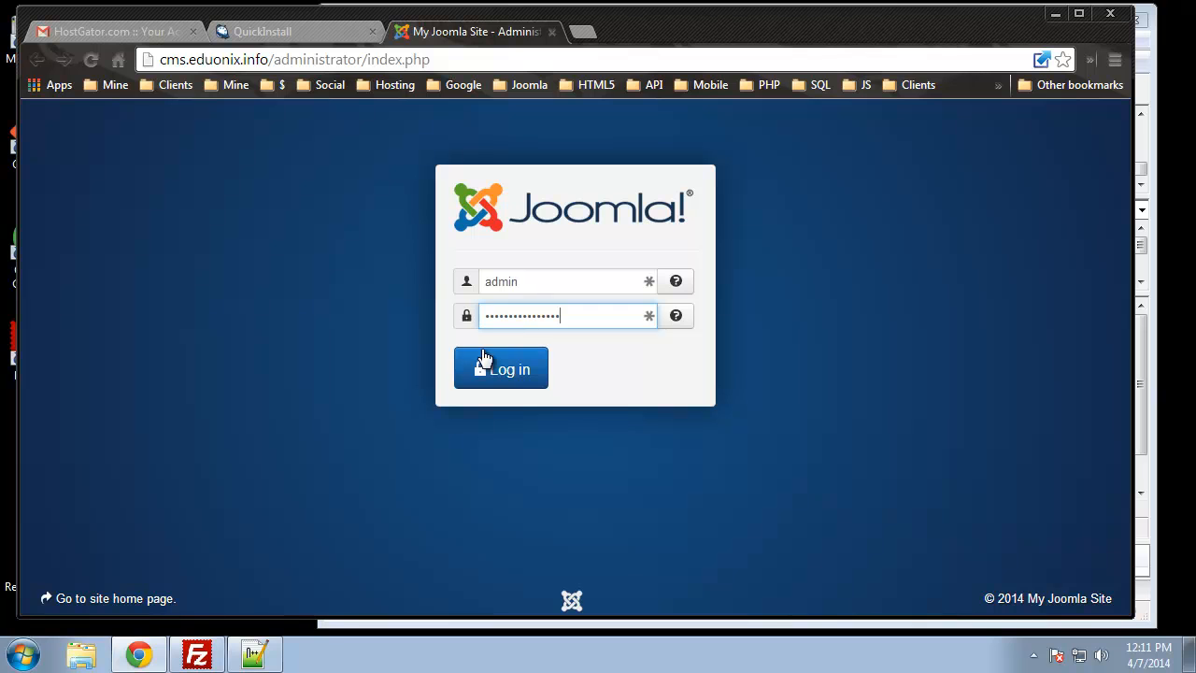
pyautogui.click(507, 367)
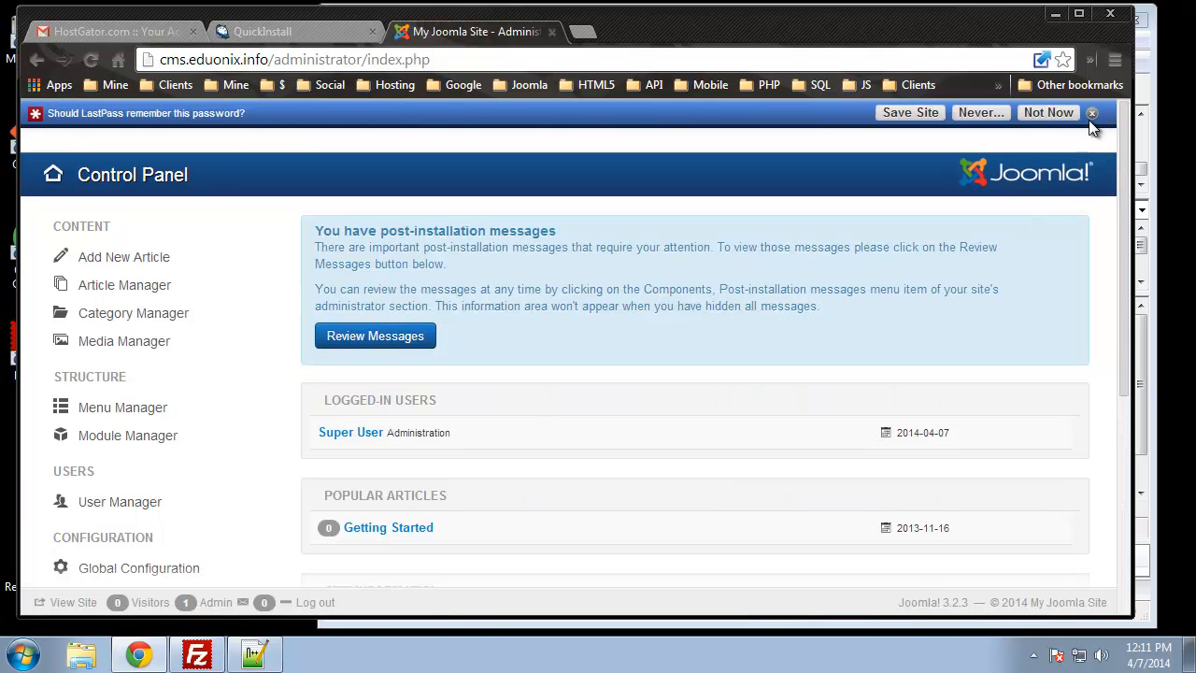
pyautogui.click(1092, 113)
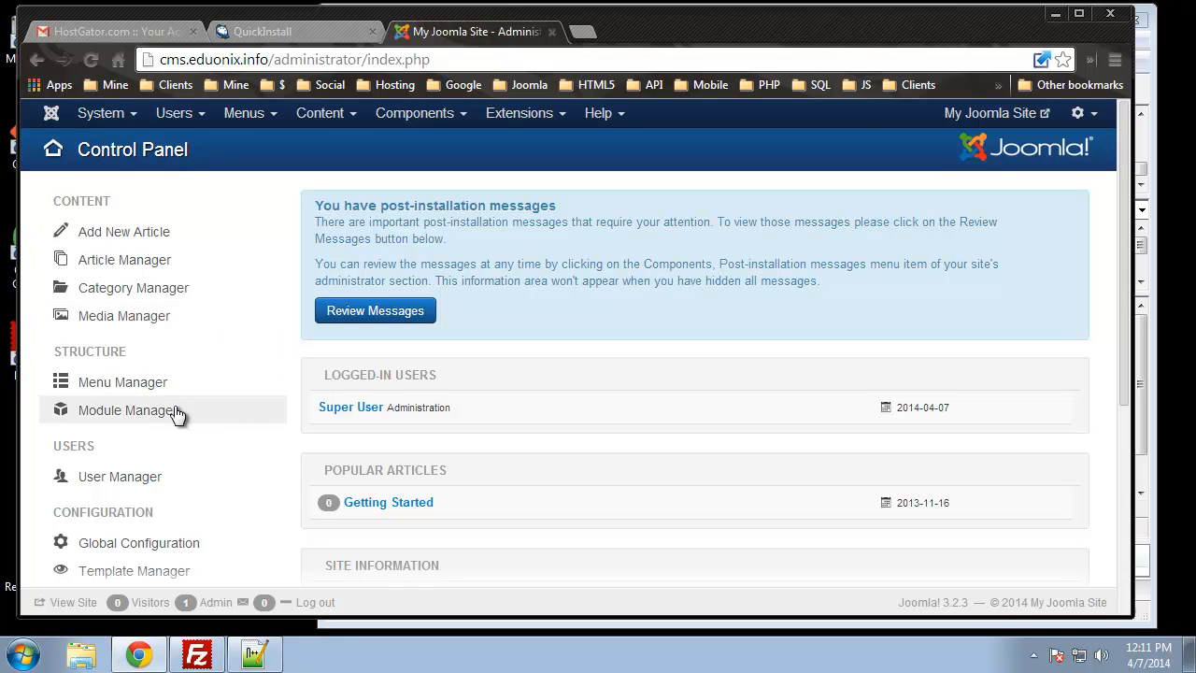
pyautogui.scroll(-3, 140, 422)
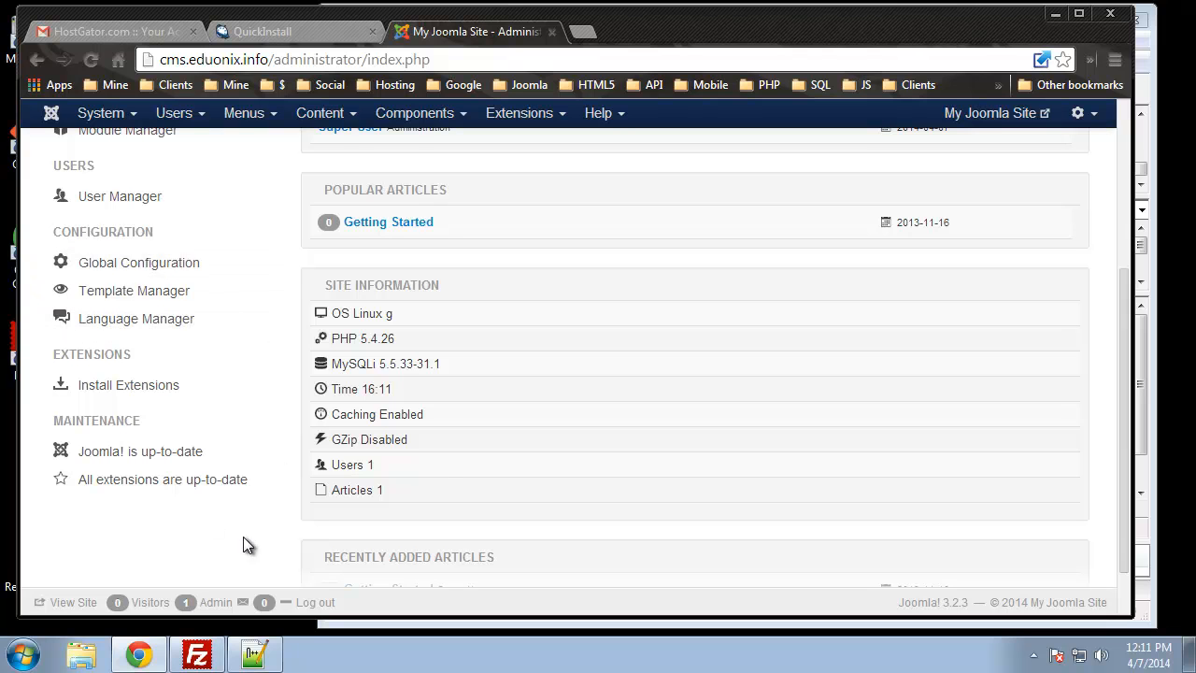
# Load extensions.joomla.org in a new browser tab
pyautogui.click(582, 32)
pyautogui.write('ex')
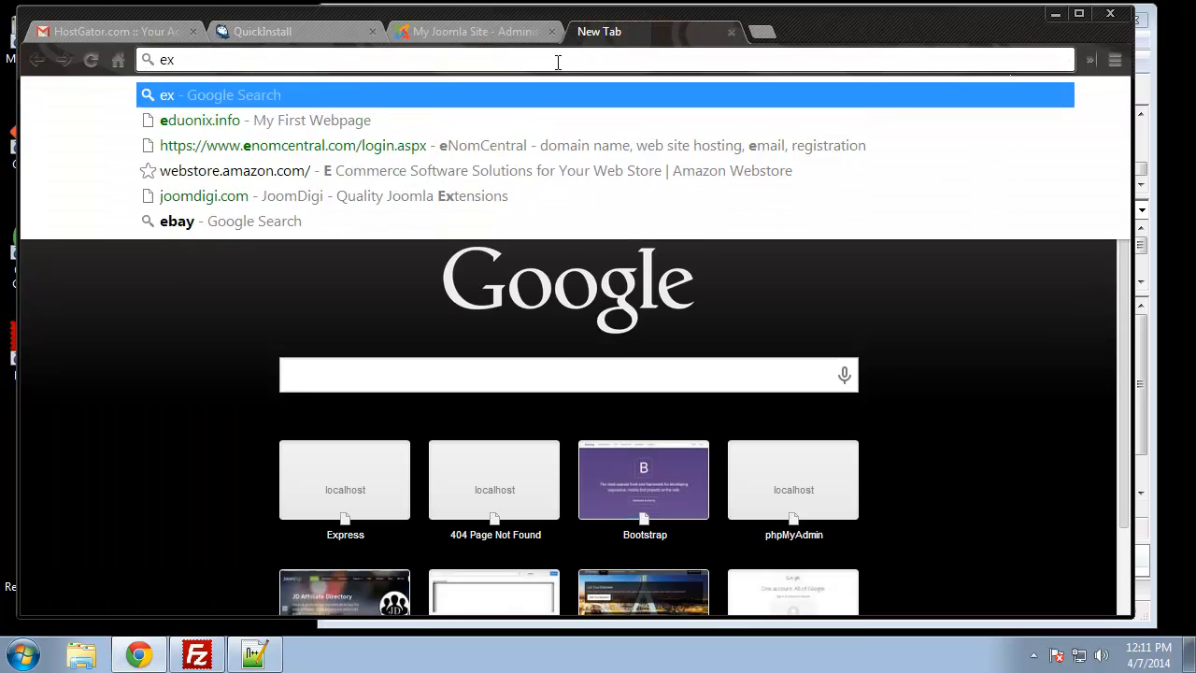
pyautogui.write('tensions.joo')
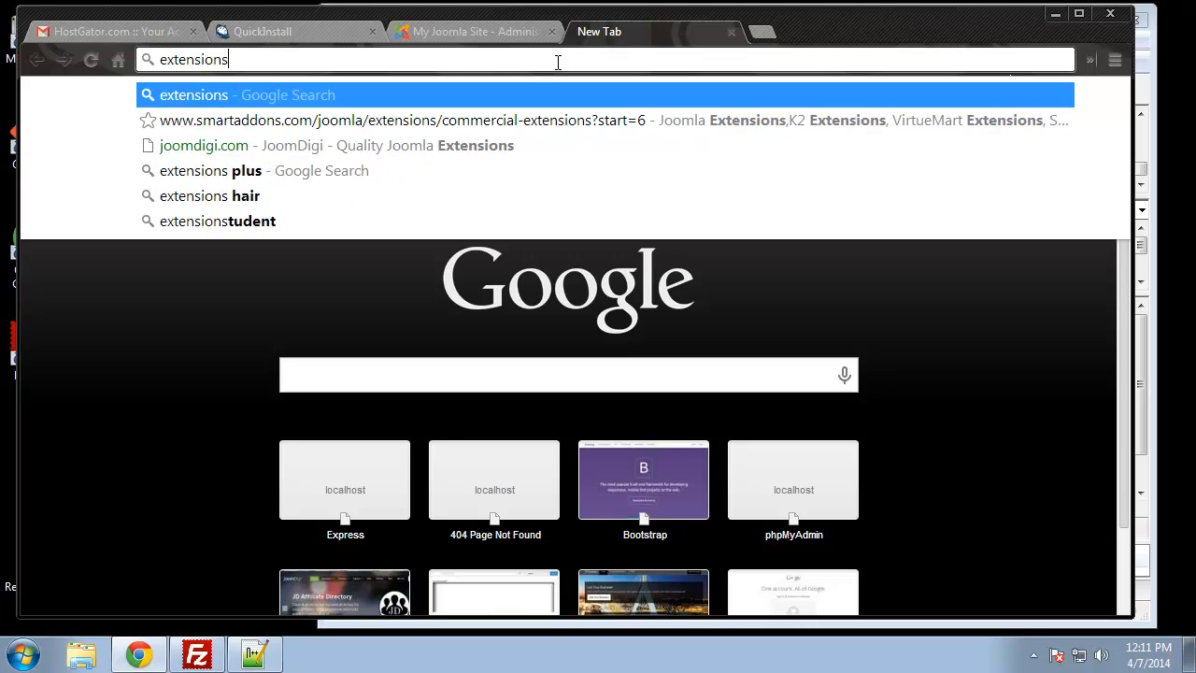
pyautogui.write('mla.org')
pyautogui.press('Return')
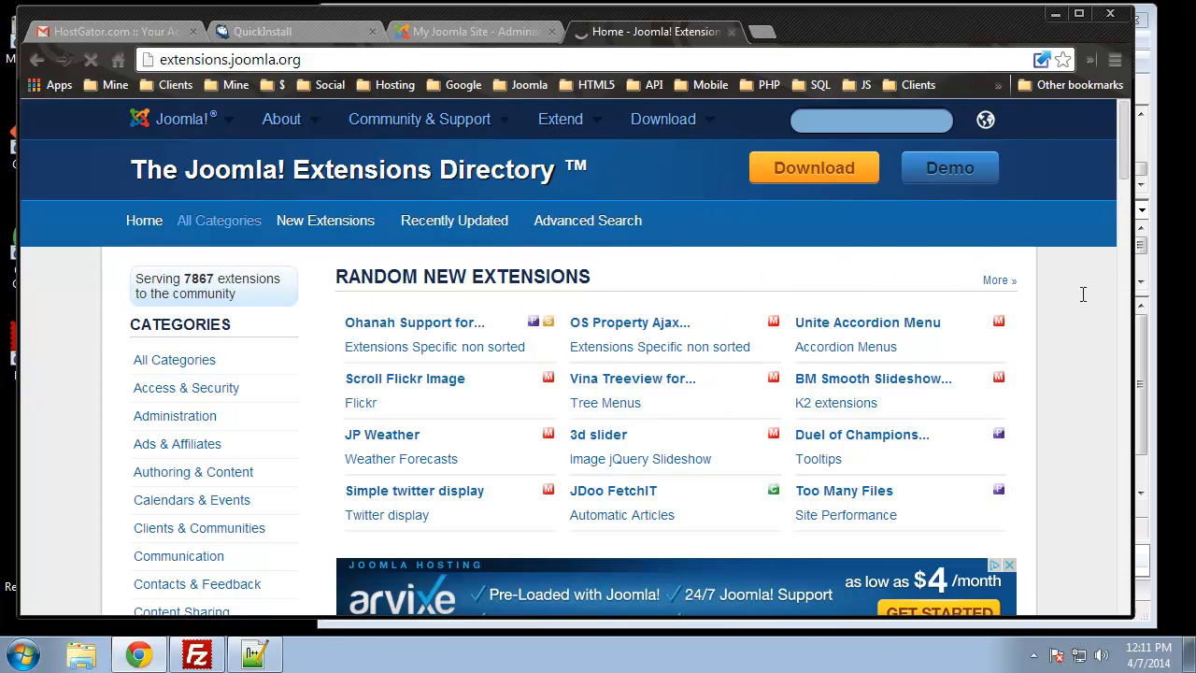
# Browse the extension categories, then return to the site's administration tab
pyautogui.scroll(-2, 588, 327)
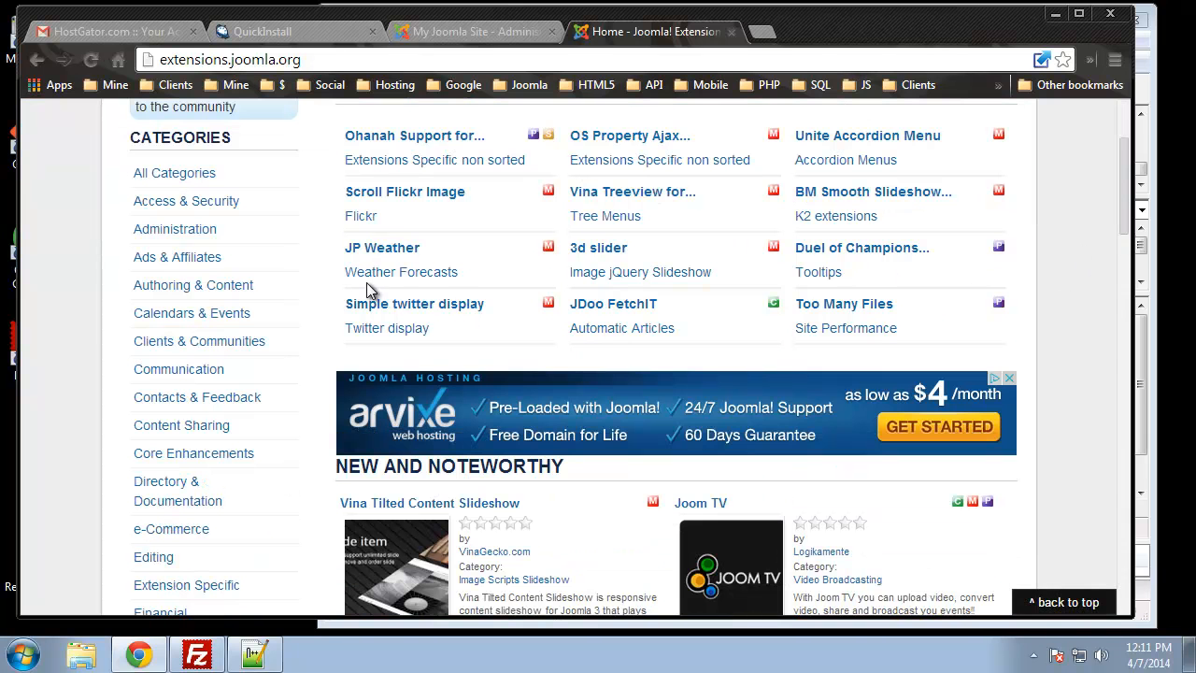
pyautogui.scroll(-6, 810, 261)
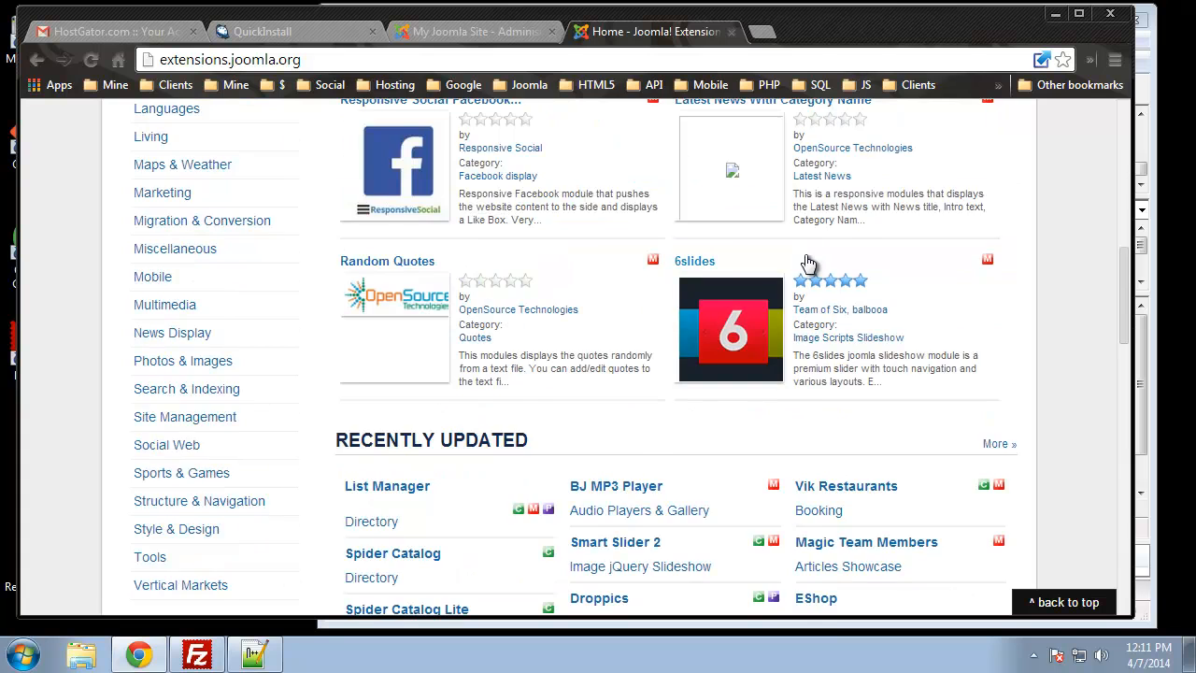
pyautogui.scroll(2, 810, 265)
pyautogui.scroll(2, 101, 279)
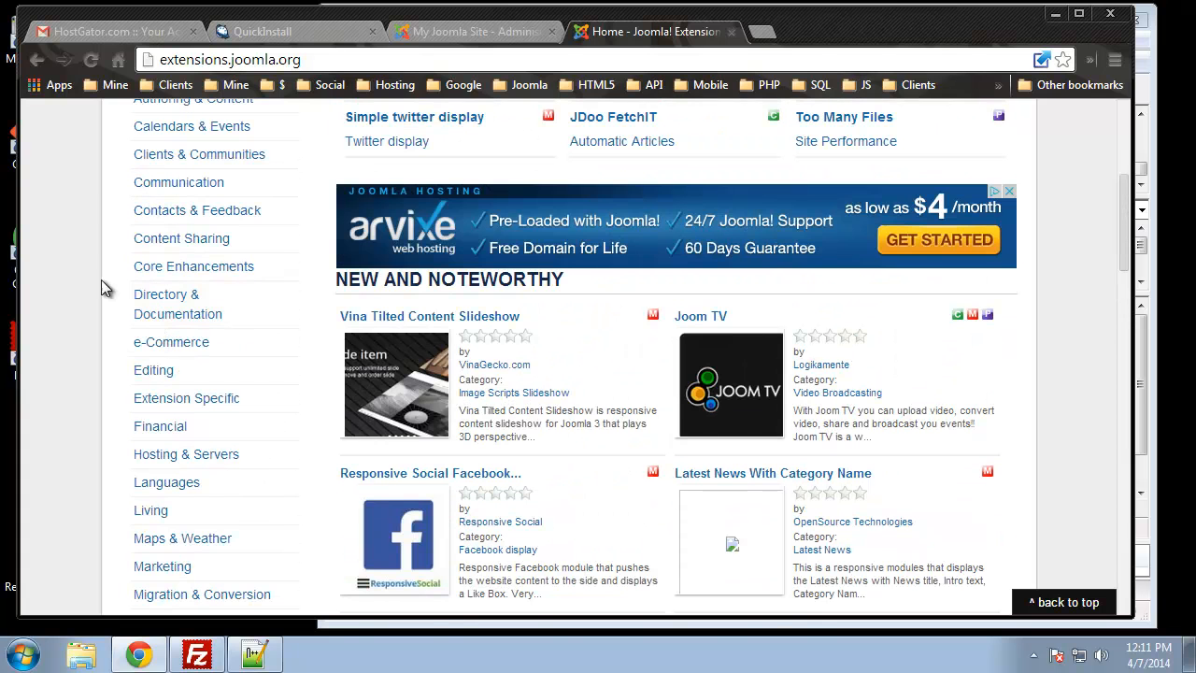
pyautogui.scroll(2, 181, 271)
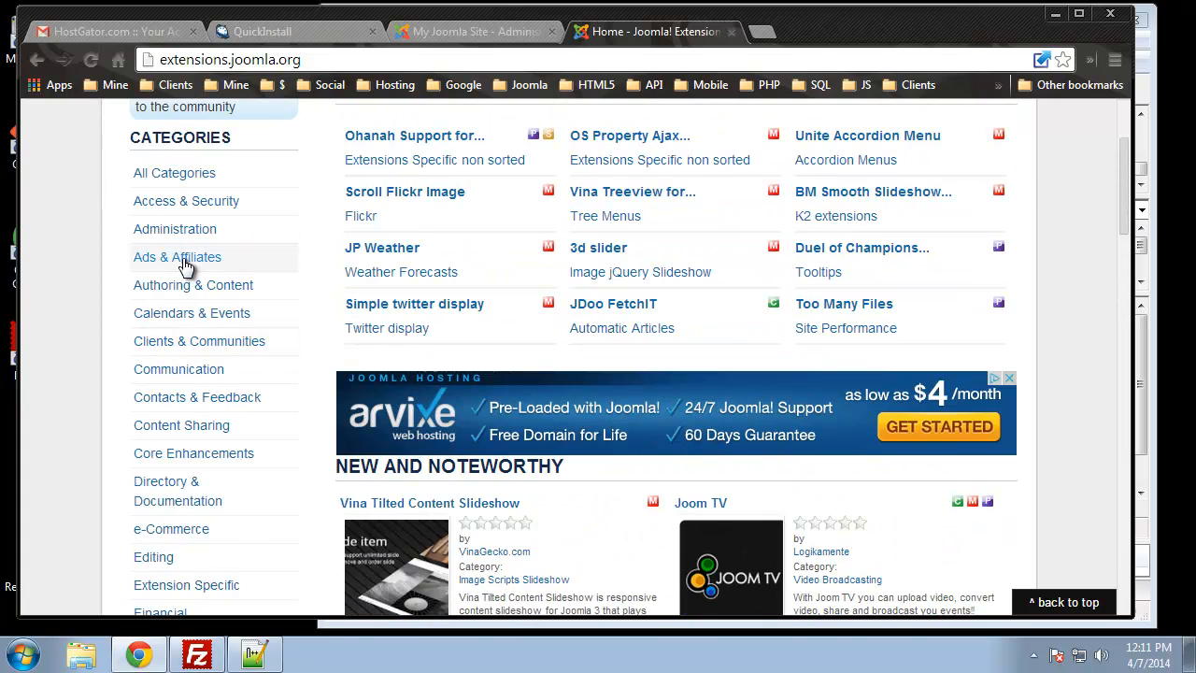
pyautogui.scroll(-5, 246, 531)
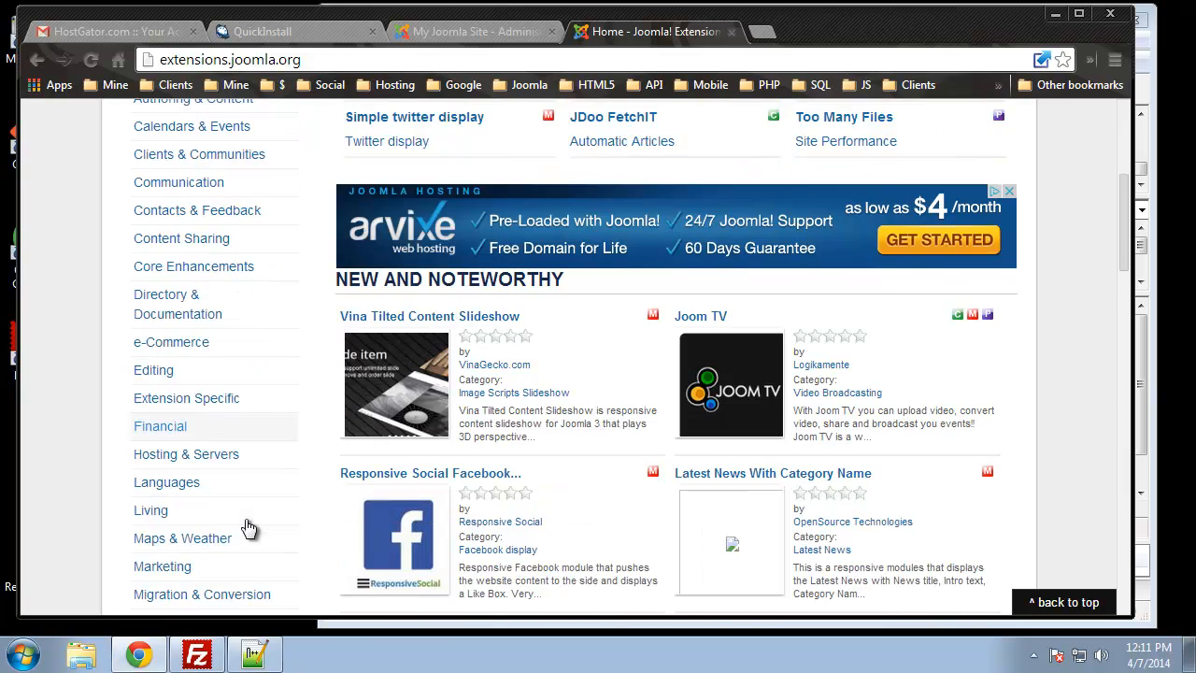
pyautogui.scroll(-3, 246, 531)
pyautogui.scroll(1, 247, 526)
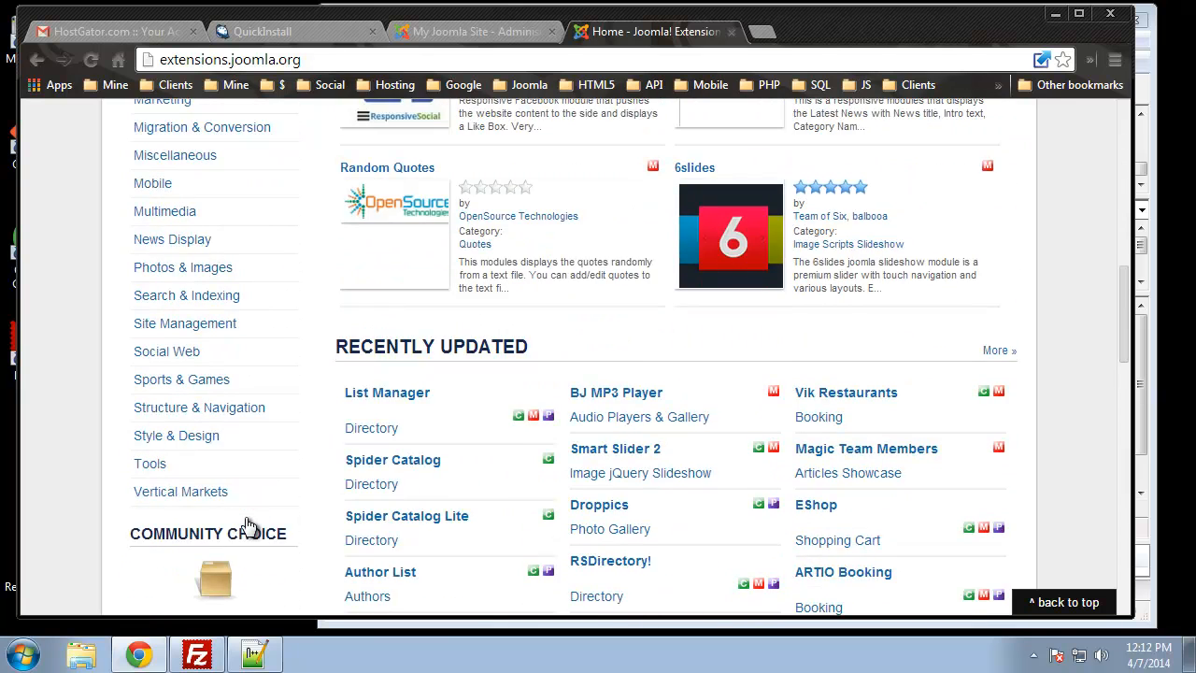
pyautogui.scroll(2, 248, 527)
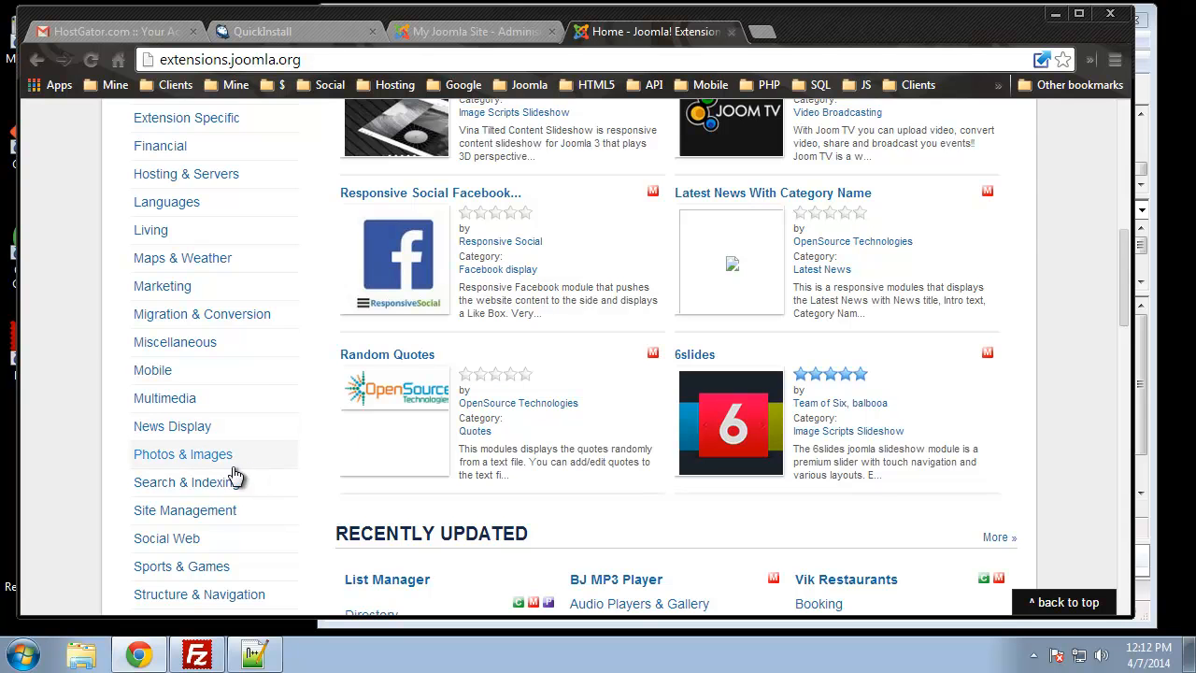
pyautogui.scroll(5, 222, 437)
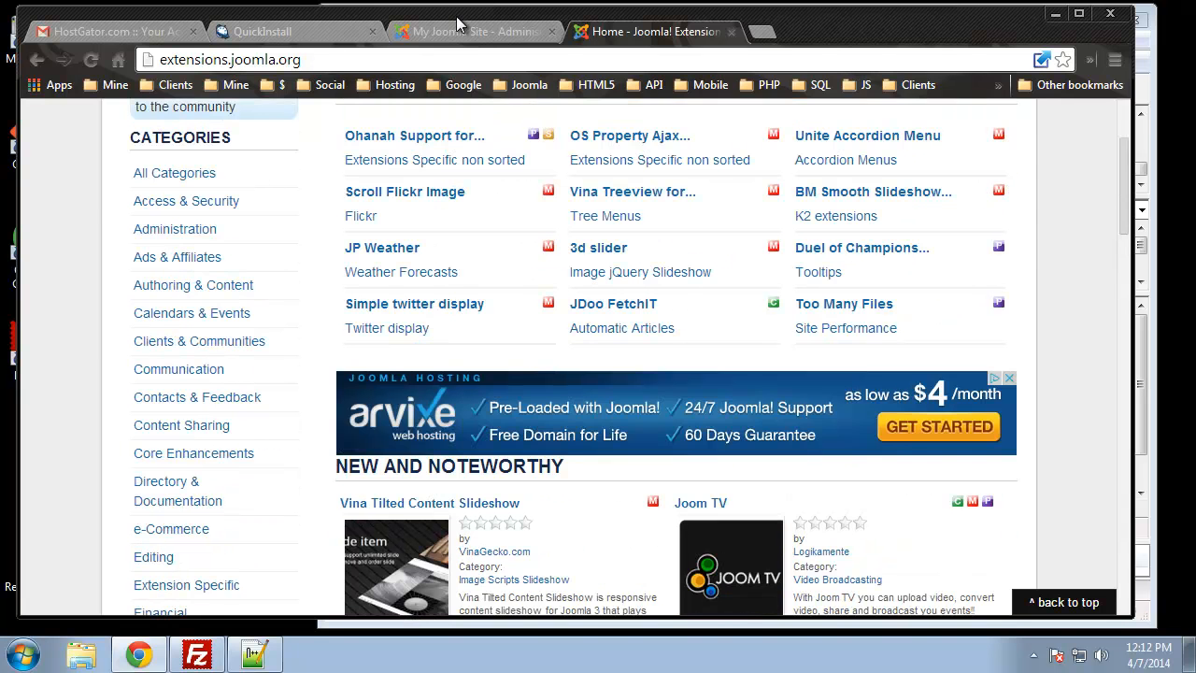
pyautogui.click(457, 31)
pyautogui.scroll(3, 624, 415)
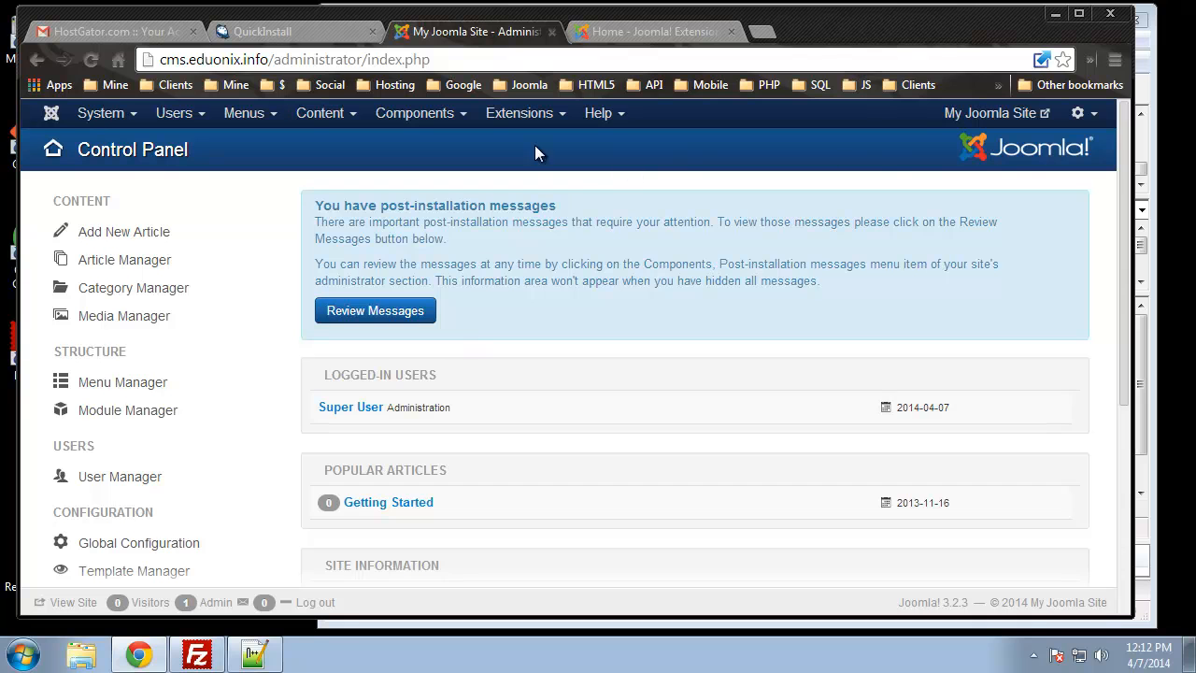
# Preview the My Joomla Site front end with its Getting Started article, then go back to the admin panel
pyautogui.click(980, 114)
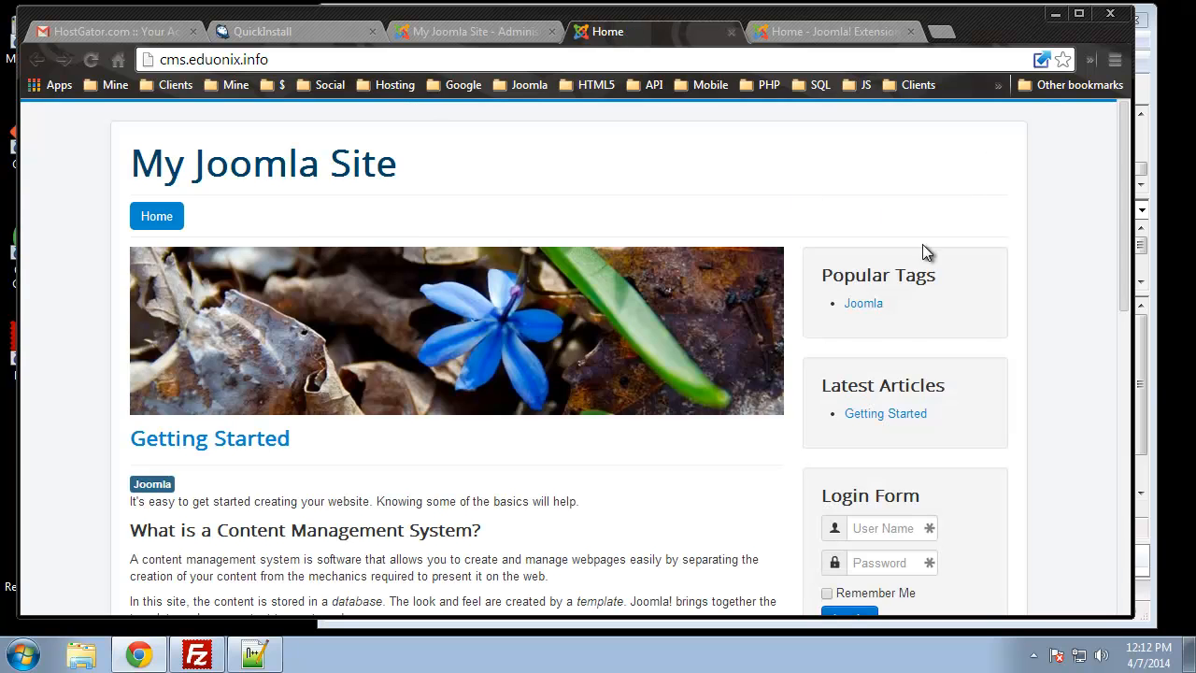
pyautogui.scroll(-10, 972, 296)
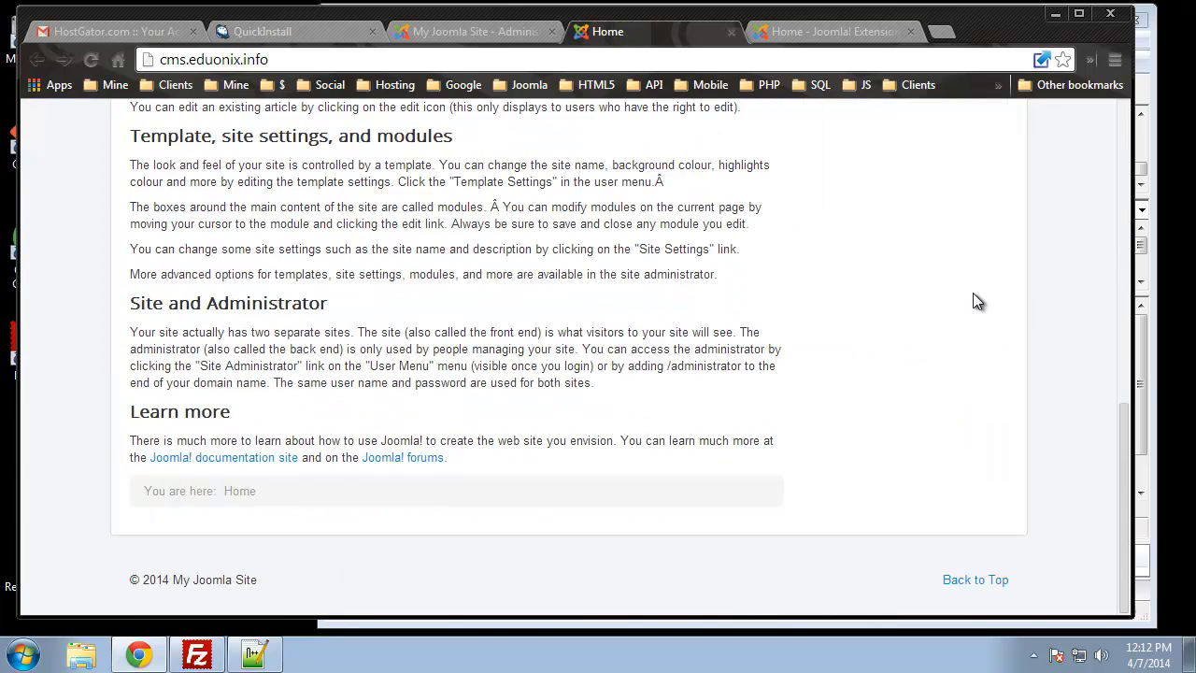
pyautogui.scroll(10, 972, 293)
pyautogui.scroll(-2, 973, 293)
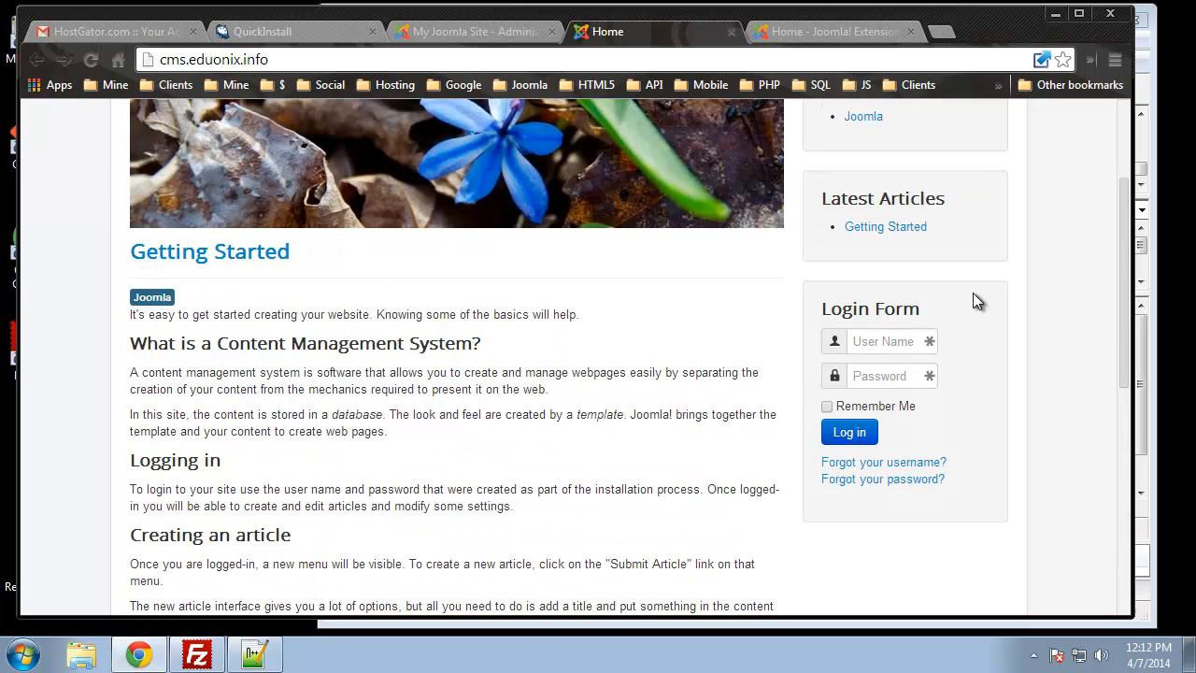
pyautogui.scroll(2, 140, 327)
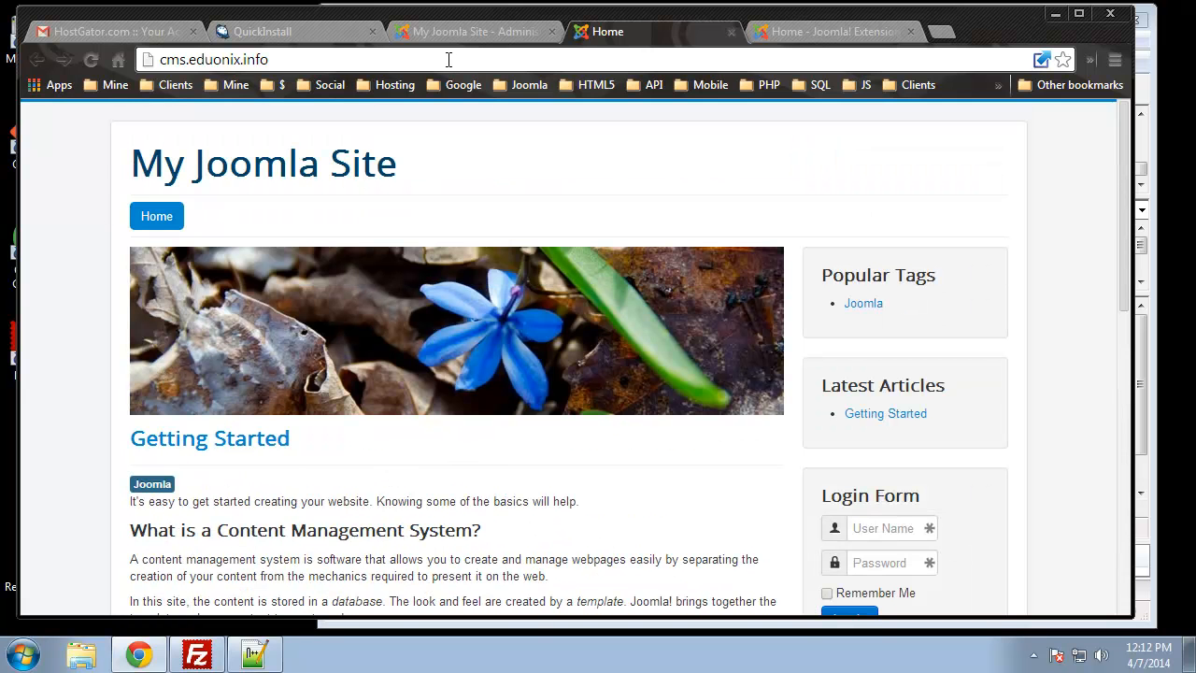
pyautogui.click(457, 31)
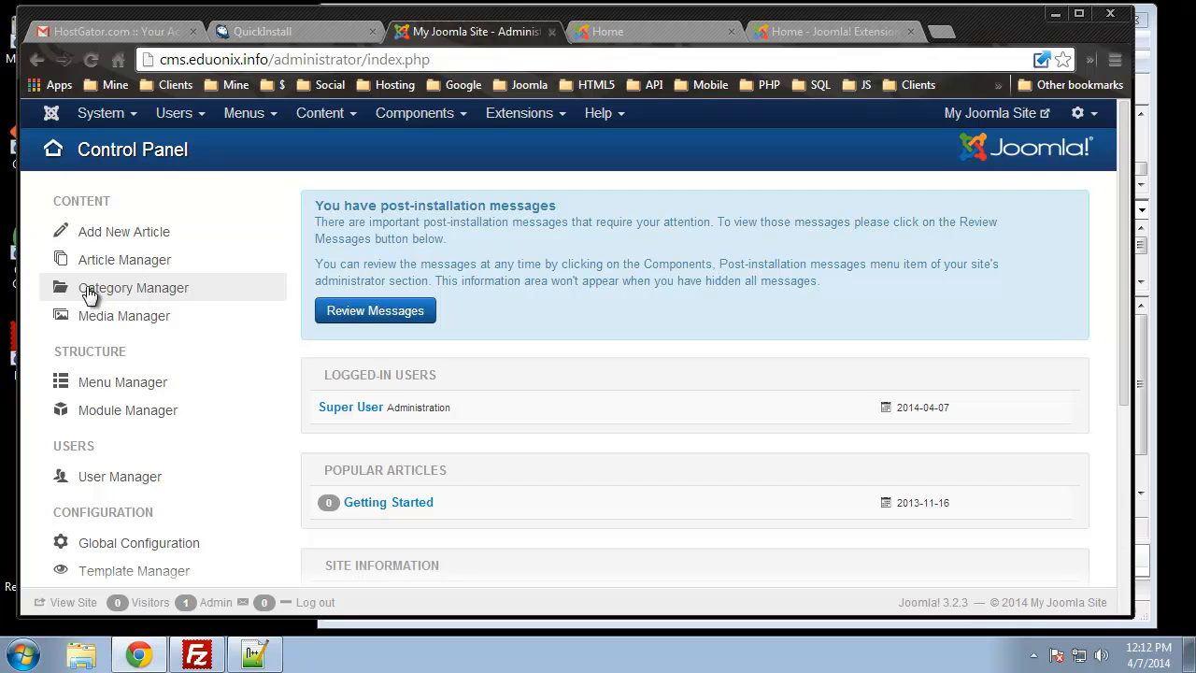
# Add a new article category titled 'Test Category' from the Content menu and save it
pyautogui.click(329, 119)
pyautogui.moveTo(378, 170)
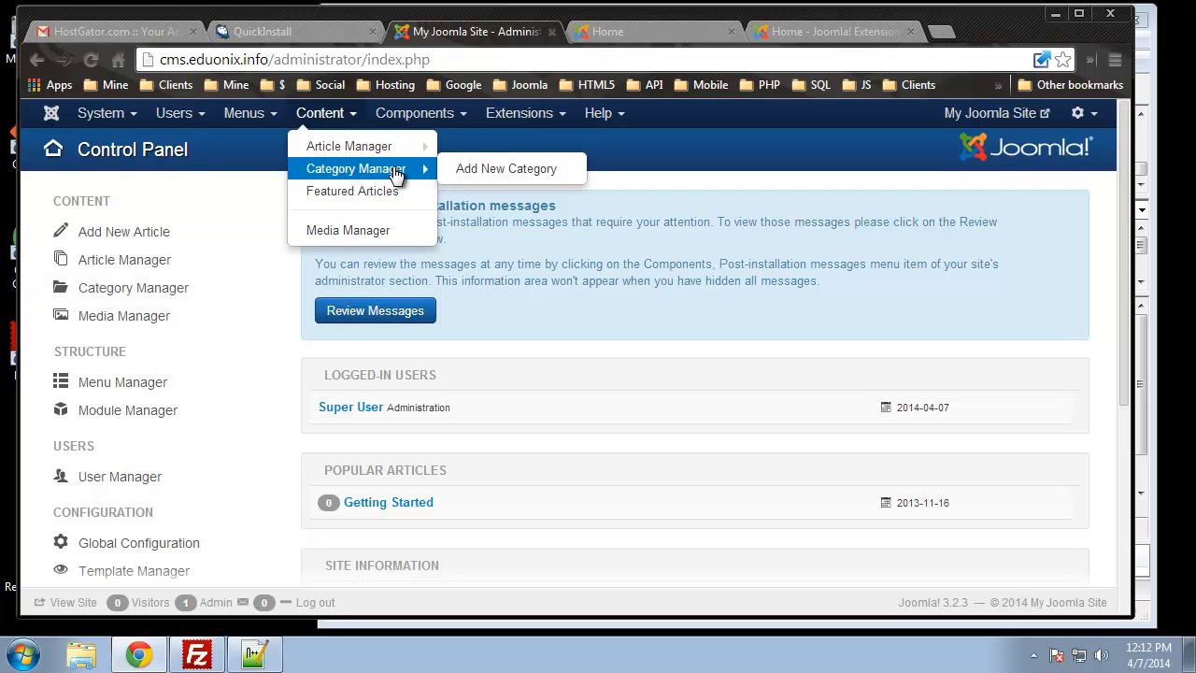
pyautogui.click(463, 172)
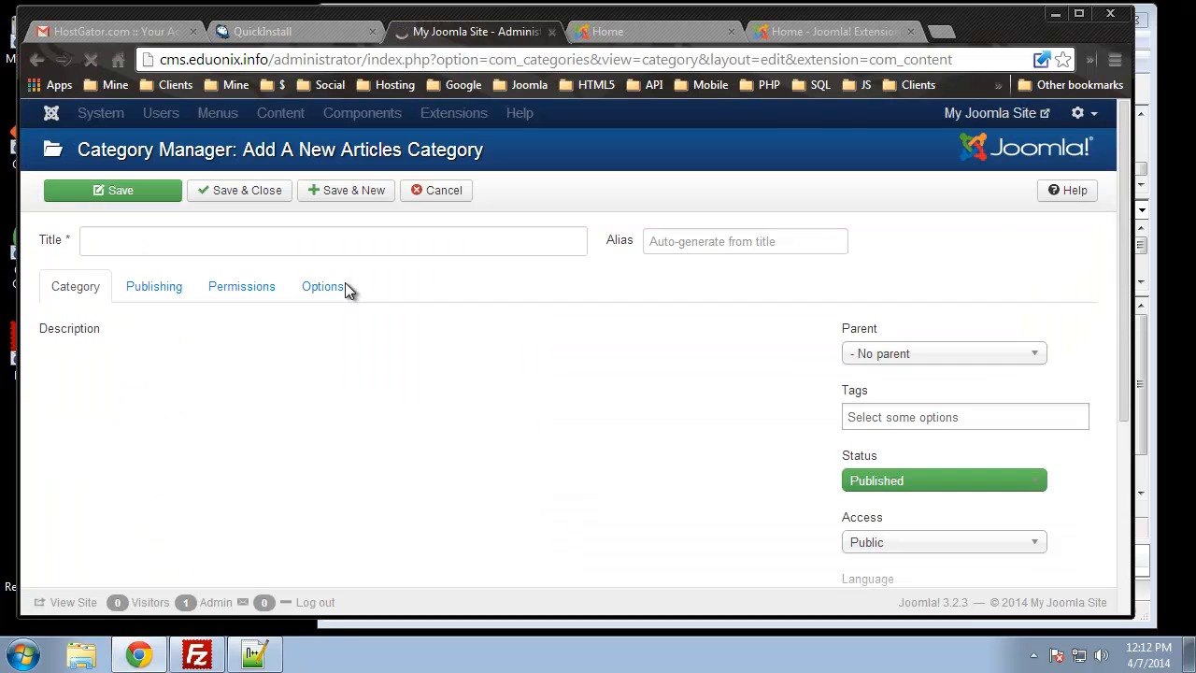
pyautogui.click(281, 244)
pyautogui.write('Test Category')
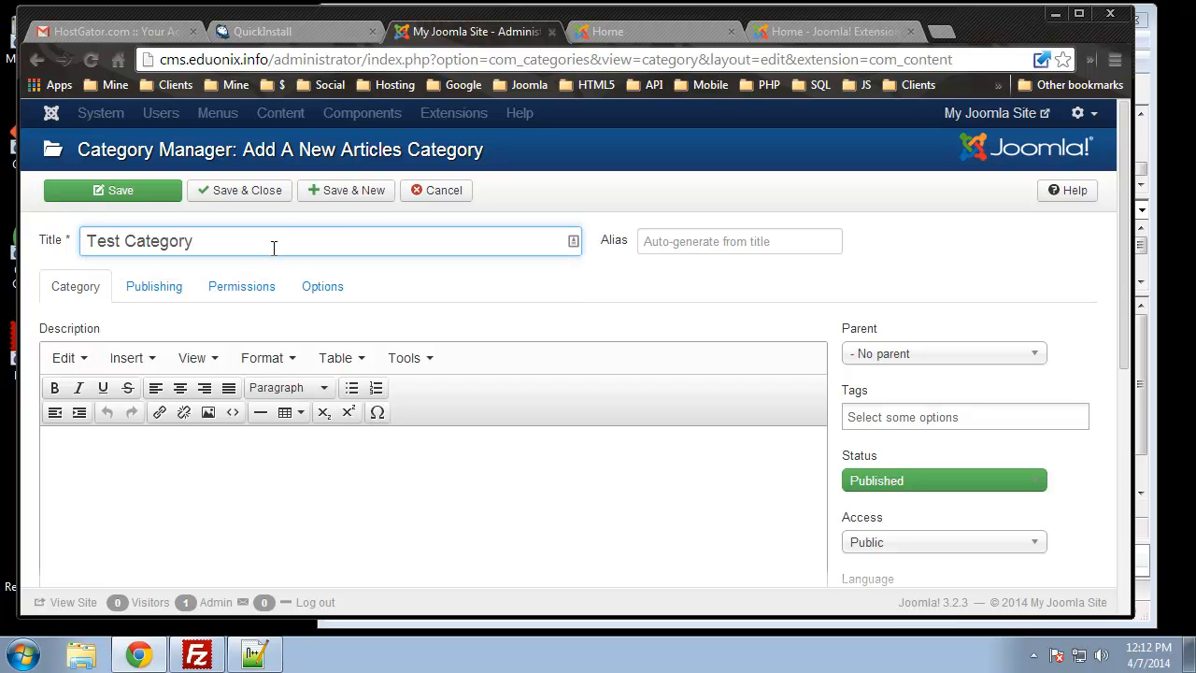
pyautogui.scroll(-3, 108, 348)
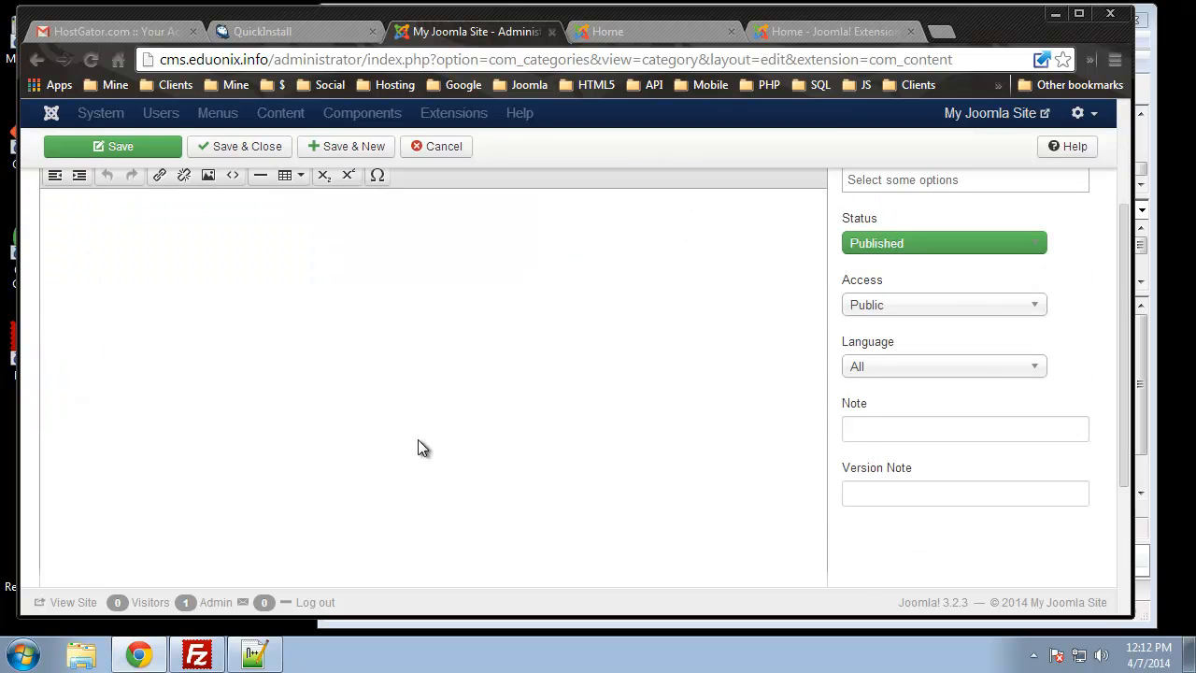
pyautogui.scroll(3, 418, 446)
pyautogui.click(232, 195)
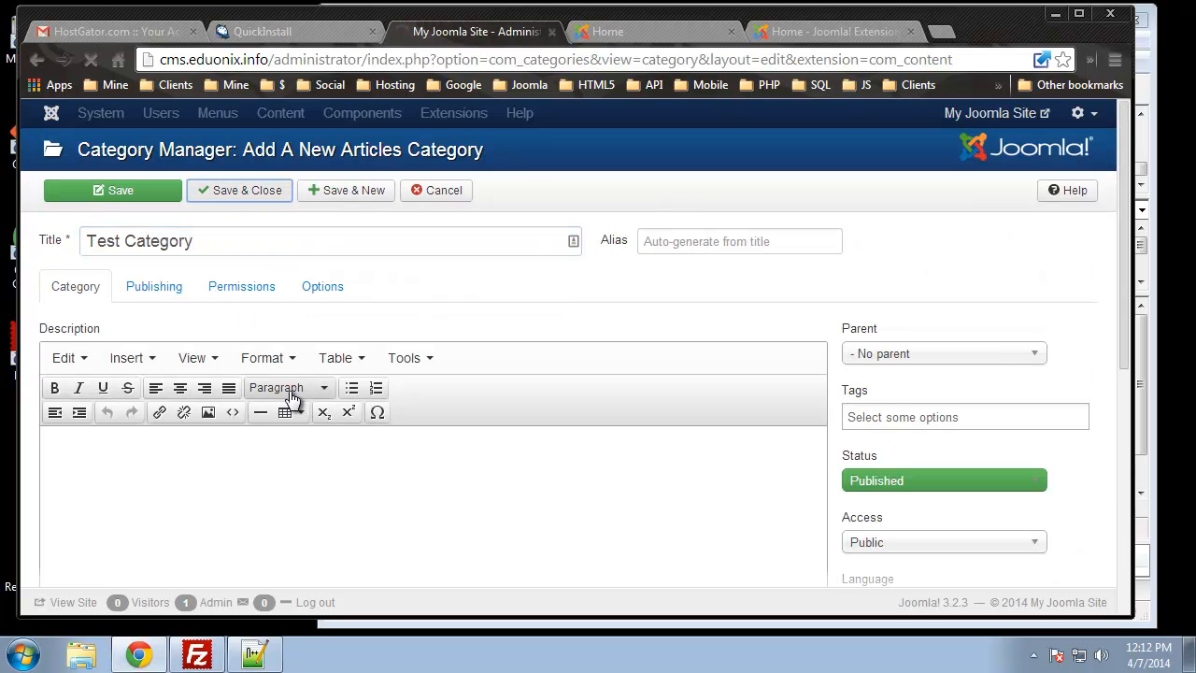
# Start a new article titled 'My Article' and glance at the public front page
pyautogui.click(321, 113)
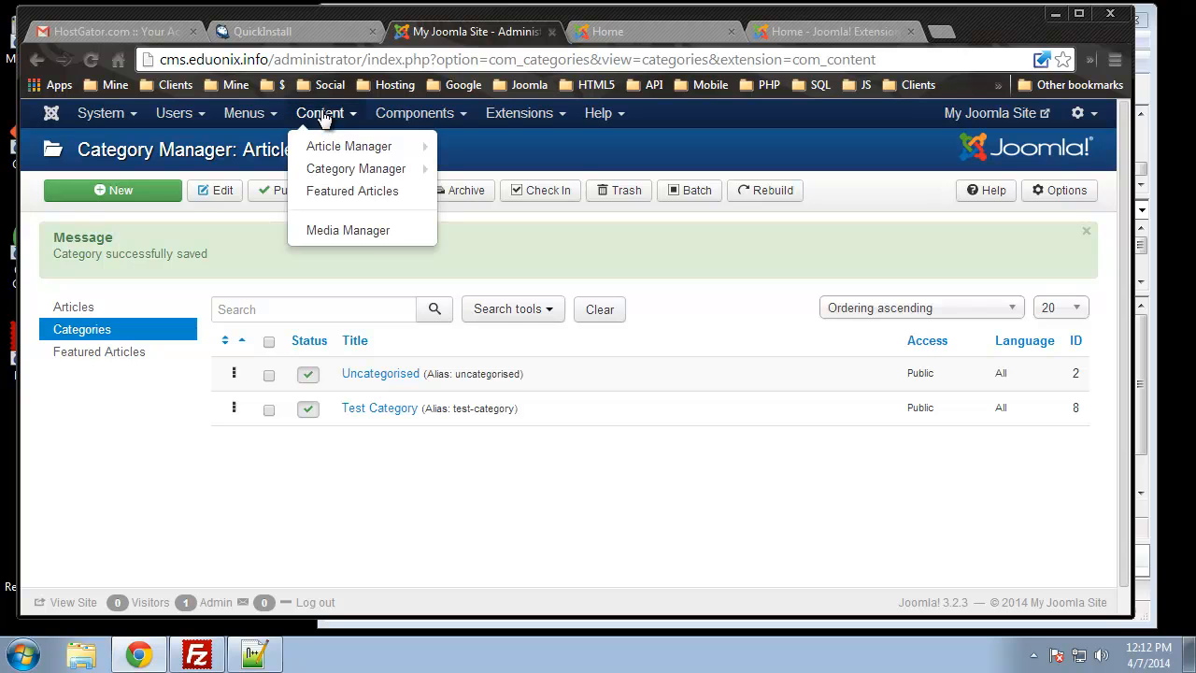
pyautogui.click(477, 149)
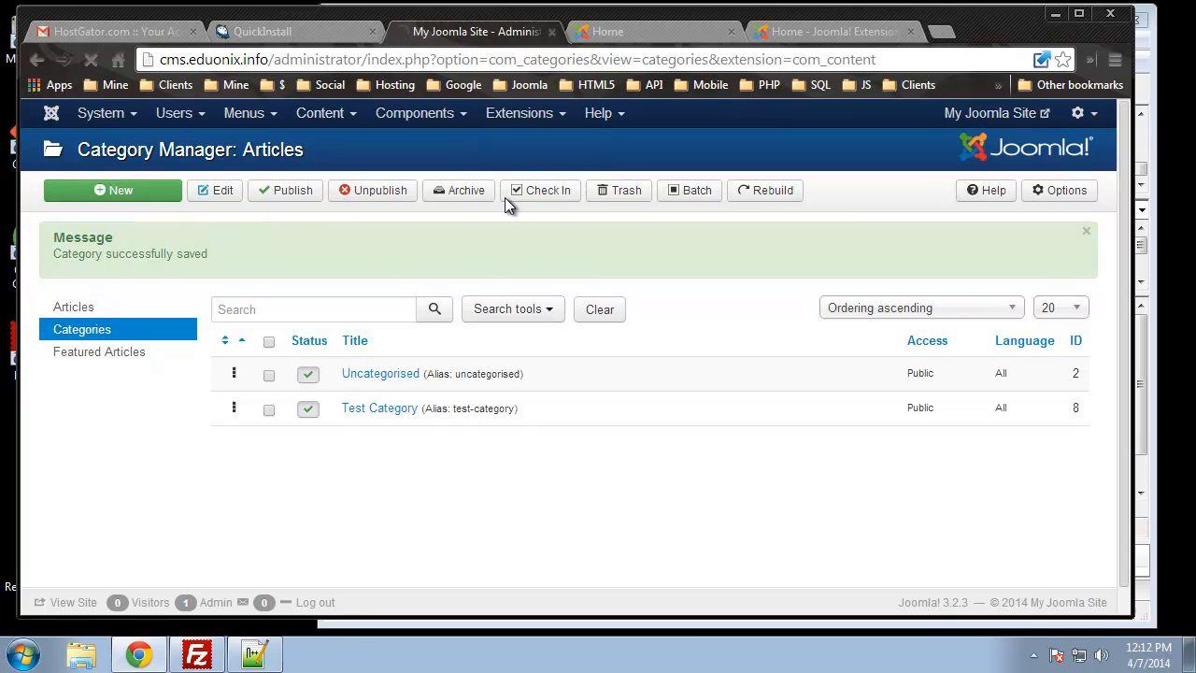
pyautogui.click(193, 247)
pyautogui.write('My Article')
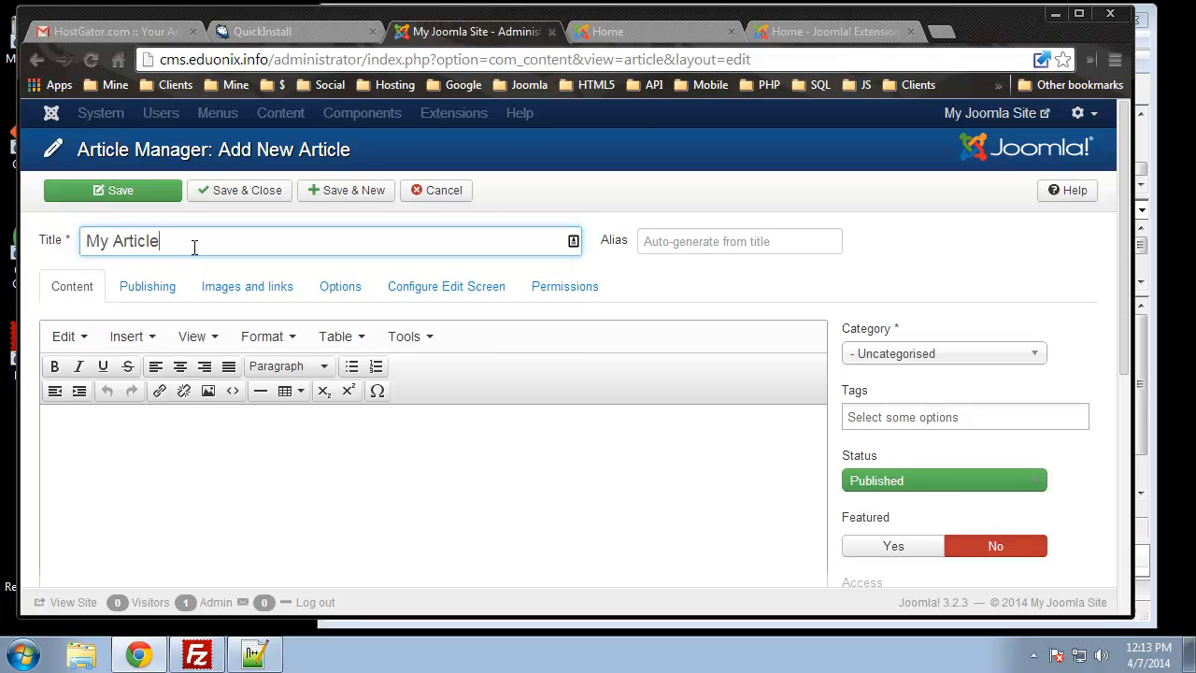
pyautogui.click(635, 31)
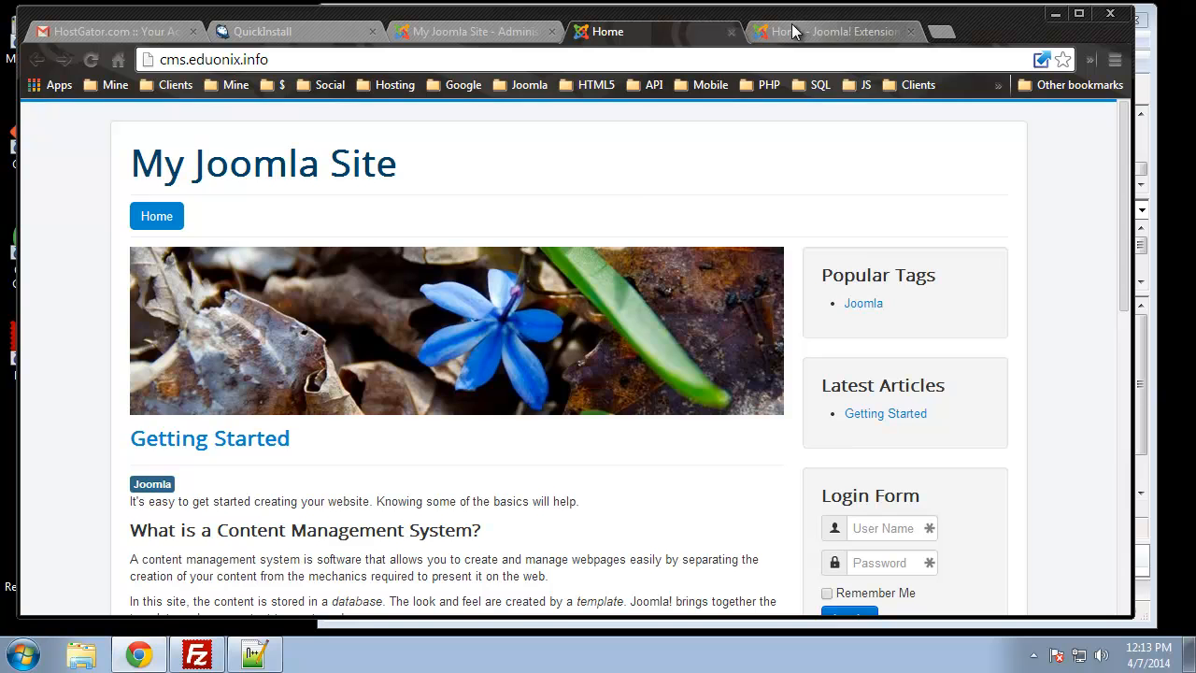
pyautogui.scroll(-5, 548, 281)
pyautogui.scroll(2, 547, 280)
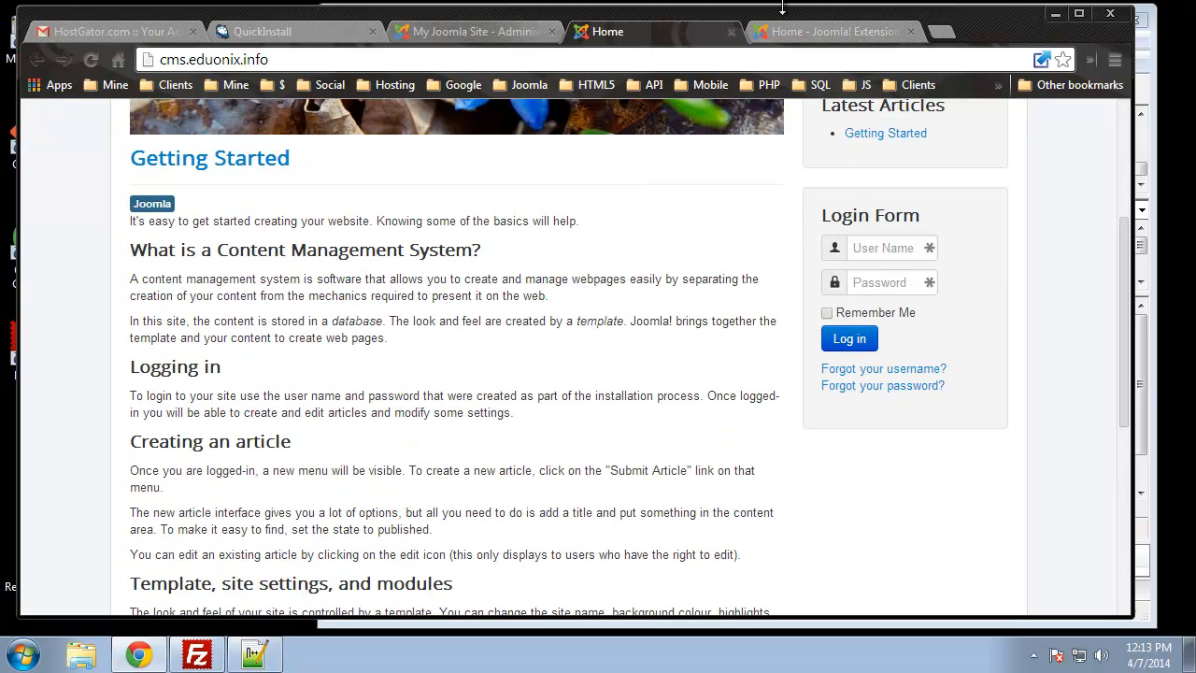
# Write the body 'Coming Soon!', file it under Test Category, and try tags example1, example2
pyautogui.click(489, 29)
pyautogui.click(270, 476)
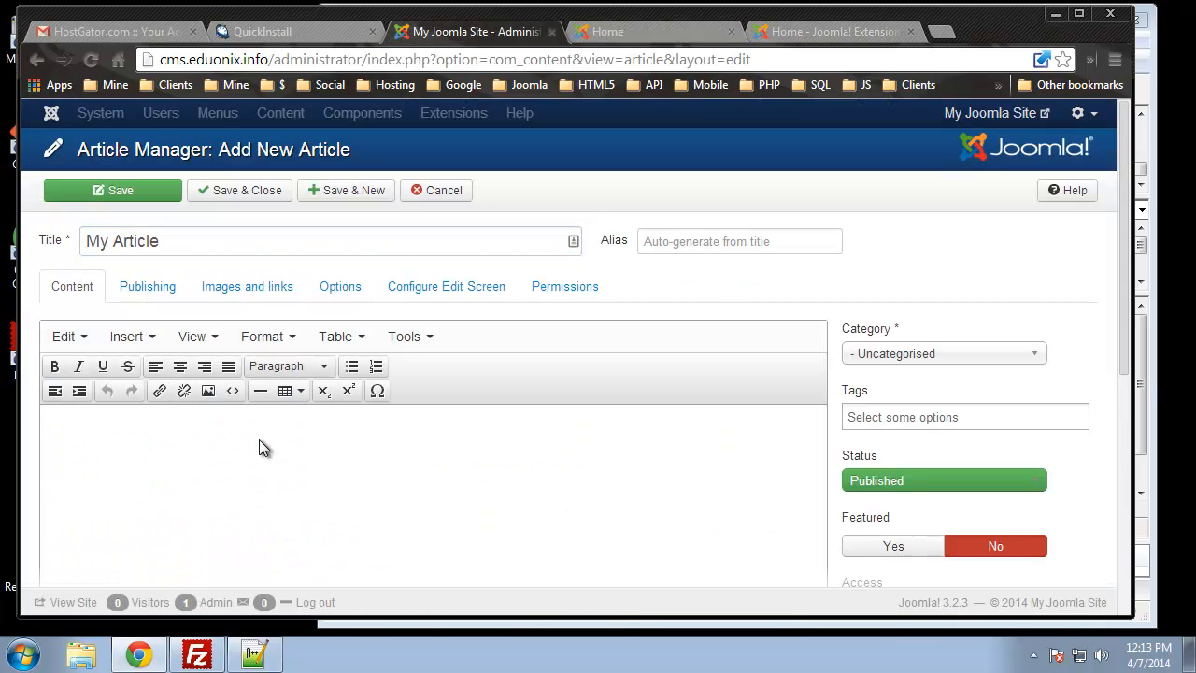
pyautogui.write('Coming Soon!')
pyautogui.click(855, 355)
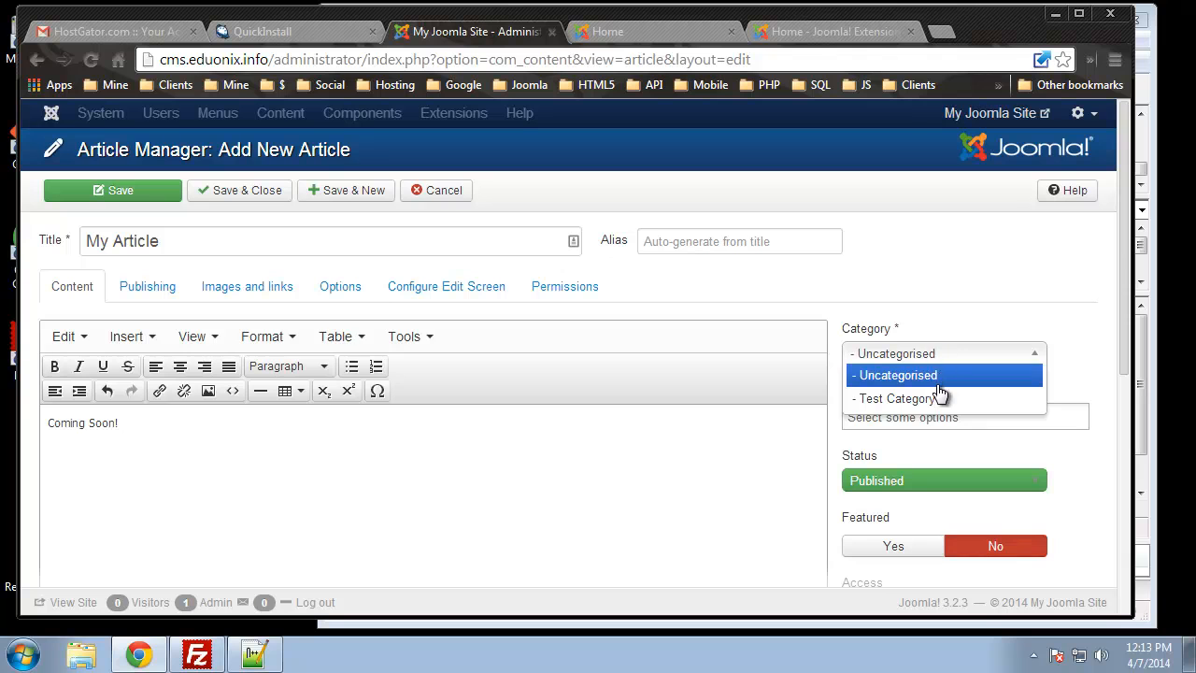
pyautogui.click(894, 402)
pyautogui.click(898, 416)
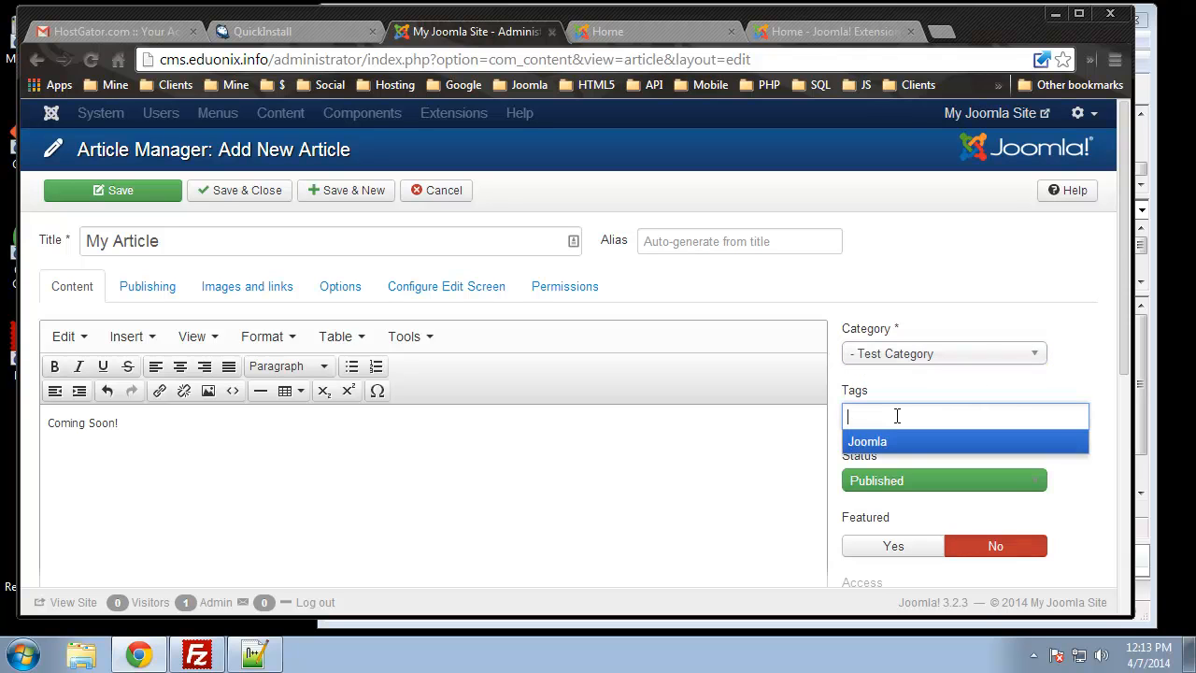
pyautogui.write('example1. example')
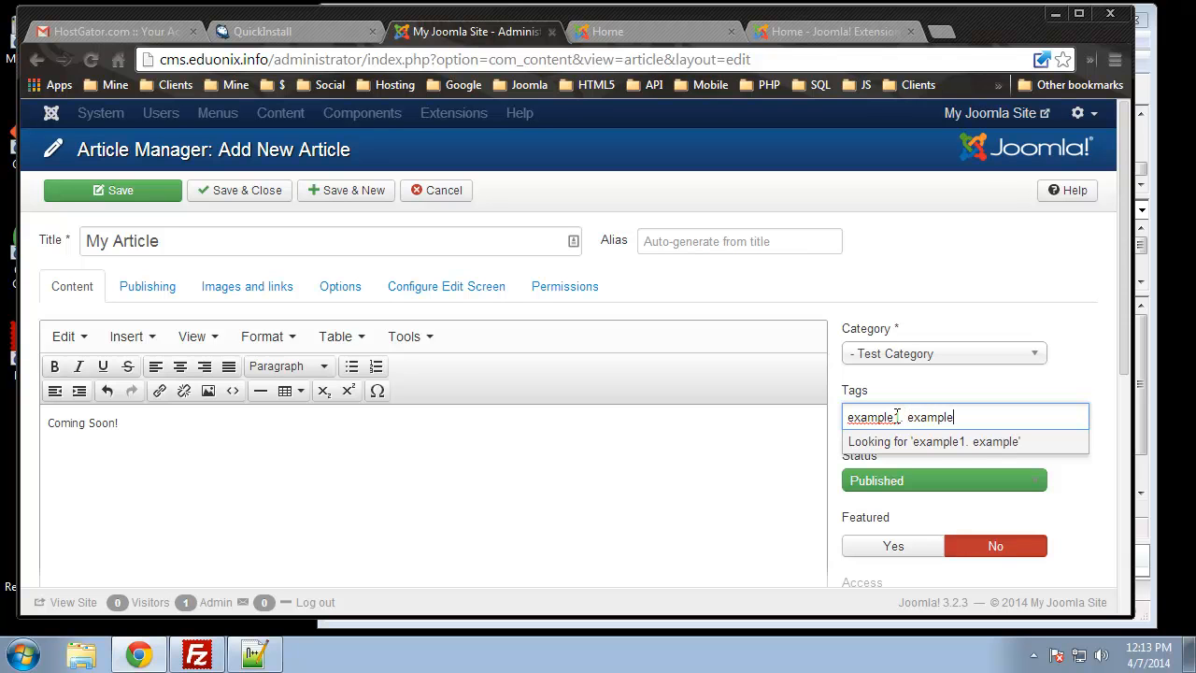
pyautogui.write('2')
pyautogui.click(720, 482)
pyautogui.scroll(-4, 720, 482)
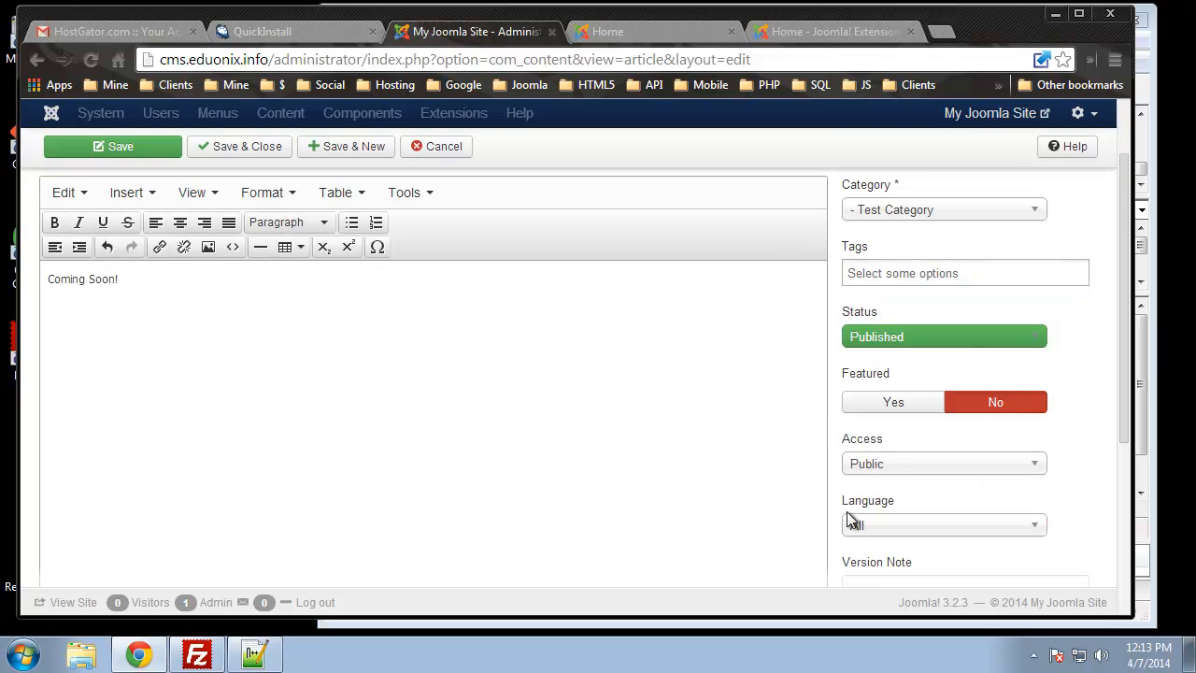
pyautogui.scroll(2, 853, 505)
pyautogui.scroll(2, 790, 472)
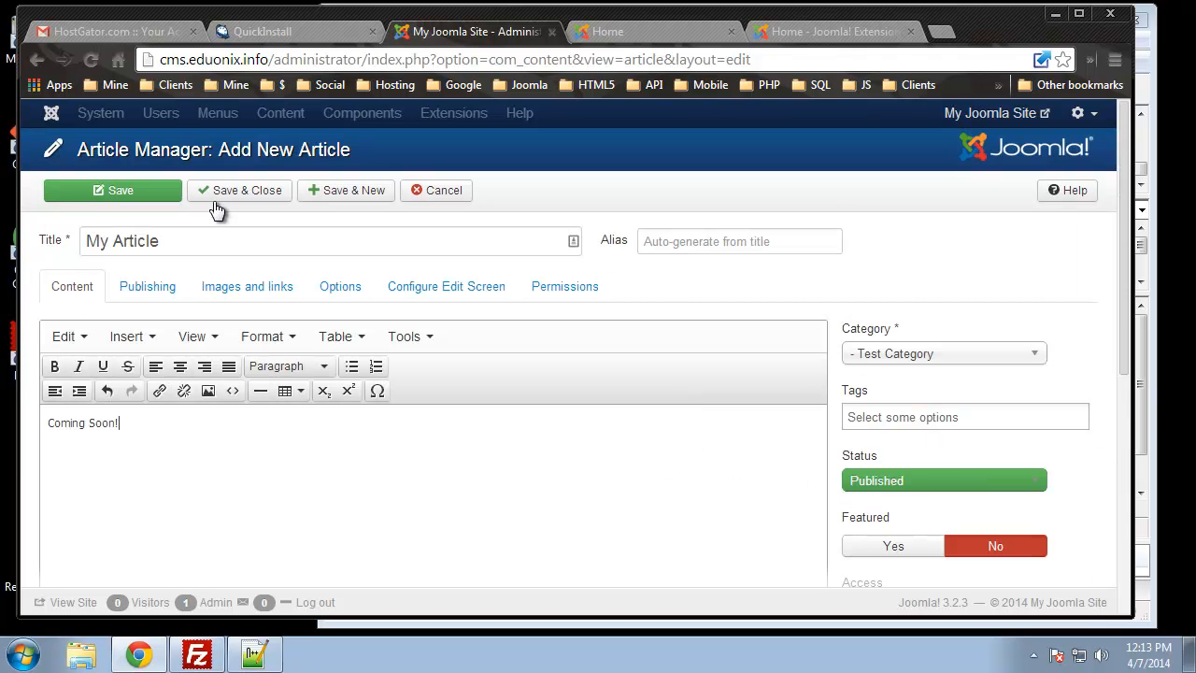
# Save the article and reload the live site to see it under Latest Articles
pyautogui.click(240, 198)
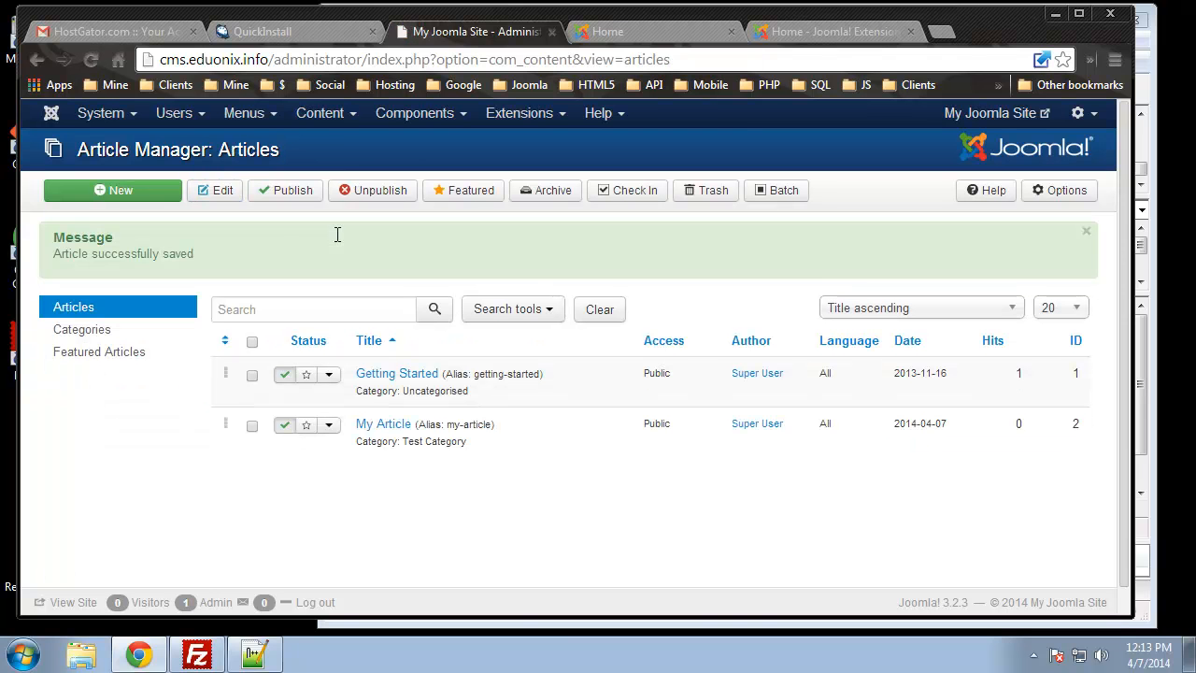
pyautogui.click(645, 31)
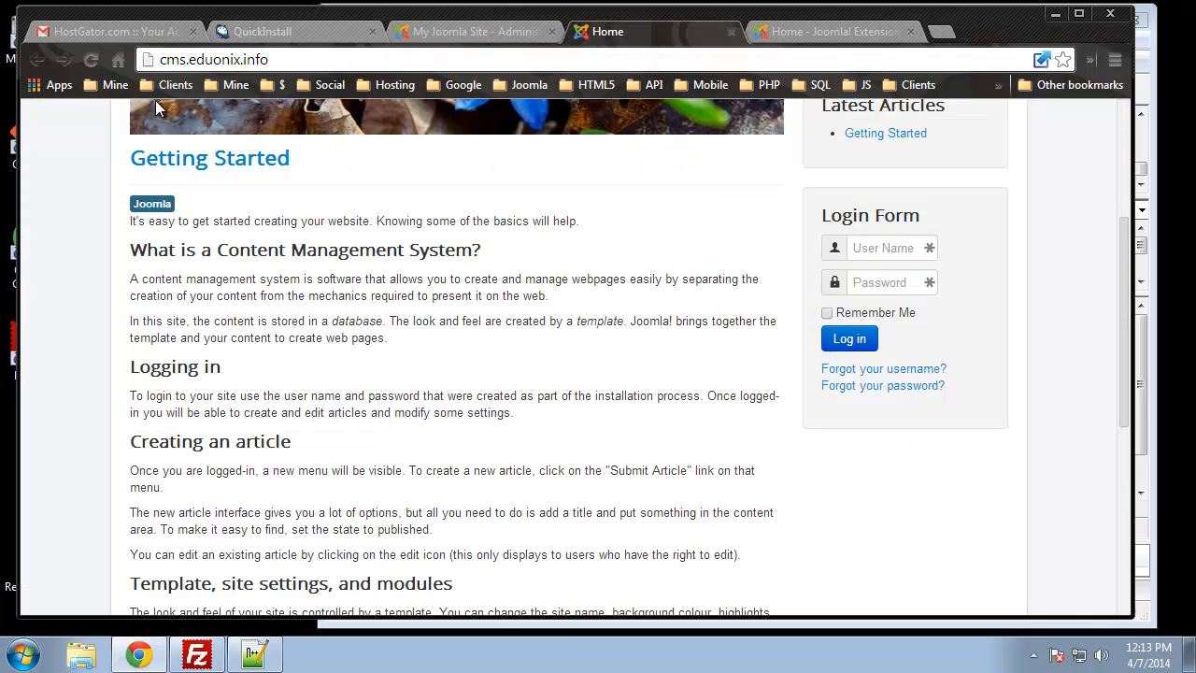
pyautogui.click(91, 59)
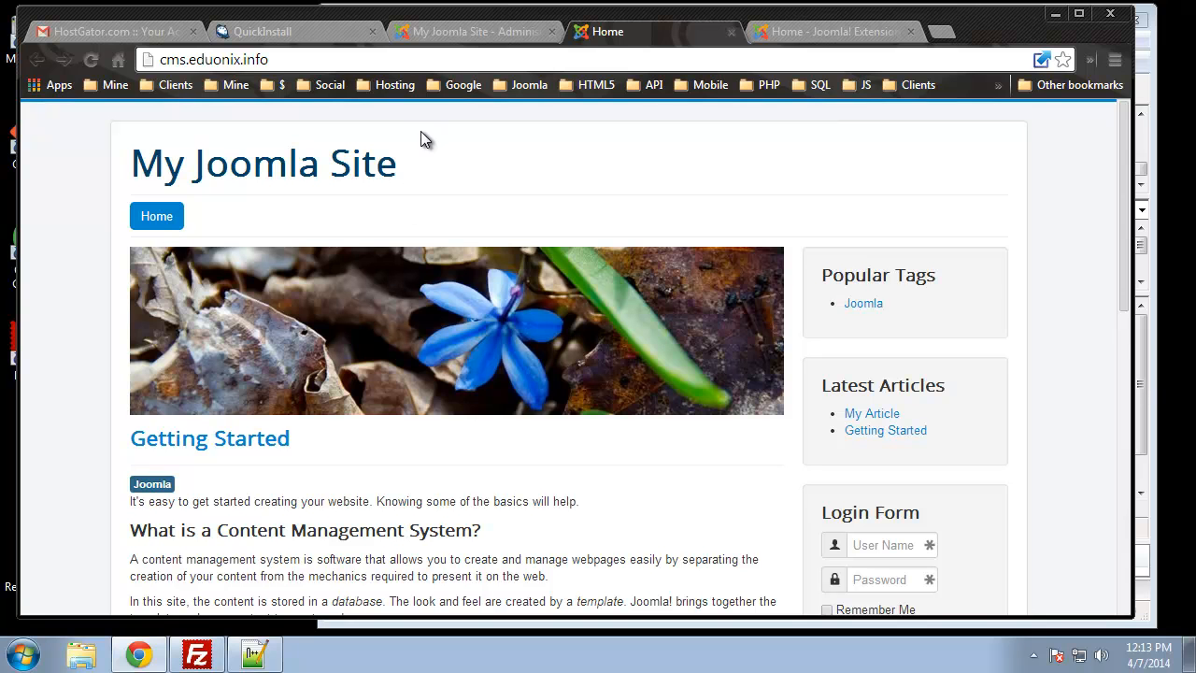
pyautogui.click(437, 31)
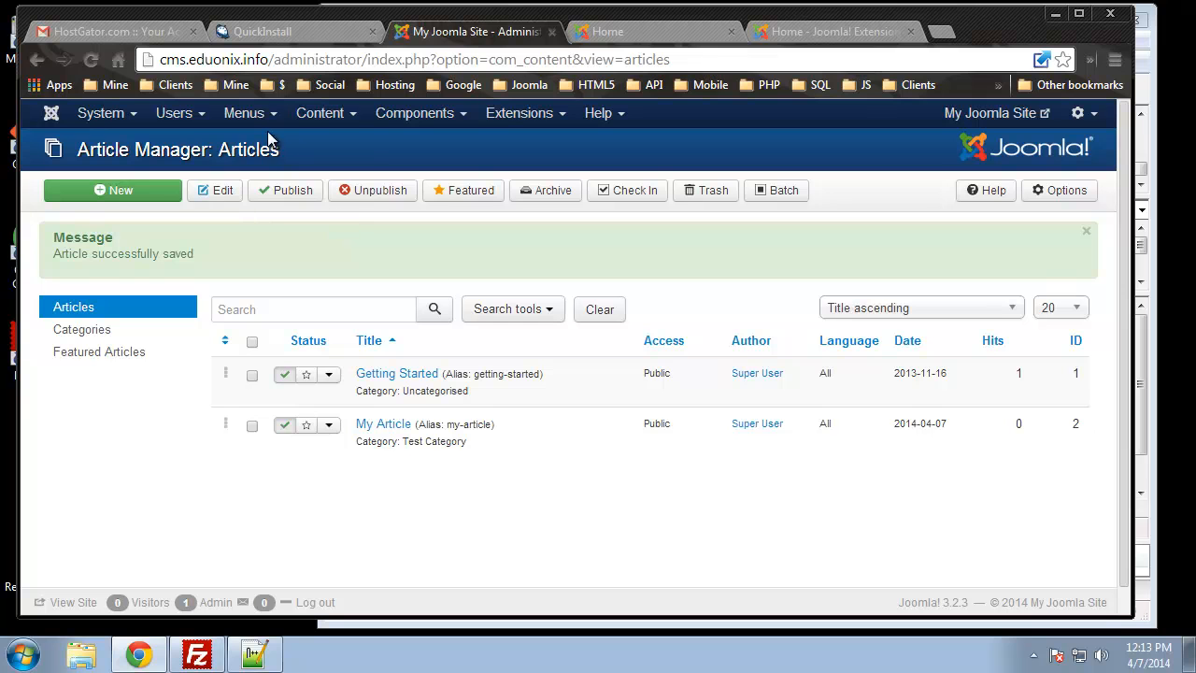
# Start a new Main Menu item of type Articles > Single Article
pyautogui.moveTo(249, 129)
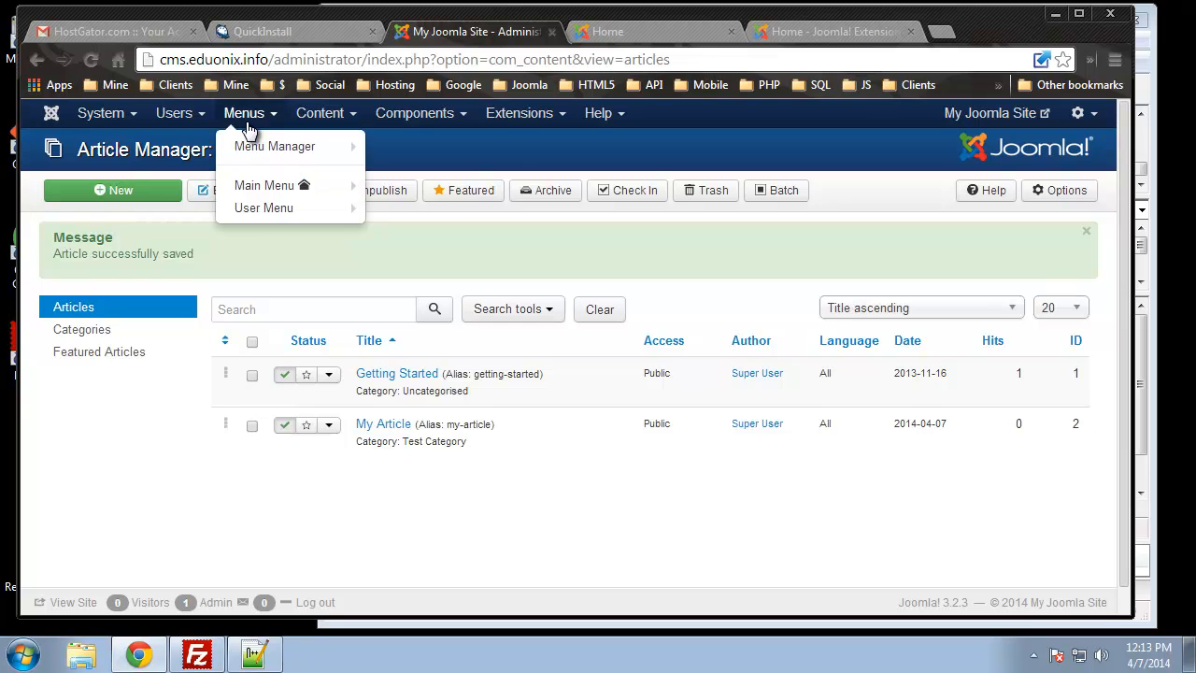
pyautogui.click(269, 187)
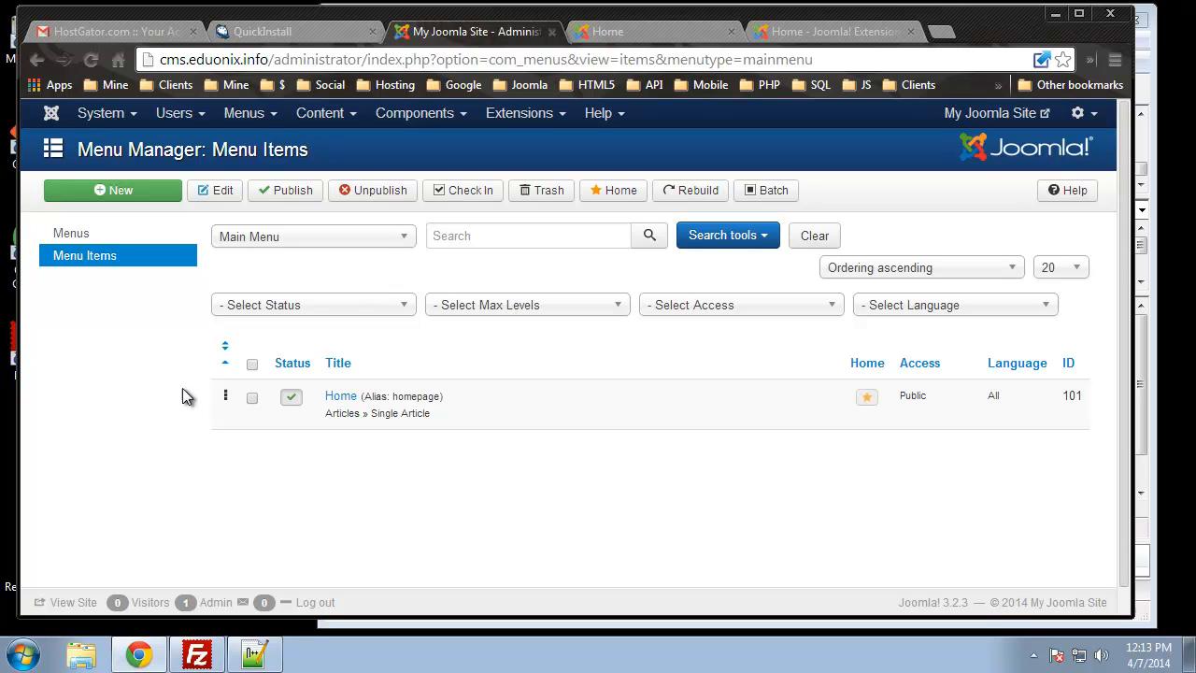
pyautogui.click(114, 194)
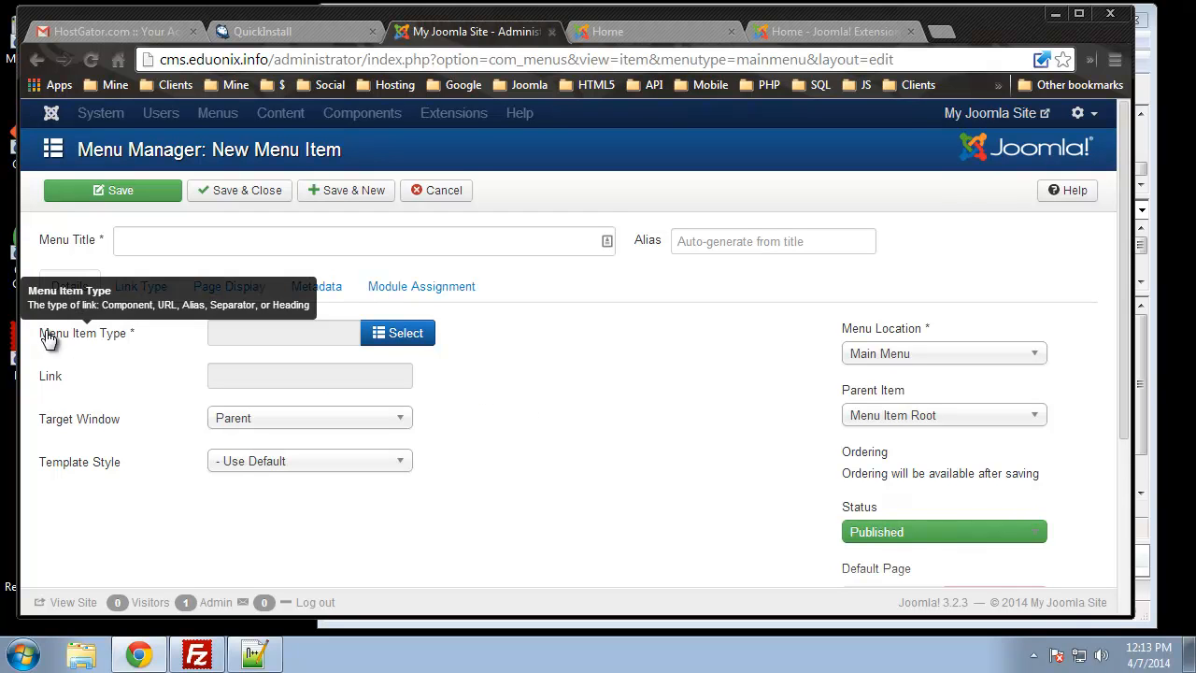
pyautogui.click(395, 342)
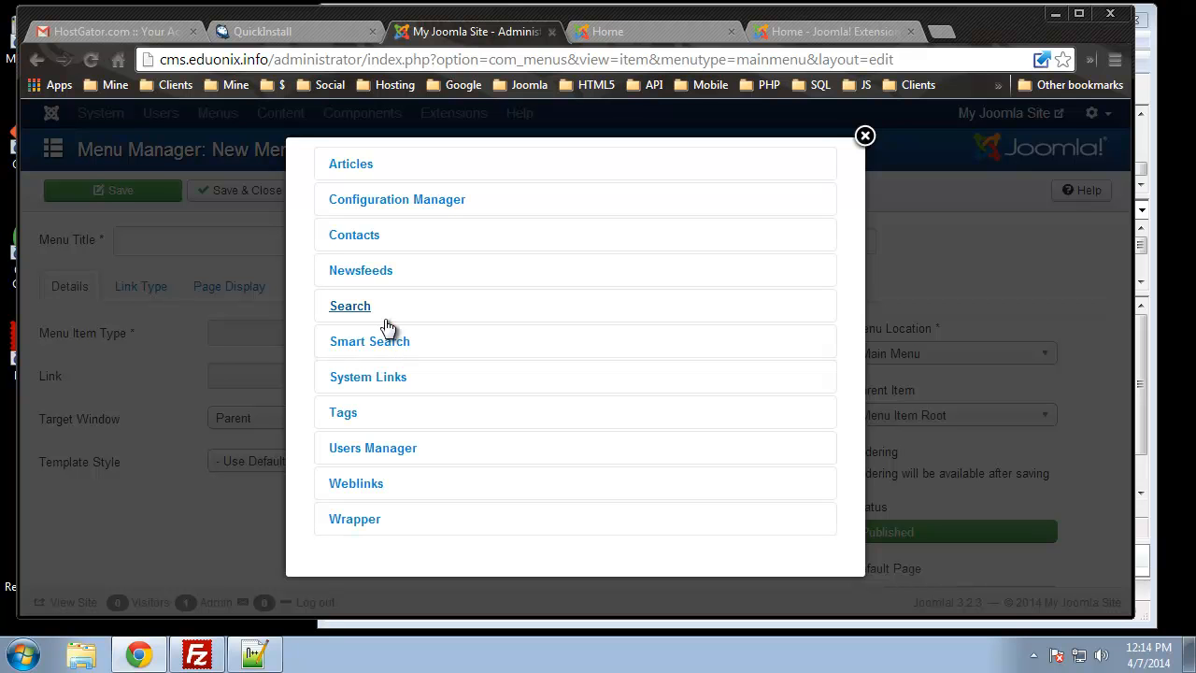
pyautogui.click(343, 170)
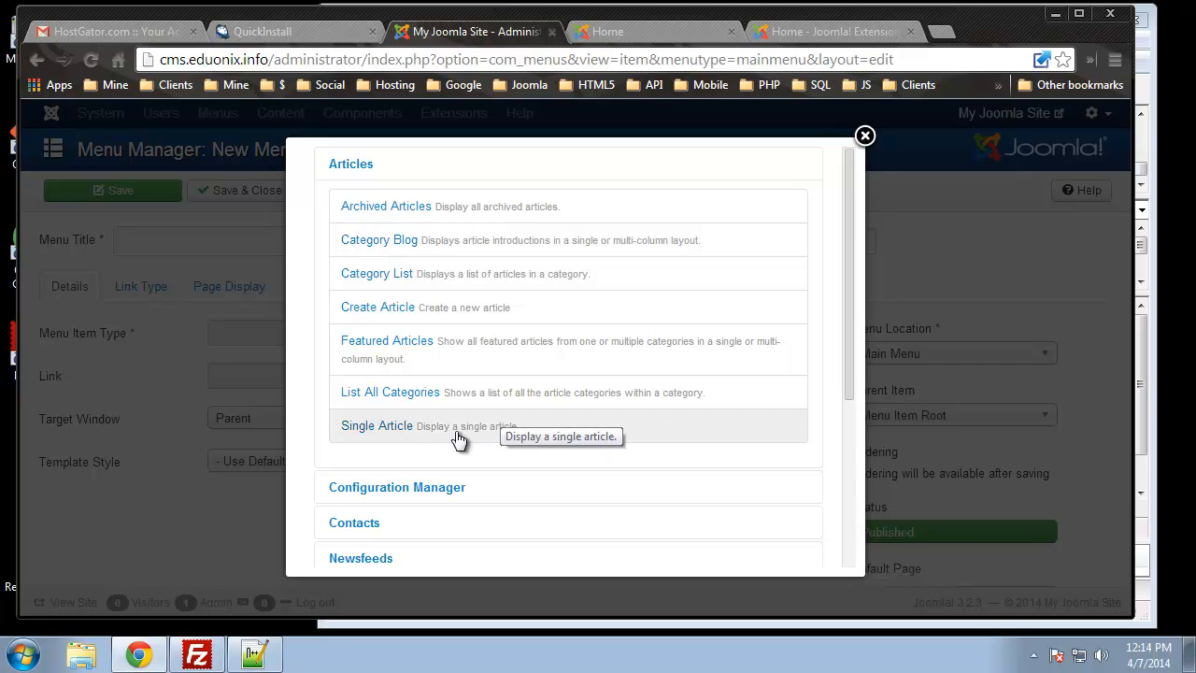
pyautogui.click(366, 429)
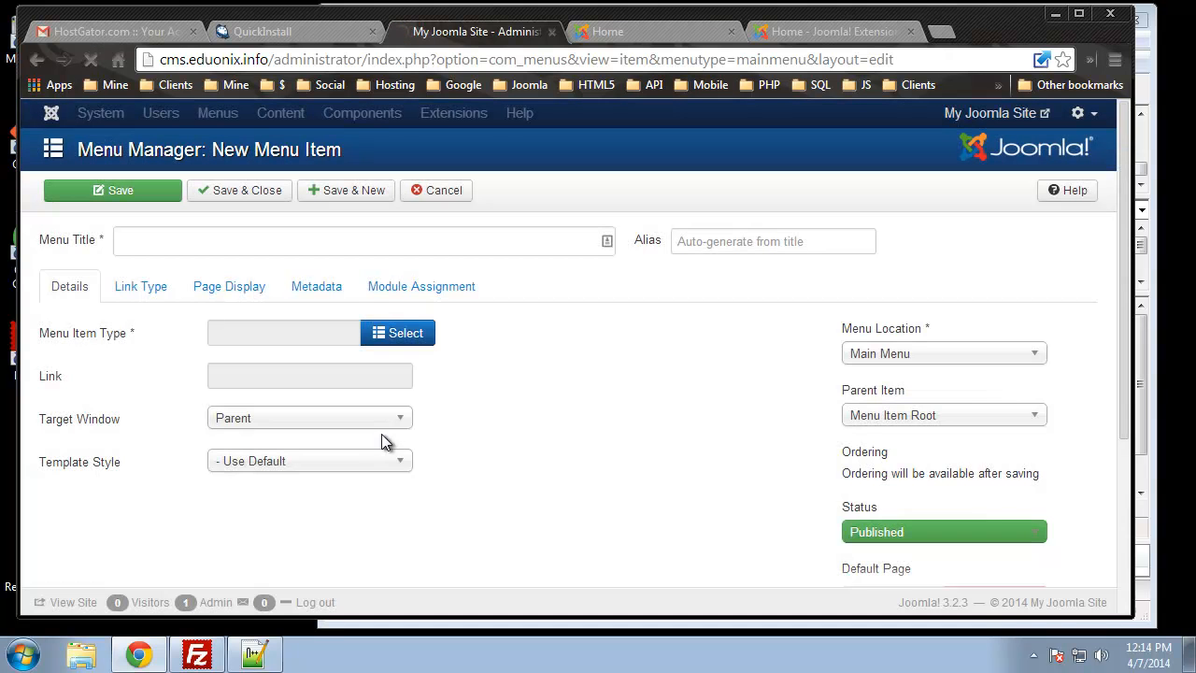
# Title the menu item 'My Article', link it to the My Article post, and save
pyautogui.click(215, 241)
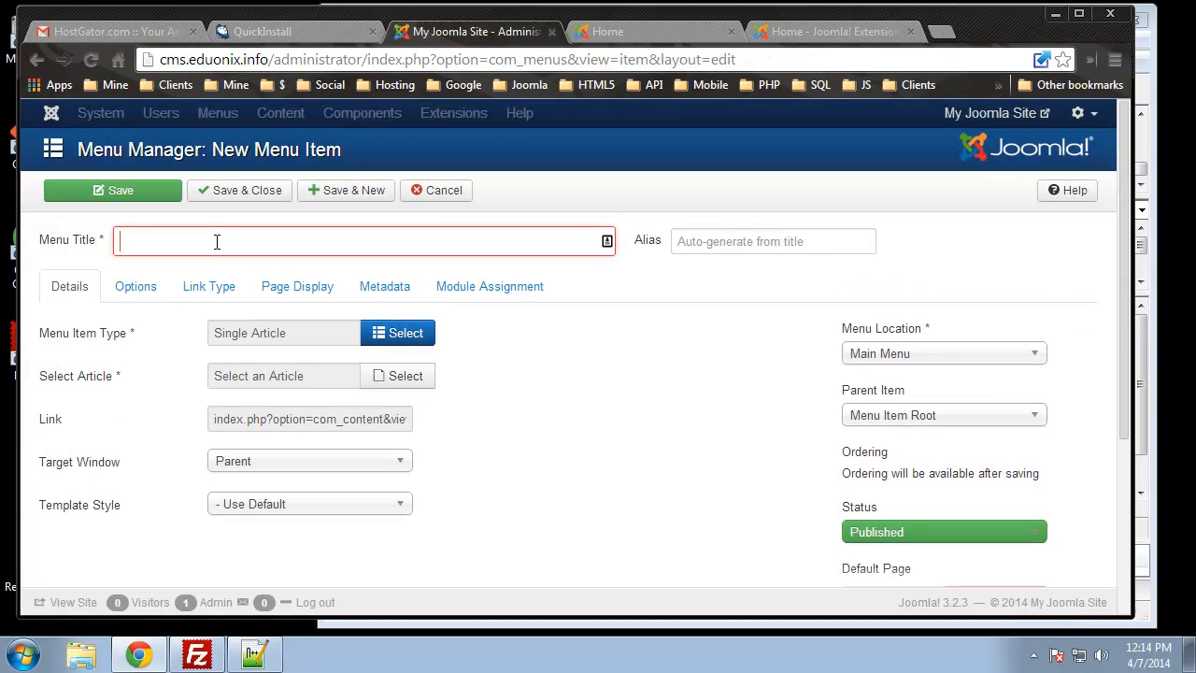
pyautogui.write('My Are')
pyautogui.press('BackSpace')
pyautogui.press('BackSpace')
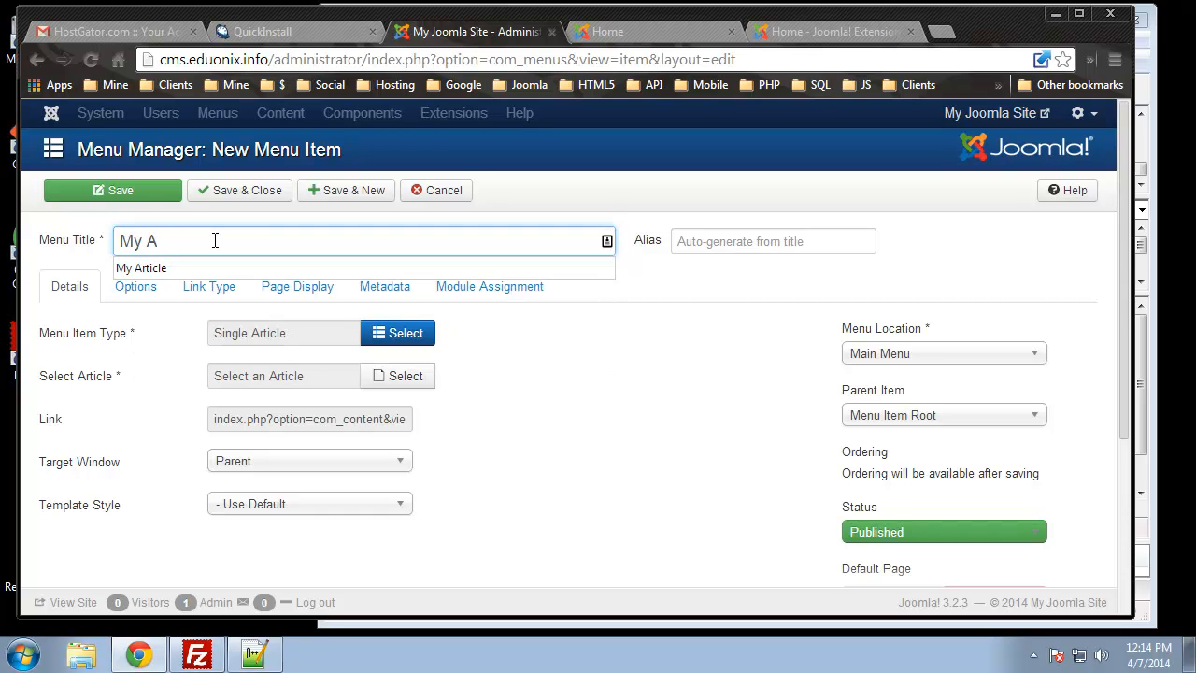
pyautogui.click(142, 268)
pyautogui.scroll(-3, 562, 486)
pyautogui.scroll(3, 562, 486)
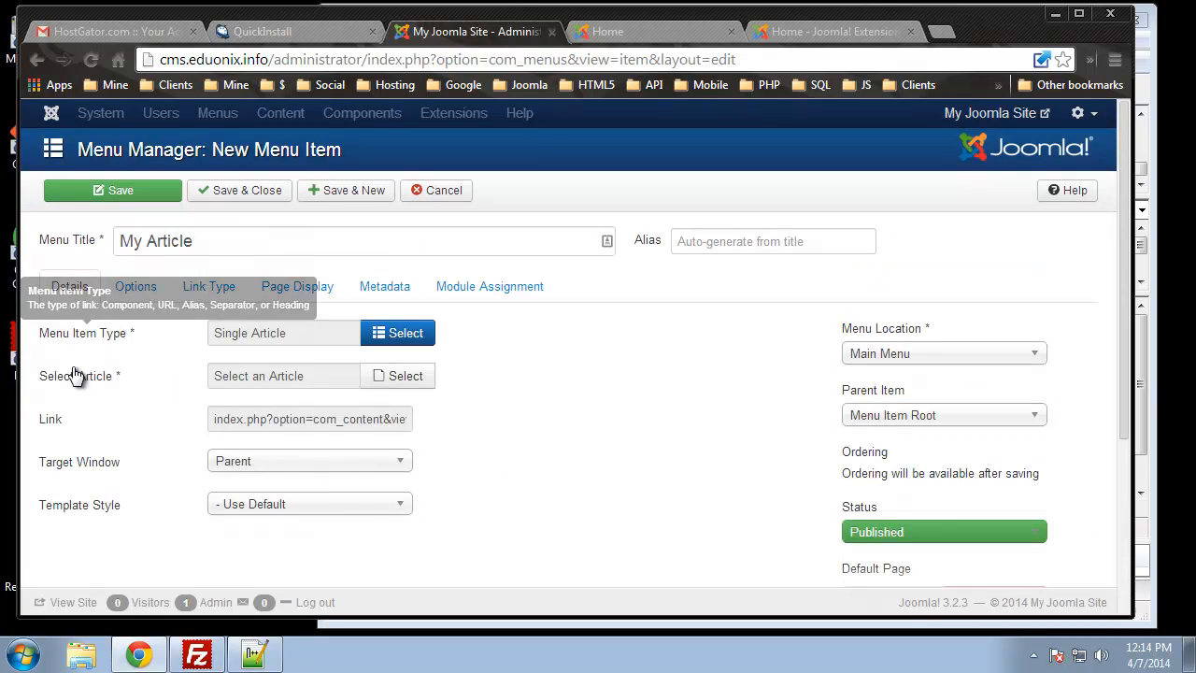
pyautogui.click(396, 381)
pyautogui.click(233, 291)
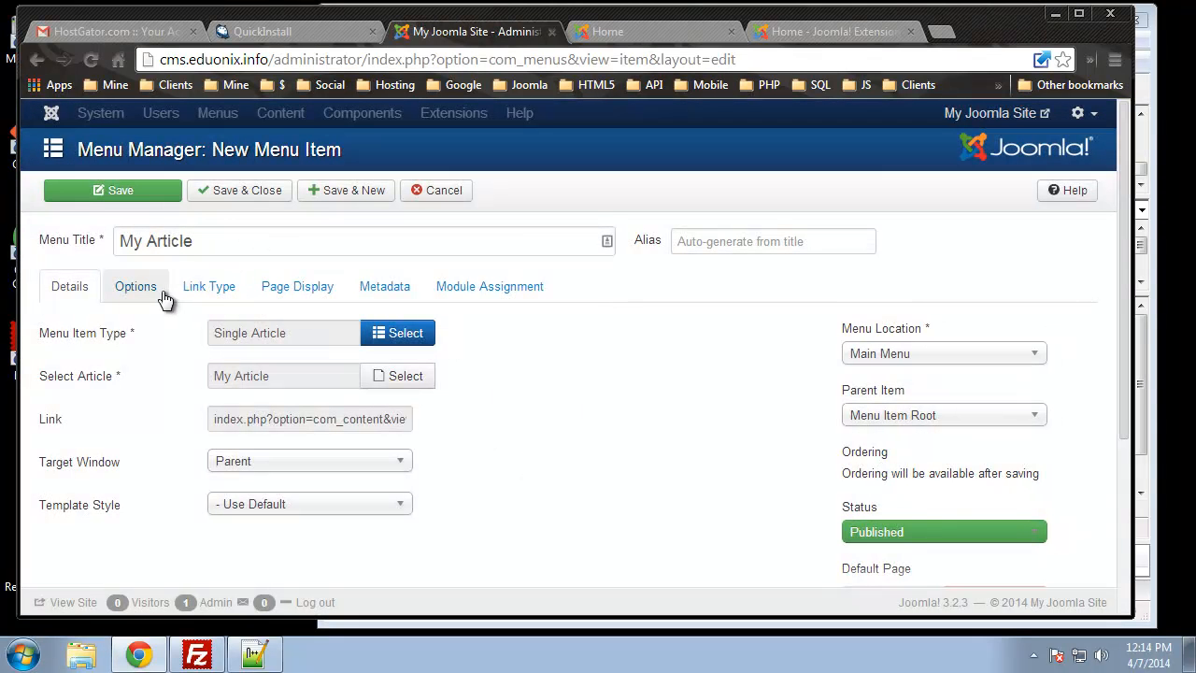
pyautogui.click(210, 190)
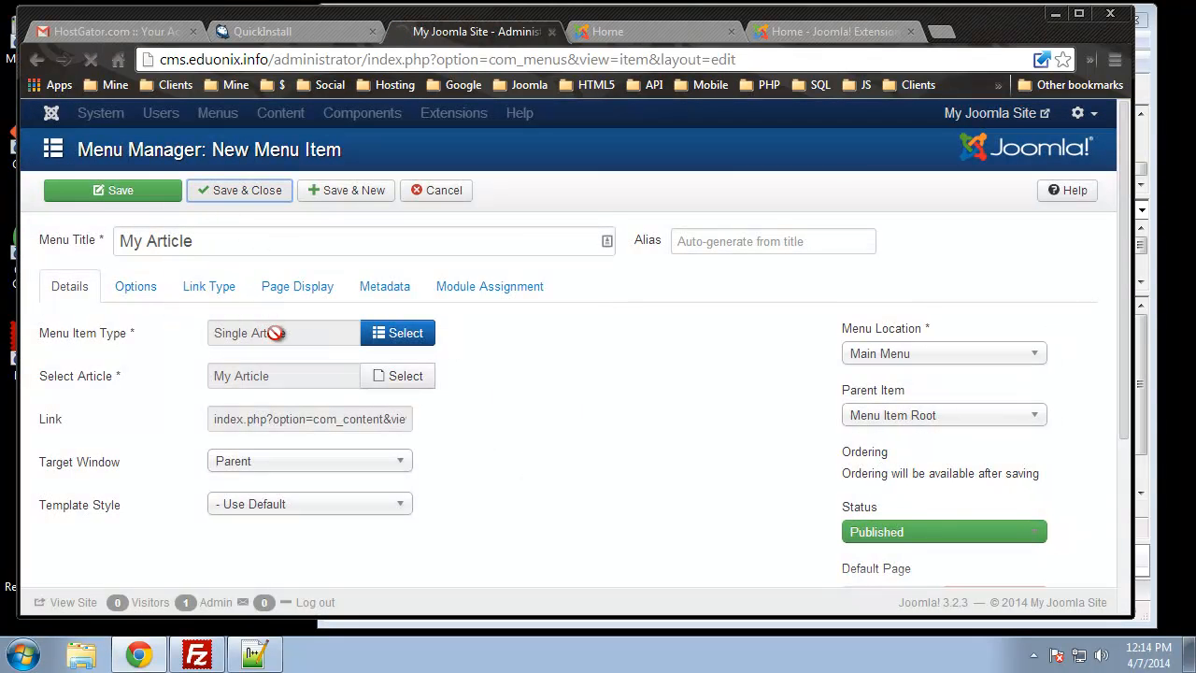
# Reload the live site and open the new My Article menu link
pyautogui.click(642, 28)
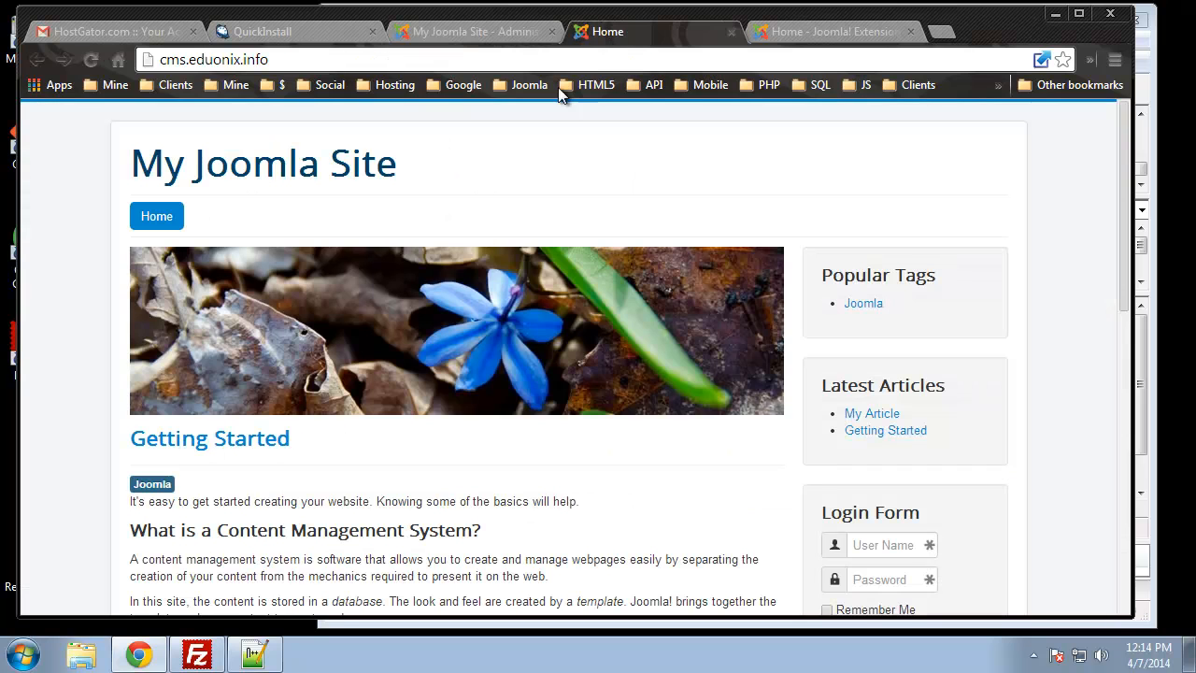
pyautogui.click(91, 59)
pyautogui.click(220, 217)
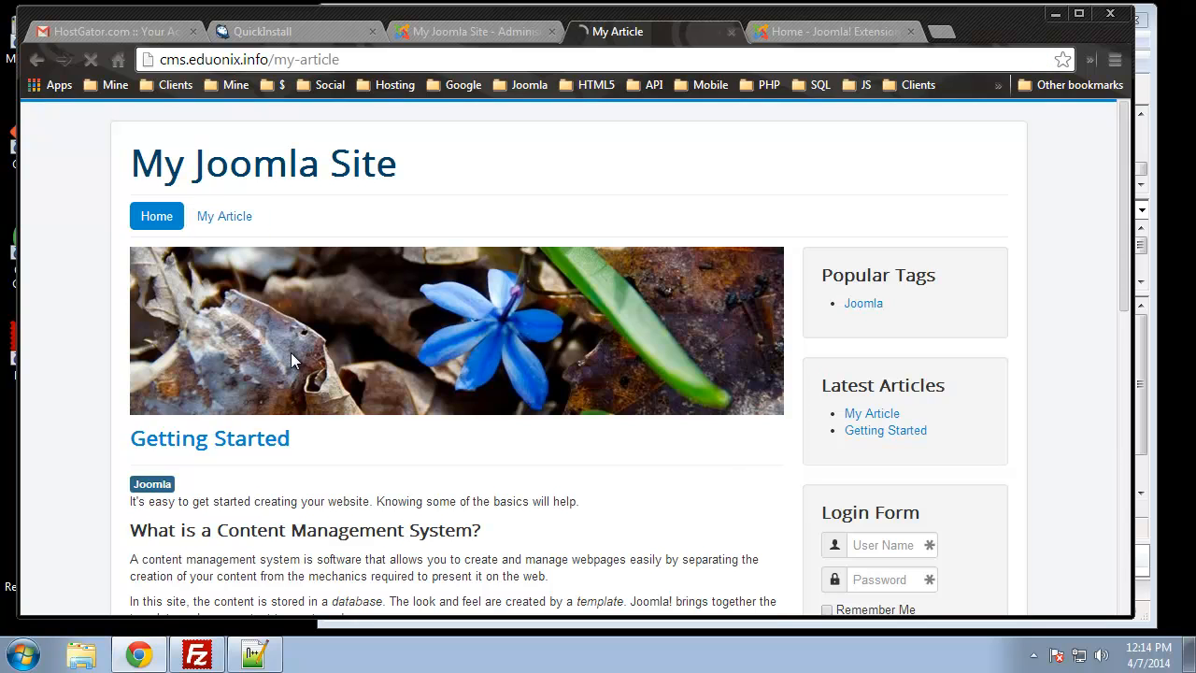
# Review the My Article page, including its Coming Soon! text and author details, then return to administration
pyautogui.scroll(-2, 280, 378)
pyautogui.scroll(1, 259, 365)
pyautogui.scroll(-1, 239, 348)
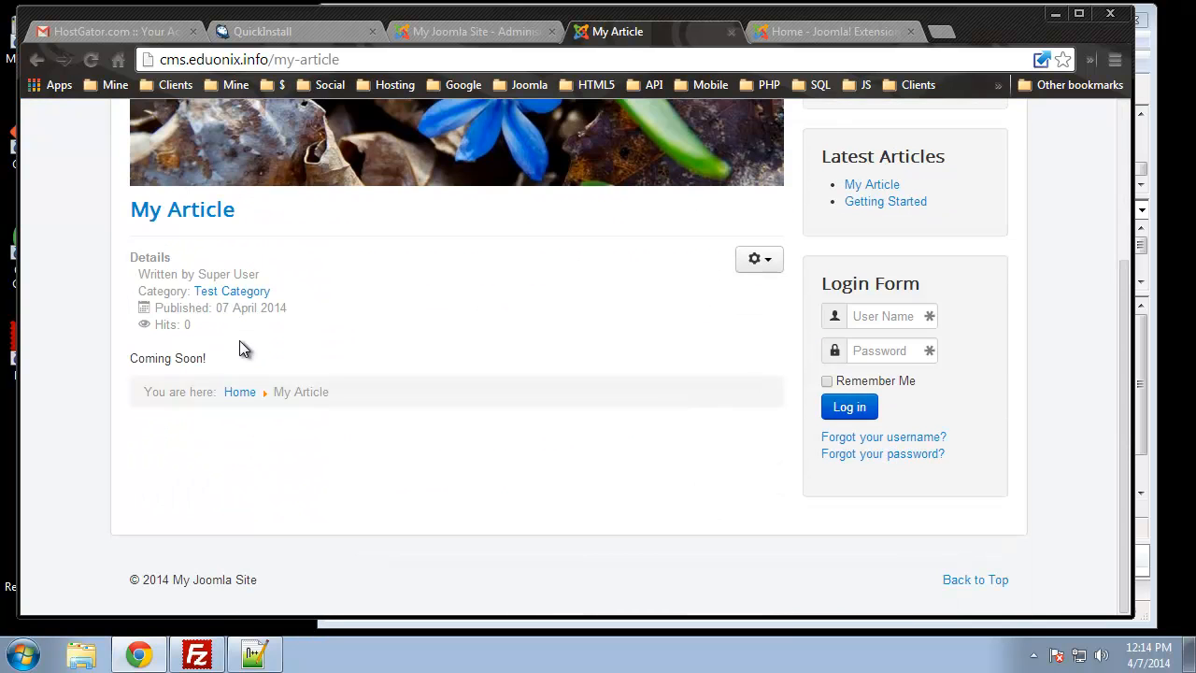
pyautogui.moveTo(138, 358); pyautogui.dragTo(207, 358)
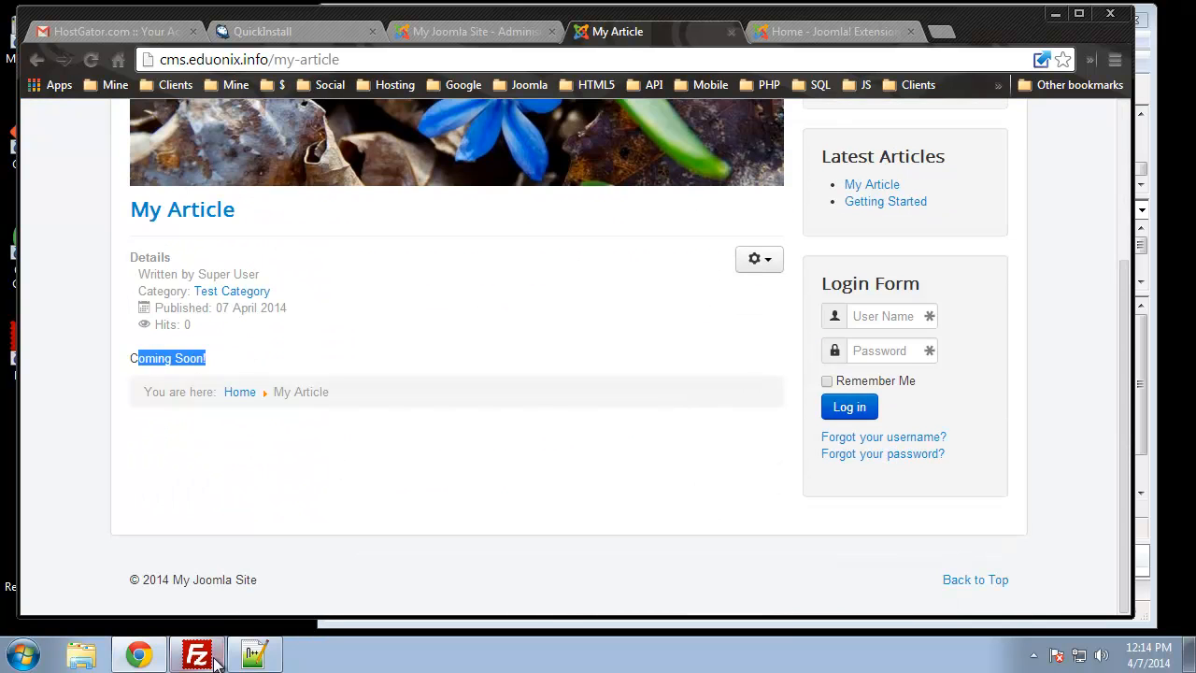
pyautogui.click(47, 388)
pyautogui.scroll(1, 48, 390)
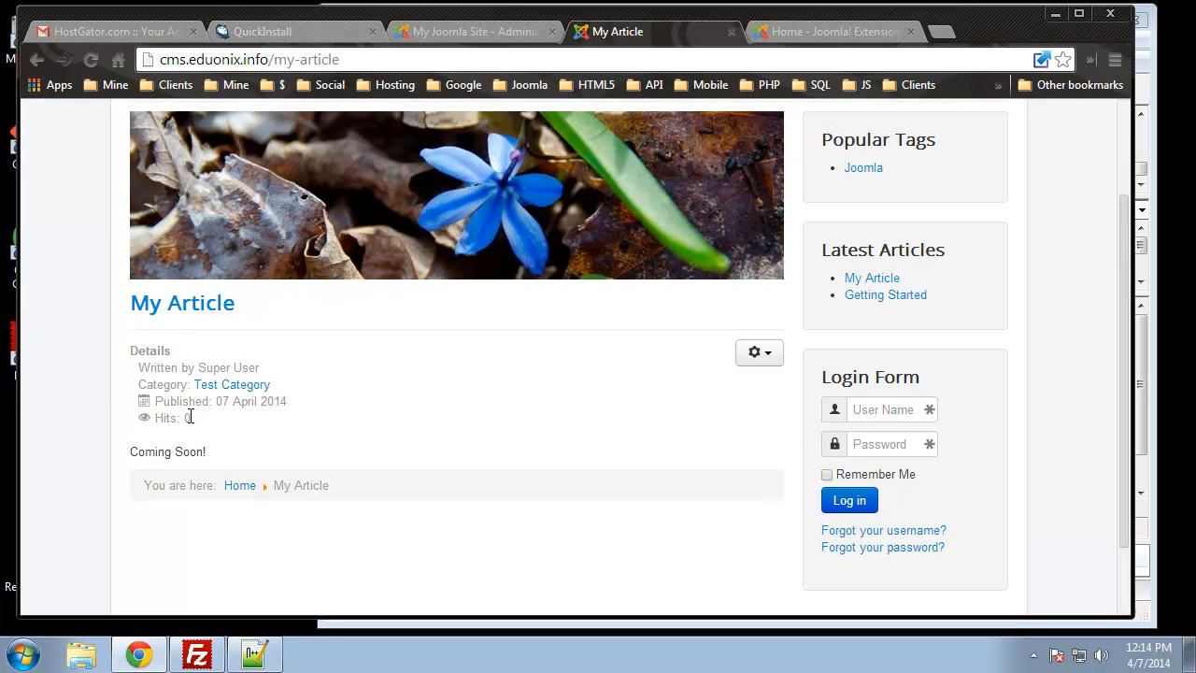
pyautogui.moveTo(251, 369); pyautogui.dragTo(161, 420)
pyautogui.click(173, 390)
pyautogui.click(91, 367)
pyautogui.scroll(1, 92, 368)
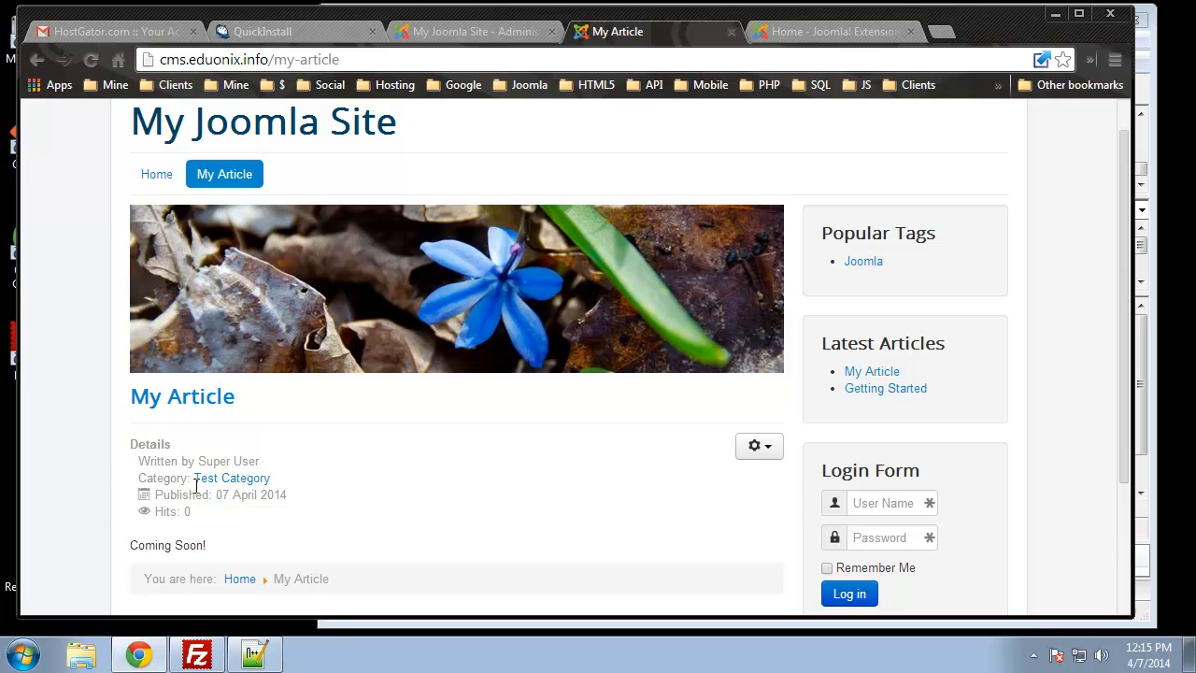
pyautogui.click(475, 32)
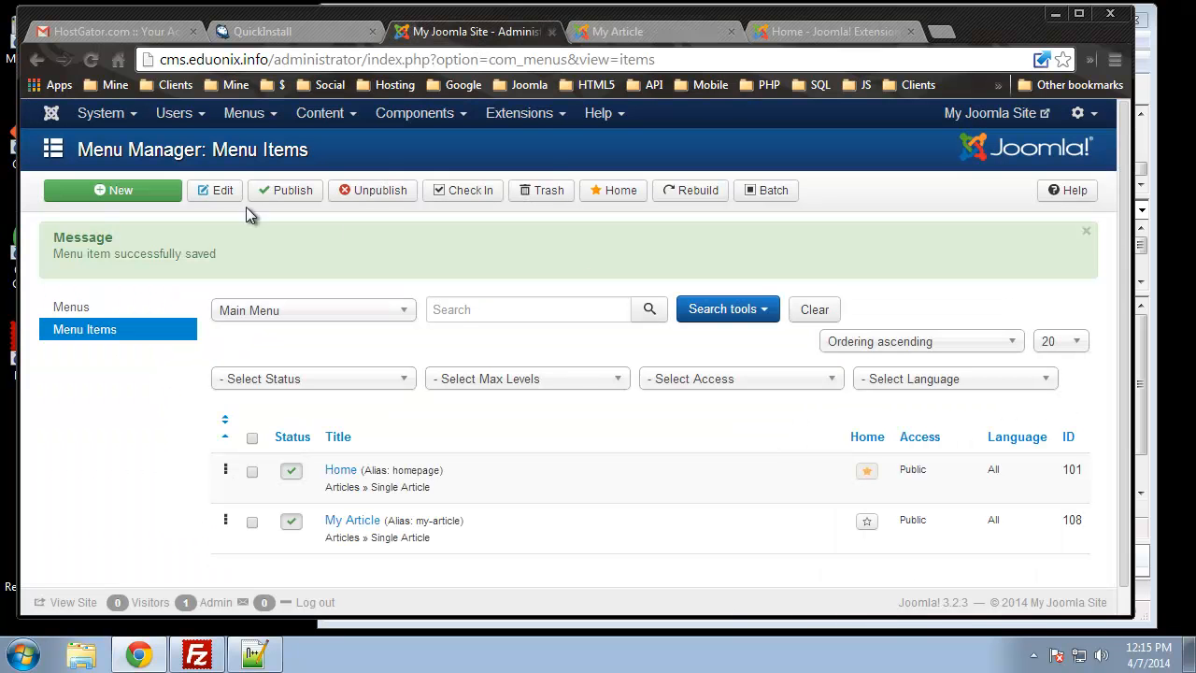
# Open the Article Manager's global Options
pyautogui.moveTo(315, 114)
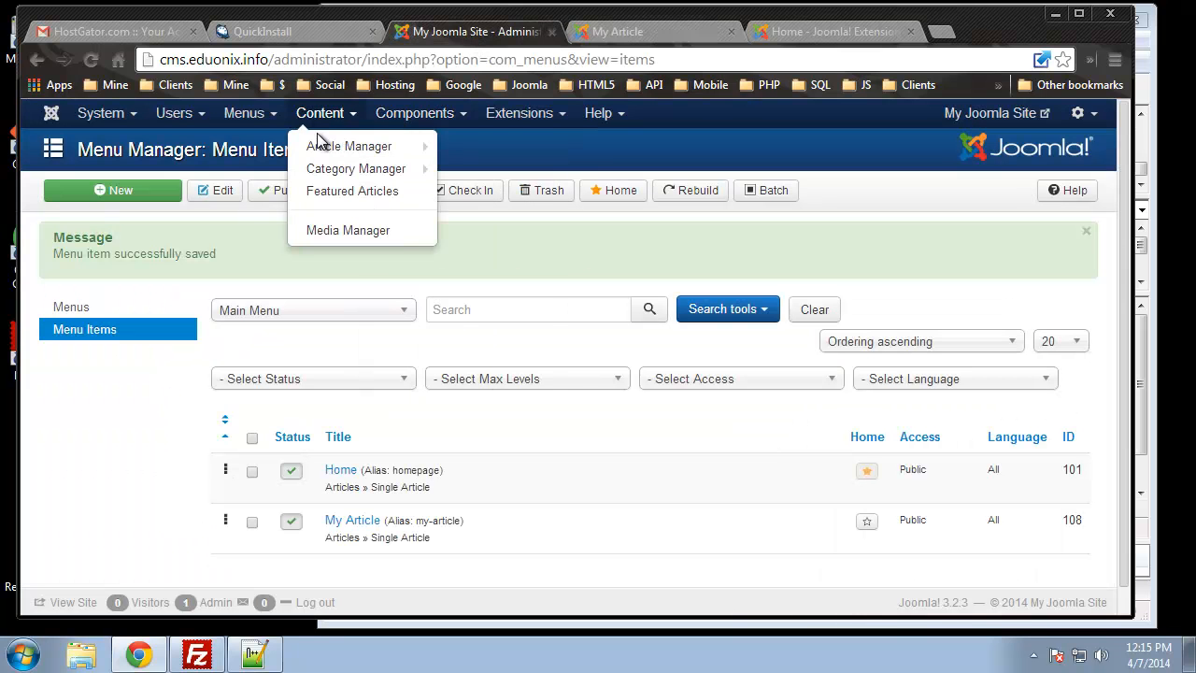
pyautogui.click(317, 145)
pyautogui.click(1079, 196)
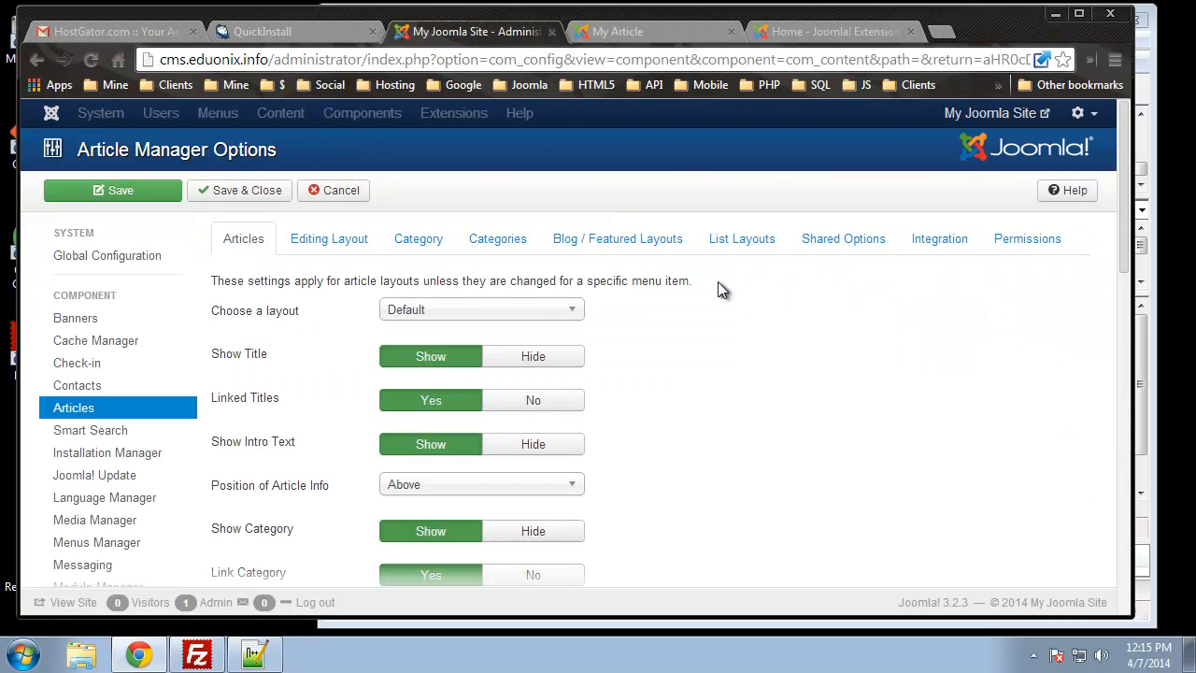
pyautogui.scroll(-3, 629, 336)
pyautogui.scroll(1, 634, 341)
pyautogui.scroll(2, 369, 280)
pyautogui.scroll(-2, 276, 505)
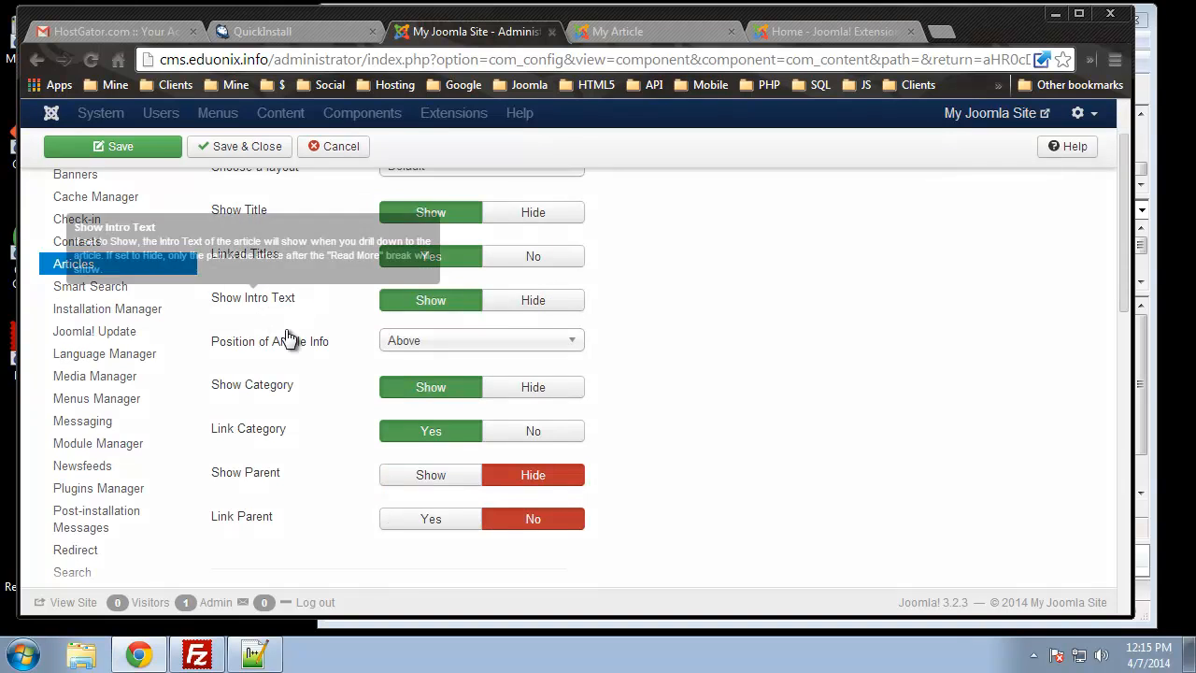
# Hide the category, category link, author, publish date and navigation in the article options
pyautogui.click(553, 388)
pyautogui.click(539, 437)
pyautogui.scroll(-2, 610, 481)
pyautogui.click(519, 435)
pyautogui.scroll(-3, 708, 423)
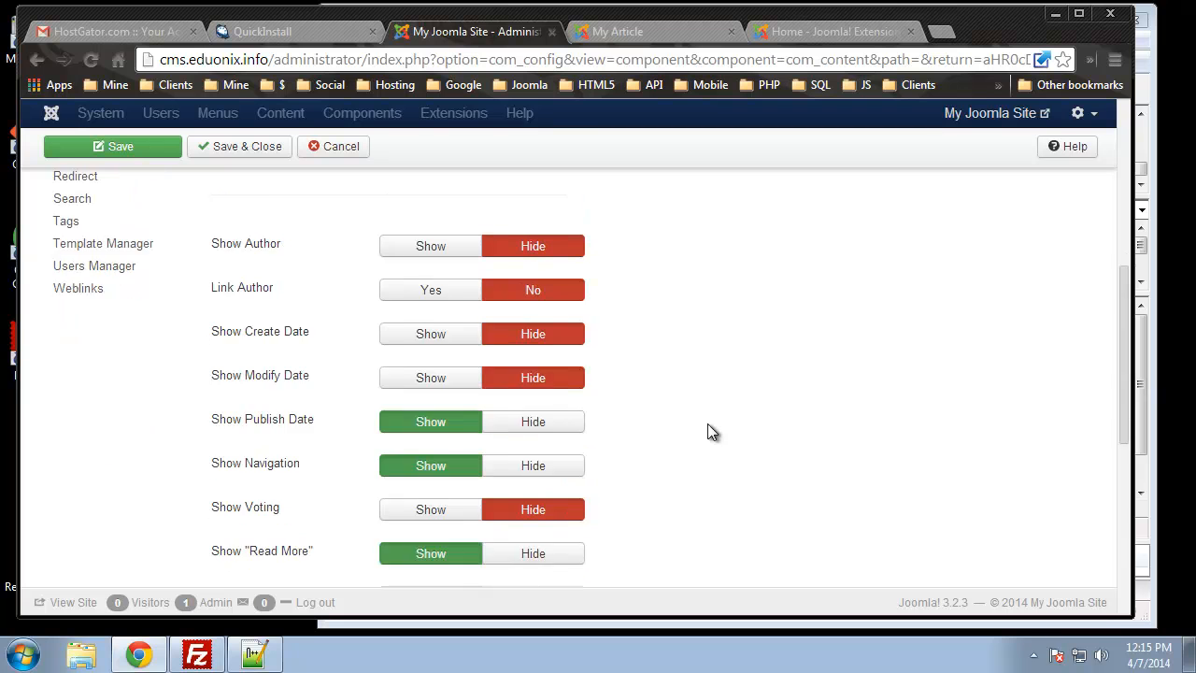
pyautogui.click(519, 338)
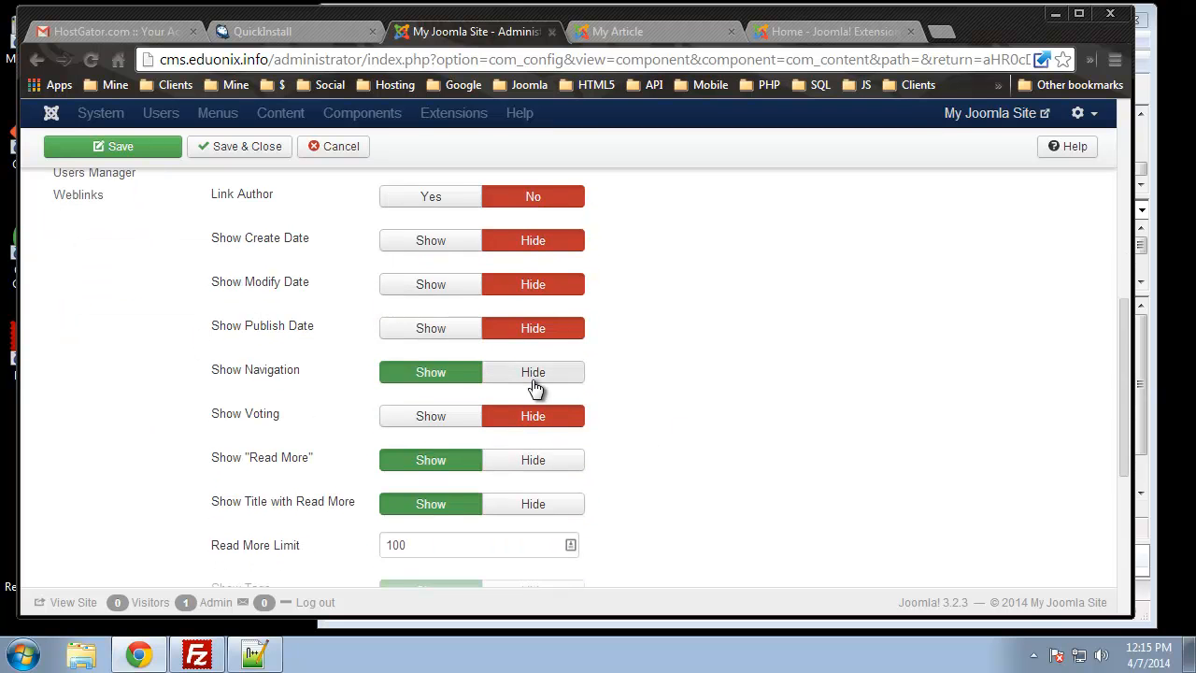
pyautogui.click(547, 381)
pyautogui.scroll(-1, 552, 445)
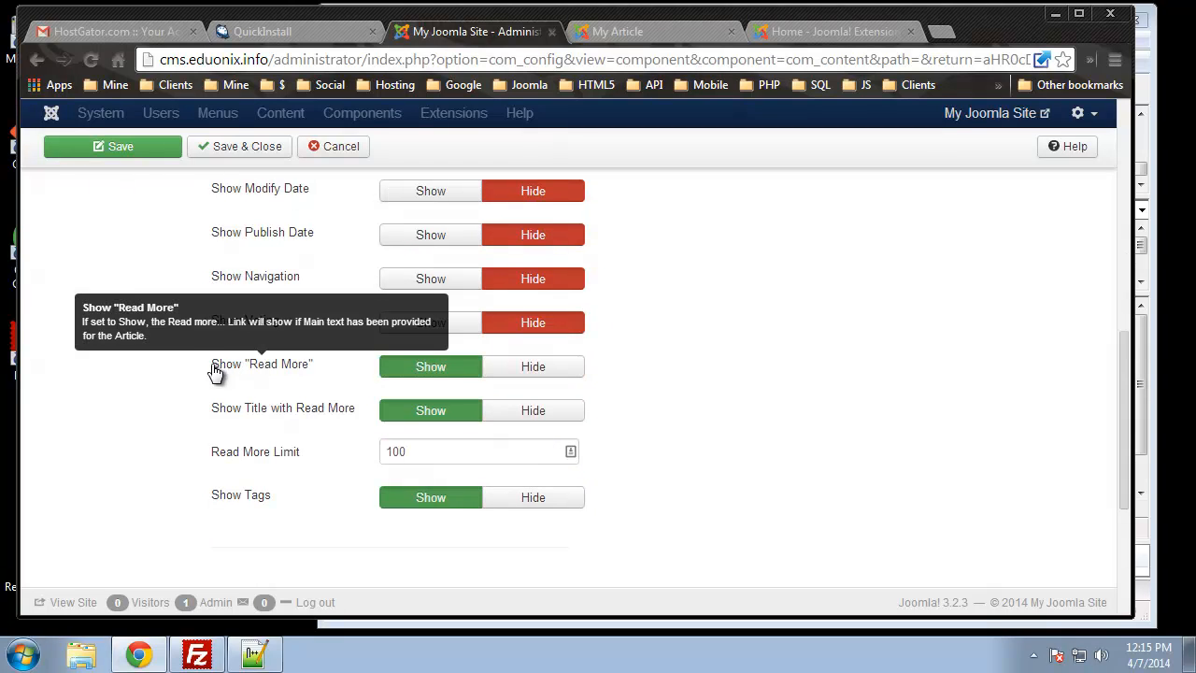
pyautogui.moveTo(301, 280); pyautogui.dragTo(198, 273)
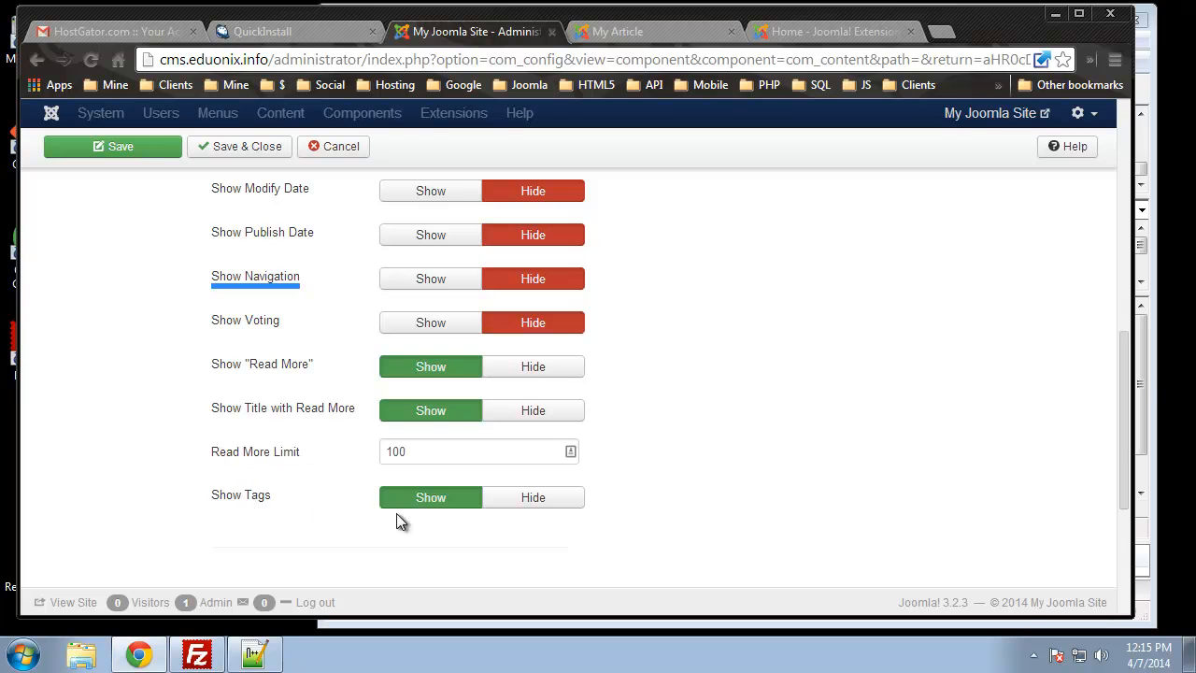
# Hide tags, icons, print, email and hits, save, and reload My Article on the site
pyautogui.click(537, 505)
pyautogui.scroll(-3, 551, 510)
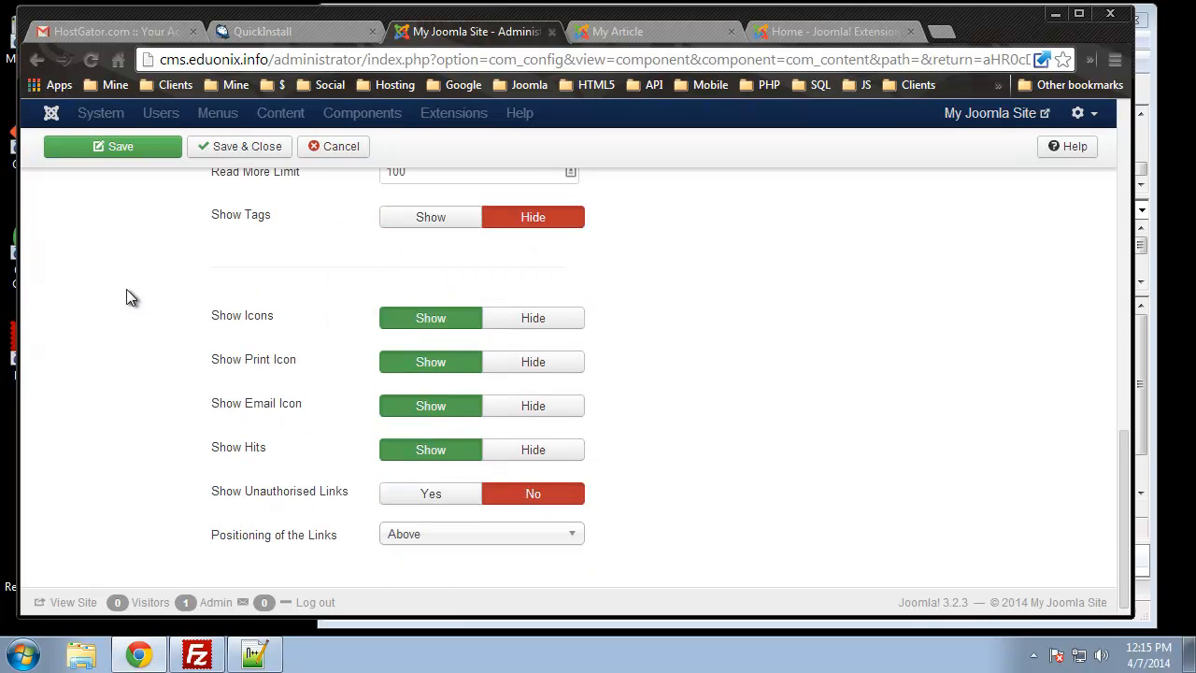
pyautogui.click(527, 321)
pyautogui.click(524, 363)
pyautogui.click(520, 407)
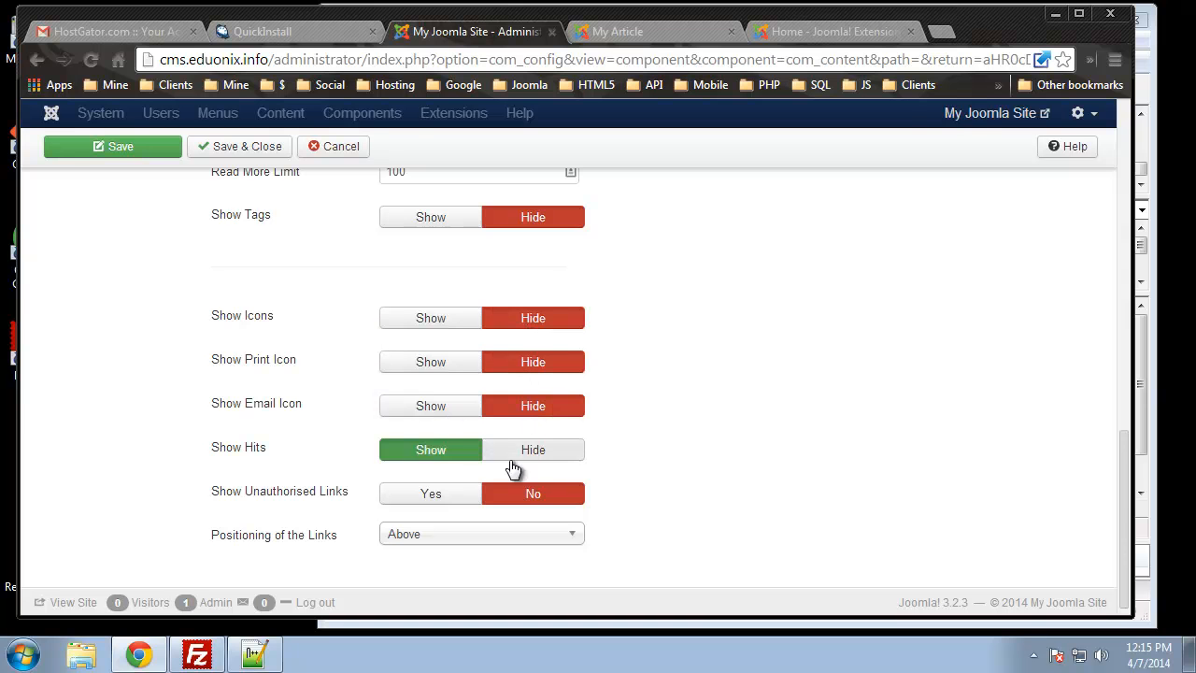
pyautogui.click(515, 463)
pyautogui.scroll(10, 451, 474)
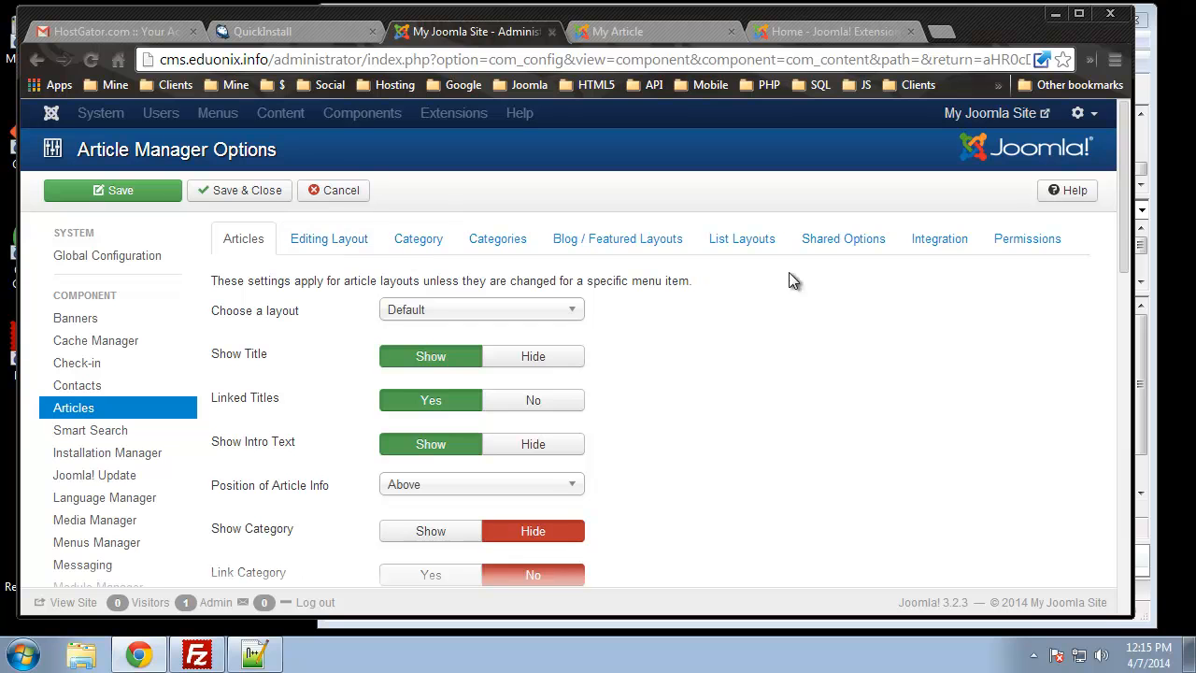
pyautogui.click(127, 192)
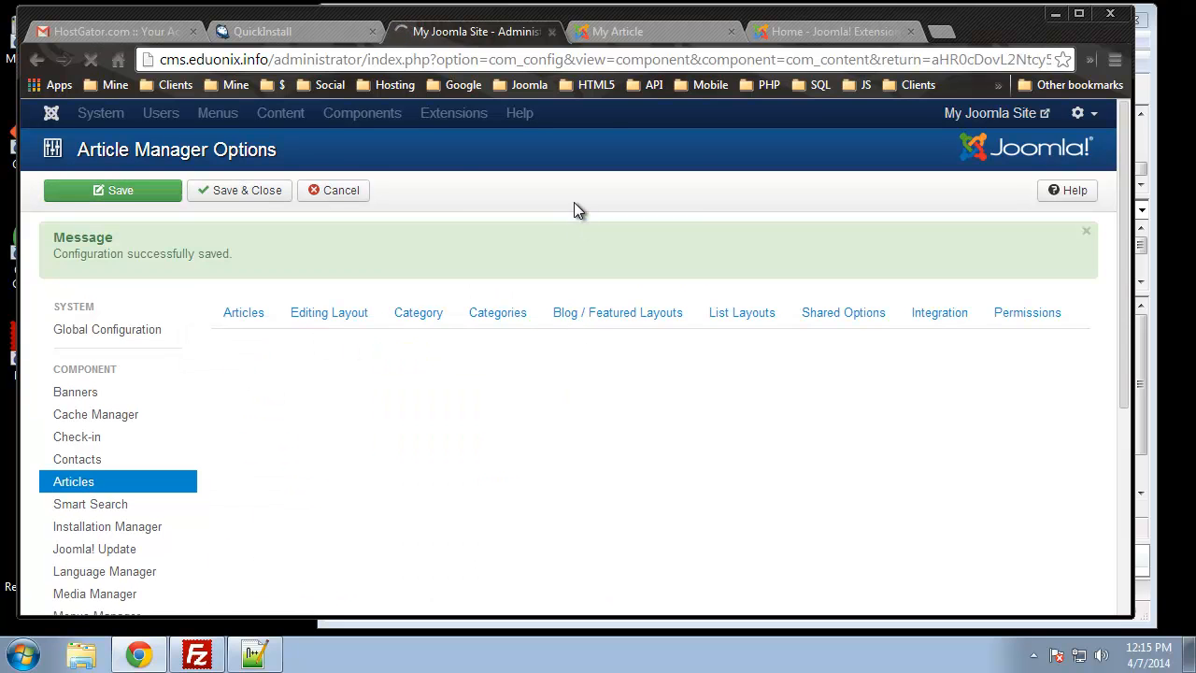
pyautogui.click(613, 32)
pyautogui.click(87, 60)
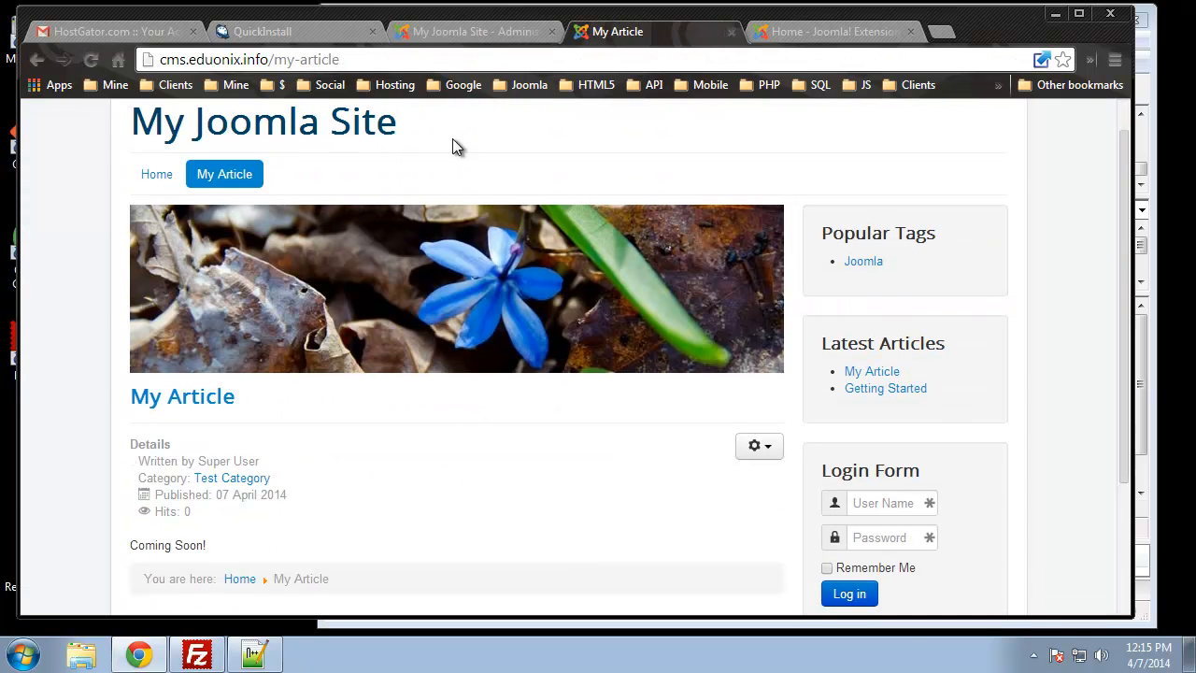
# Review the Article Manager Options, then cancel them without further changes to return to the article list
pyautogui.click(465, 34)
pyautogui.scroll(-4, 430, 325)
pyautogui.scroll(-3, 434, 331)
pyautogui.scroll(-1, 430, 308)
pyautogui.scroll(2, 427, 295)
pyautogui.scroll(-2, 427, 296)
pyautogui.scroll(2, 427, 295)
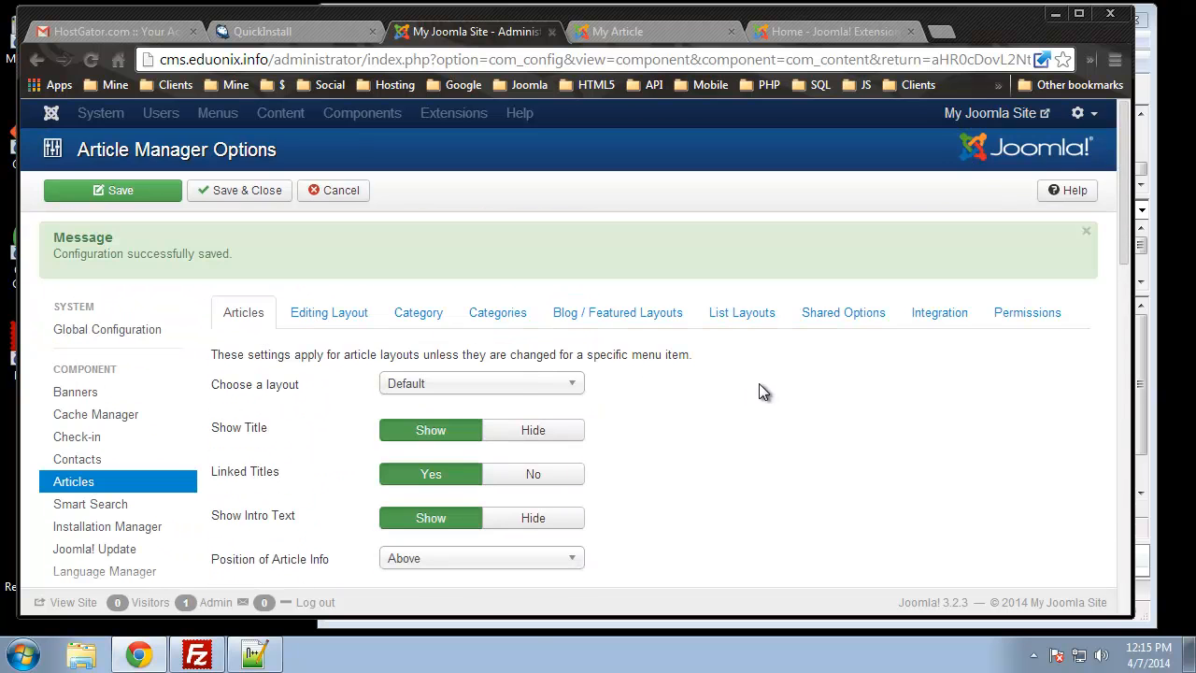
pyautogui.scroll(-3, 321, 355)
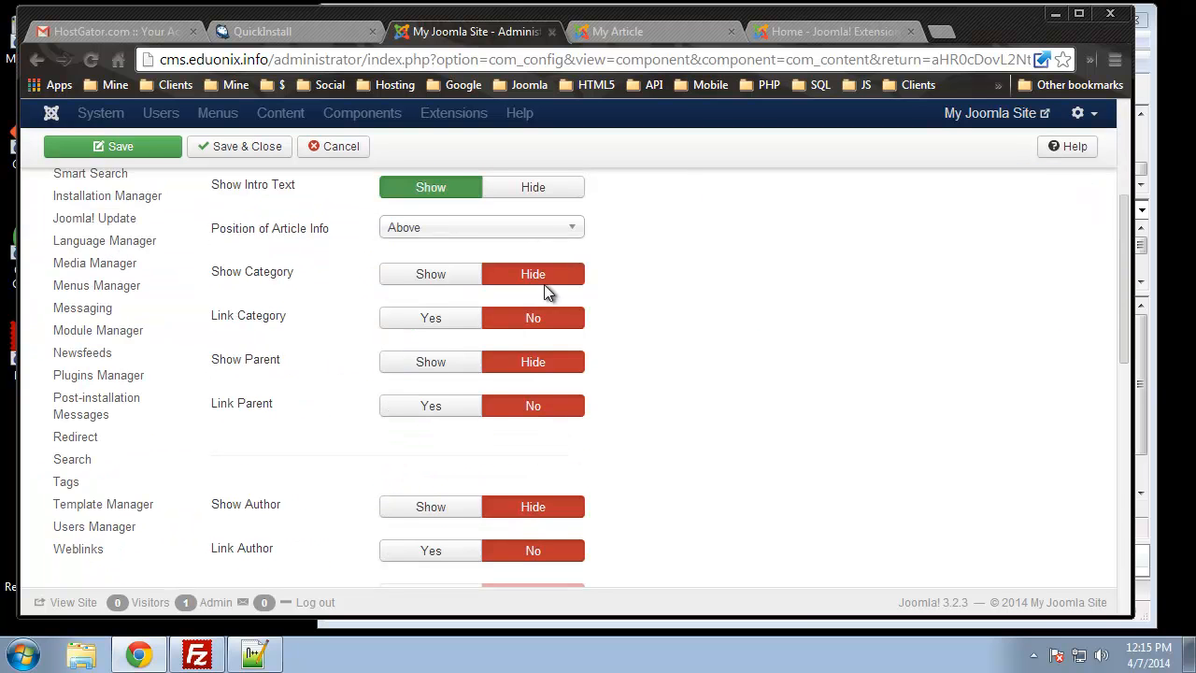
pyautogui.scroll(-4, 624, 398)
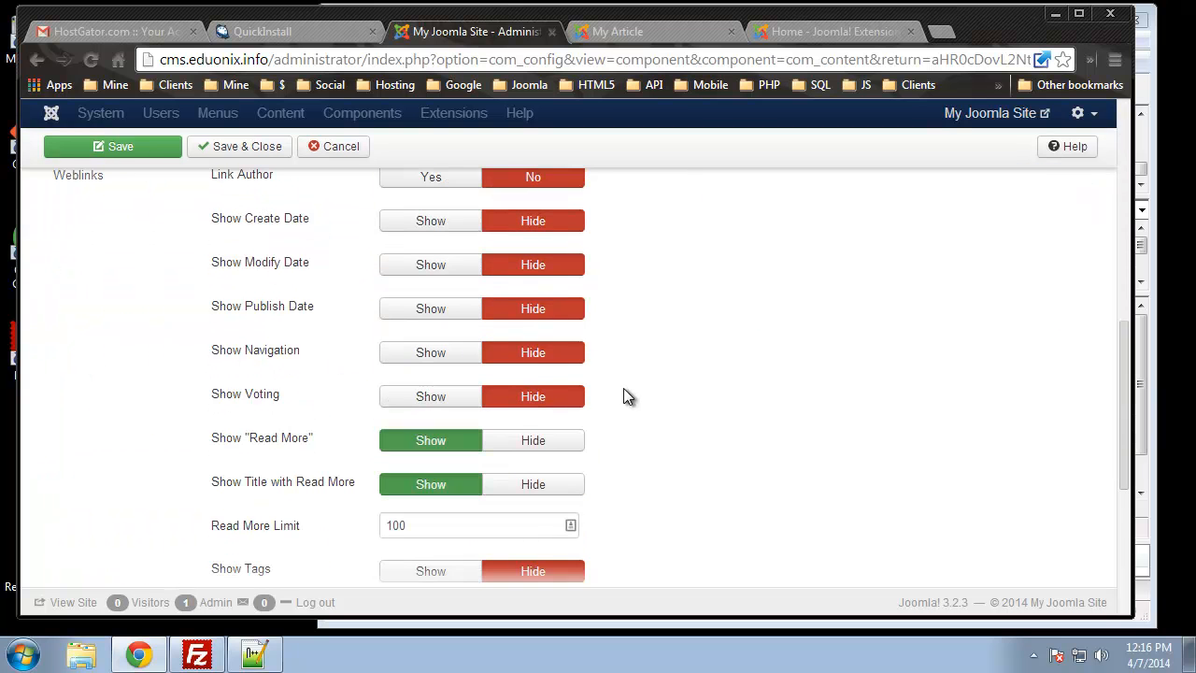
pyautogui.scroll(-4, 625, 393)
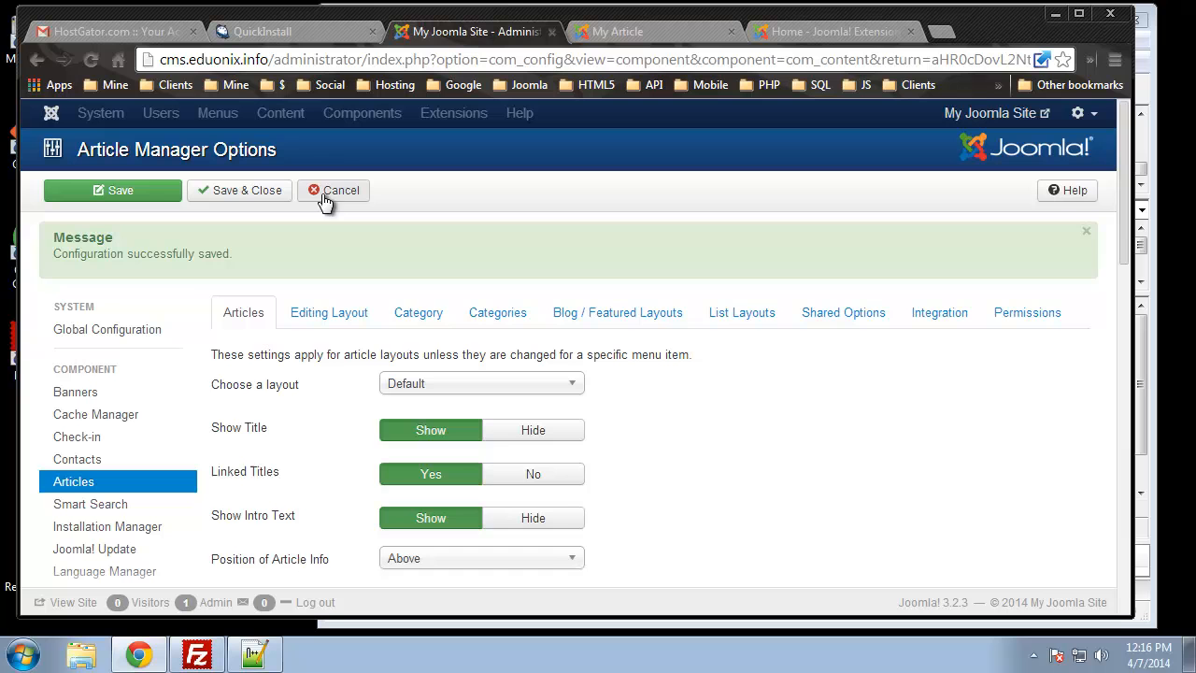
pyautogui.click(329, 197)
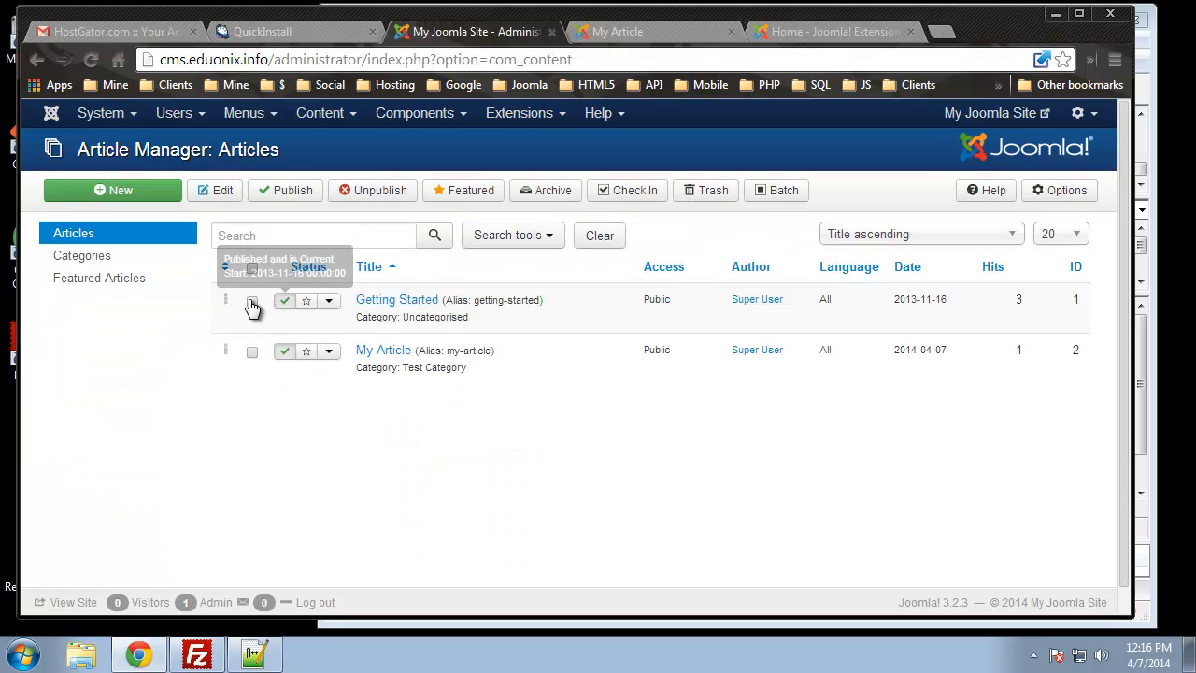
pyautogui.click(245, 113)
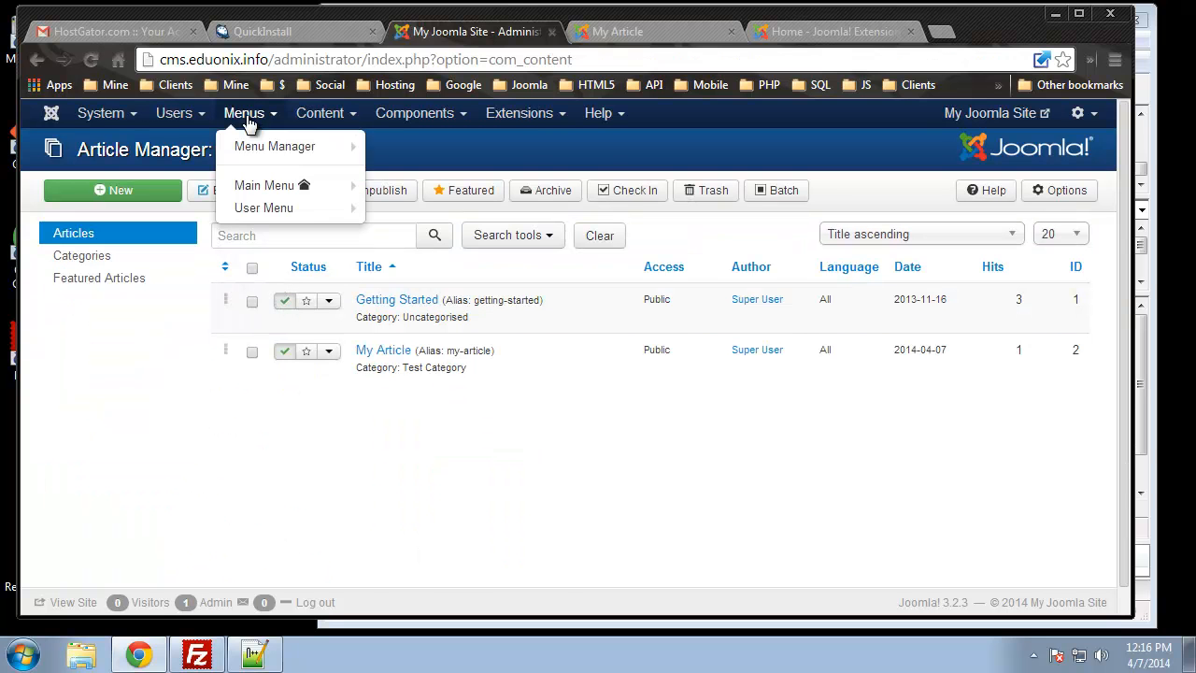
# Open the My Article Main Menu item's options and hide its category and author
pyautogui.click(243, 188)
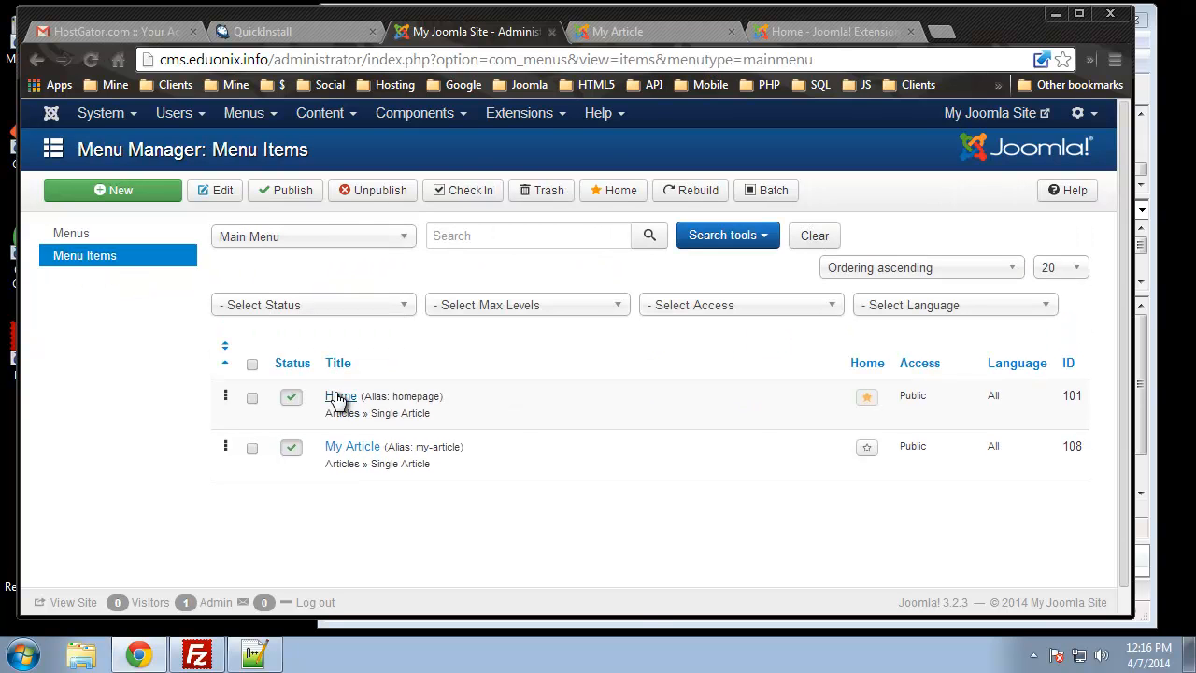
pyautogui.click(342, 449)
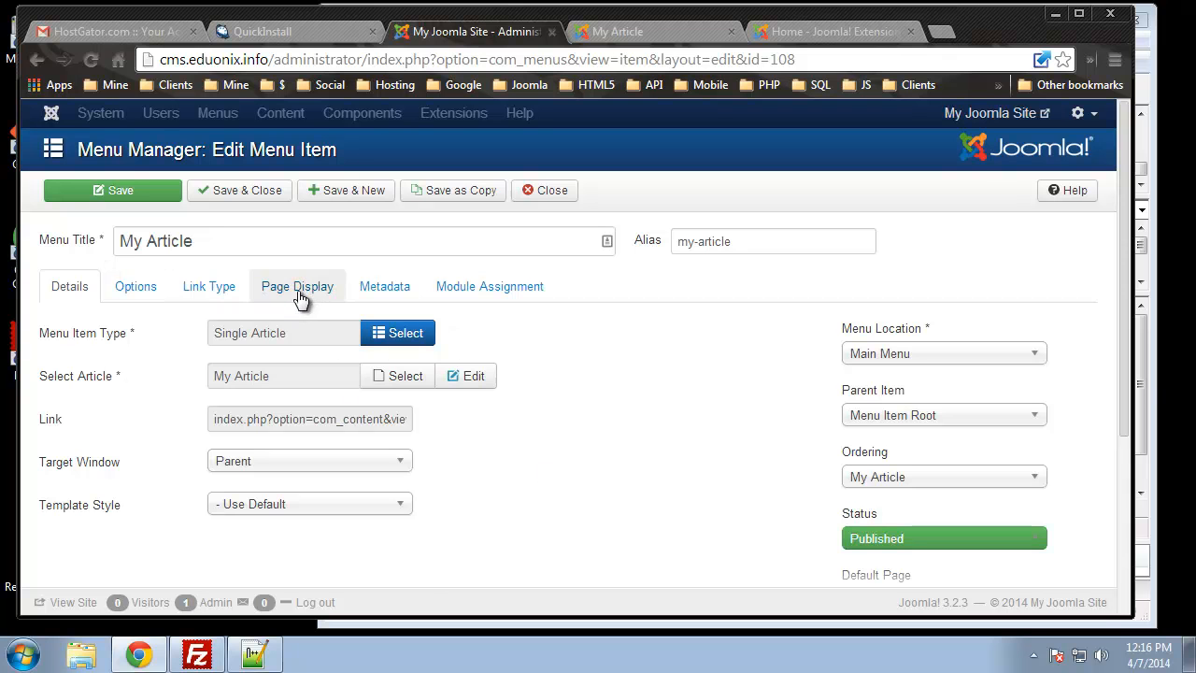
pyautogui.click(136, 288)
pyautogui.scroll(-3, 122, 321)
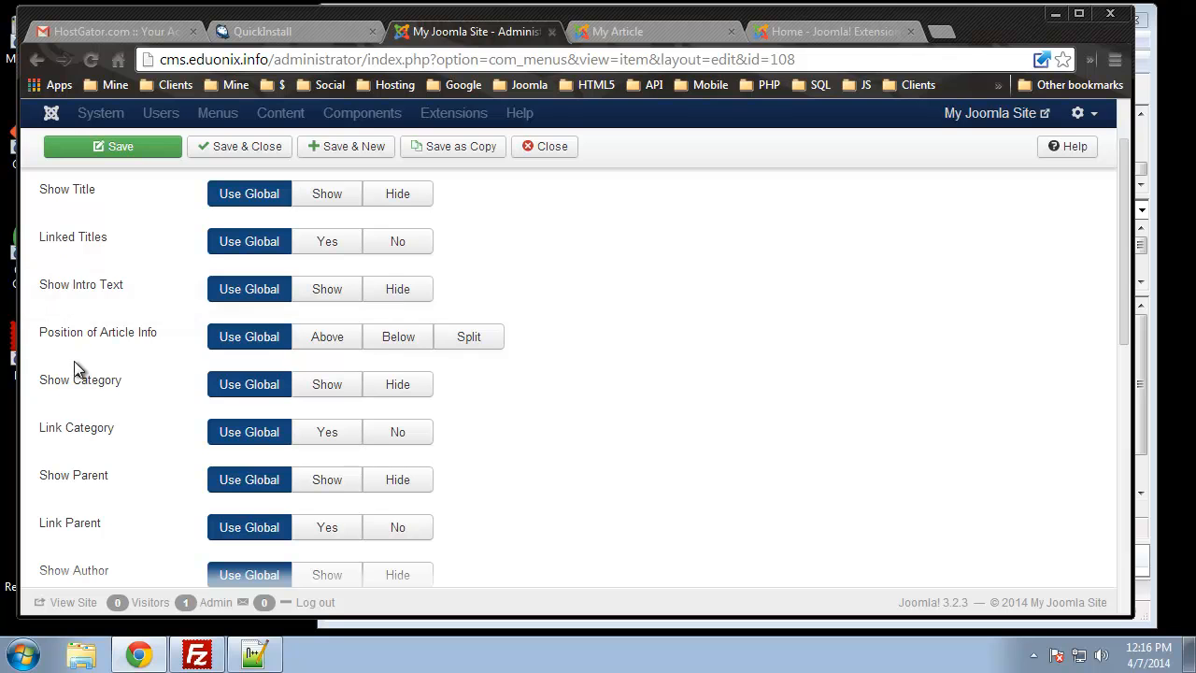
pyautogui.click(396, 386)
pyautogui.scroll(-2, 489, 480)
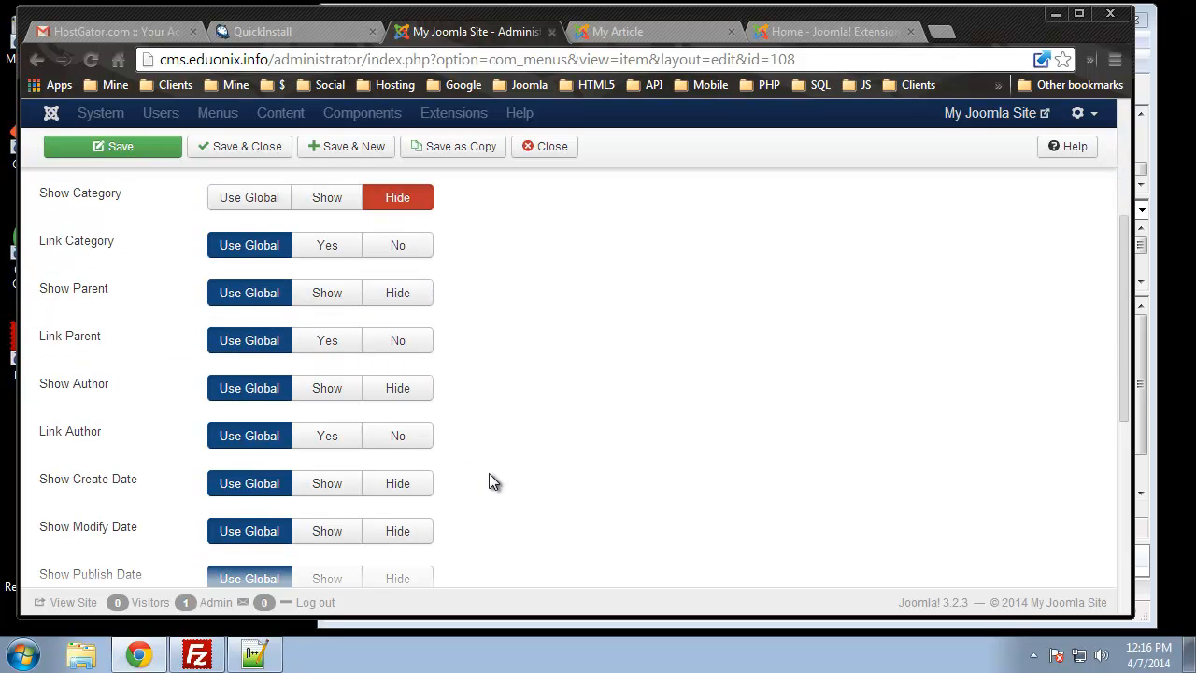
pyautogui.click(415, 400)
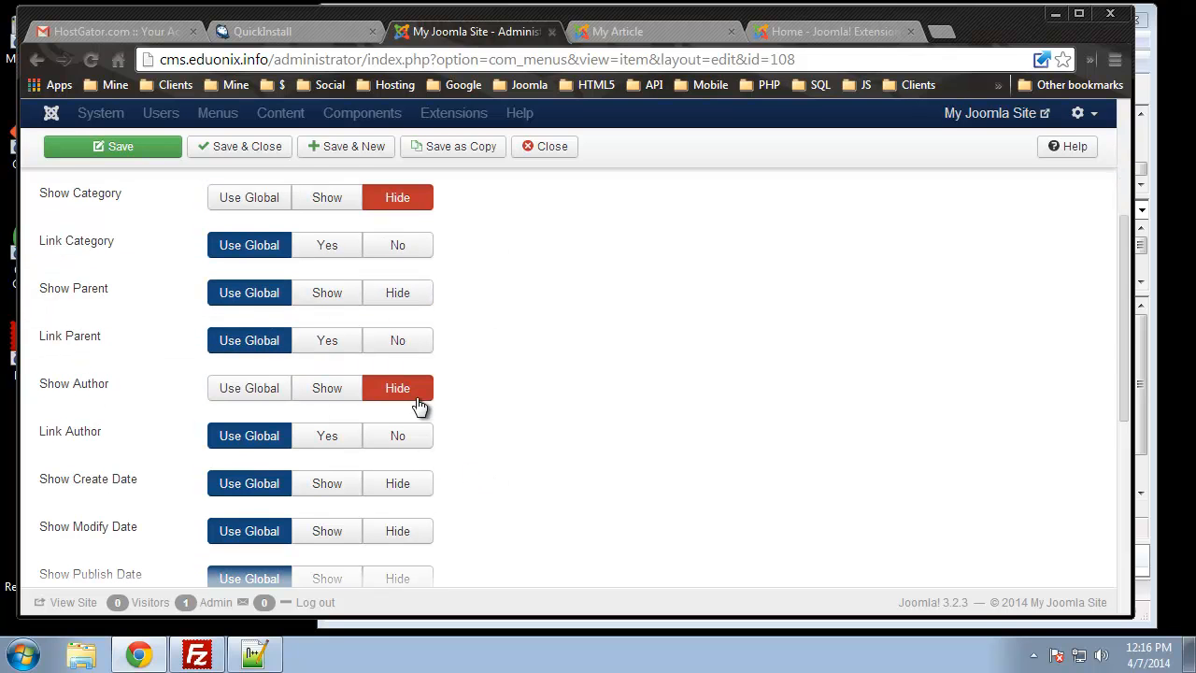
# Hide the parent category, create, modify and publish dates, and article navigation
pyautogui.click(396, 297)
pyautogui.scroll(-1, 495, 412)
pyautogui.scroll(-1, 492, 412)
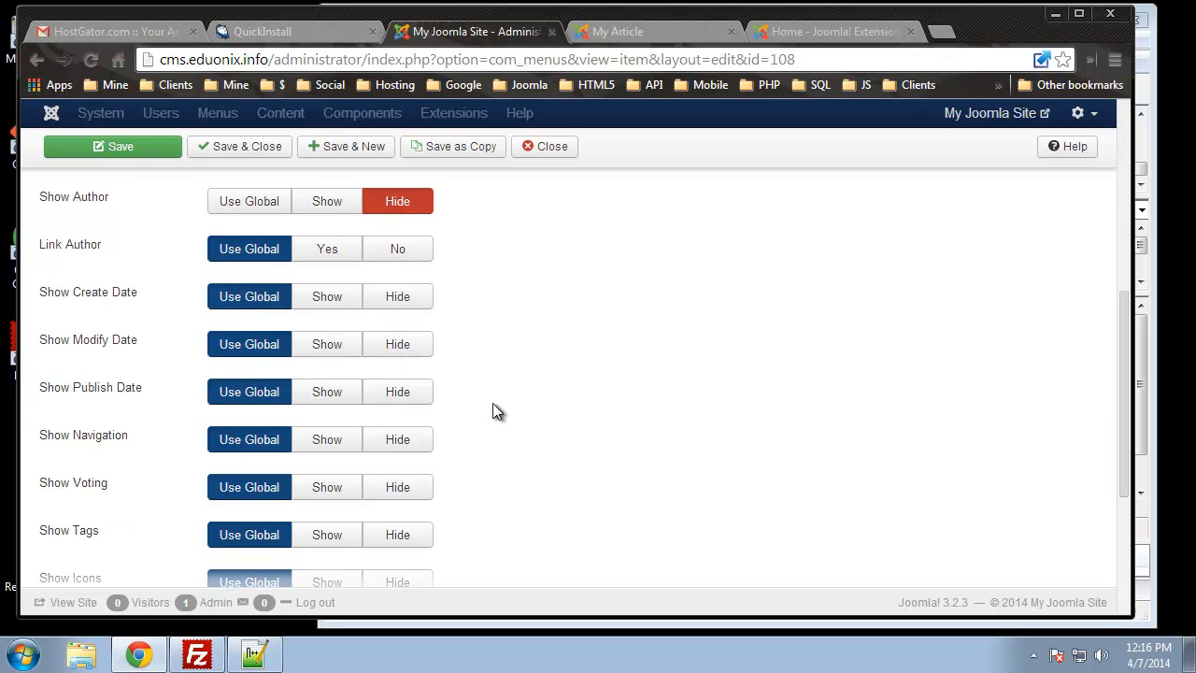
pyautogui.click(402, 306)
pyautogui.click(398, 346)
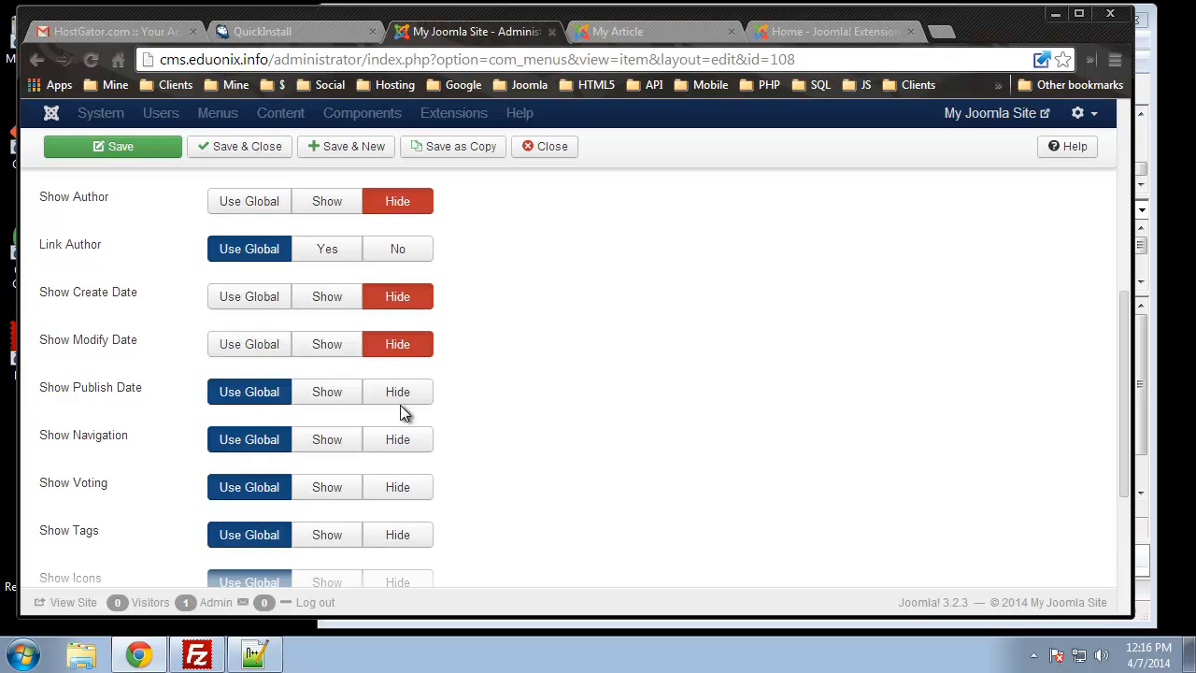
pyautogui.click(411, 394)
pyautogui.click(409, 448)
# Hide the icons, print, email, tags and hits, then Save & Close the menu item
pyautogui.scroll(-2, 427, 491)
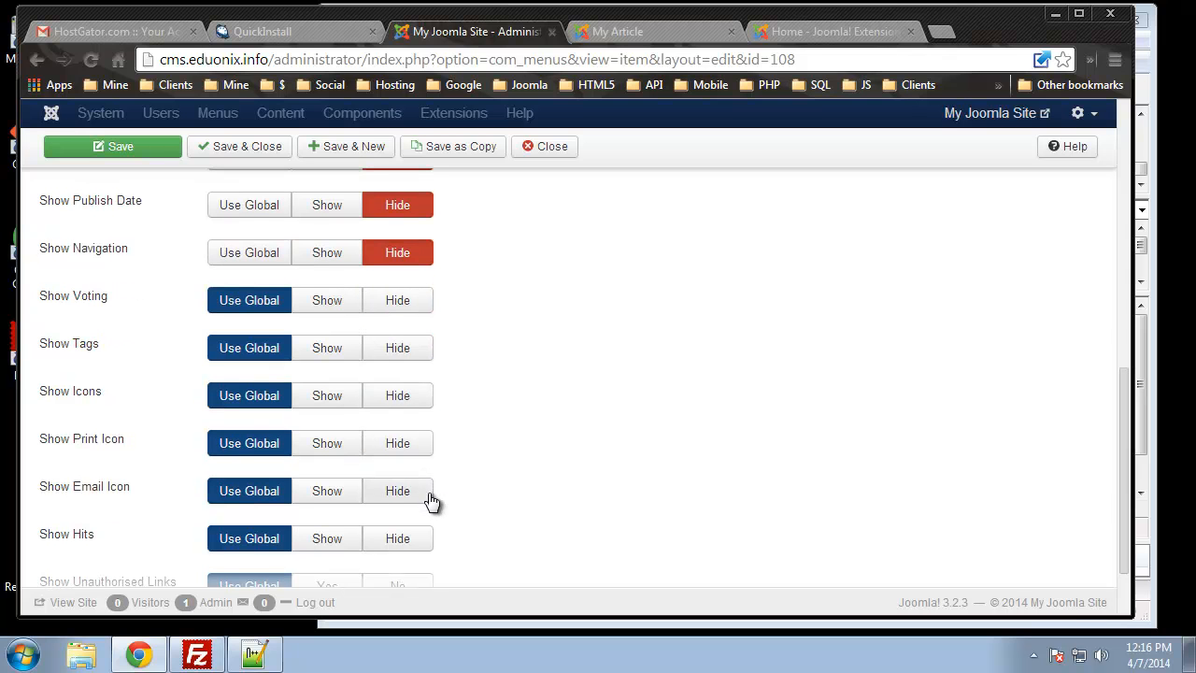
pyautogui.click(400, 398)
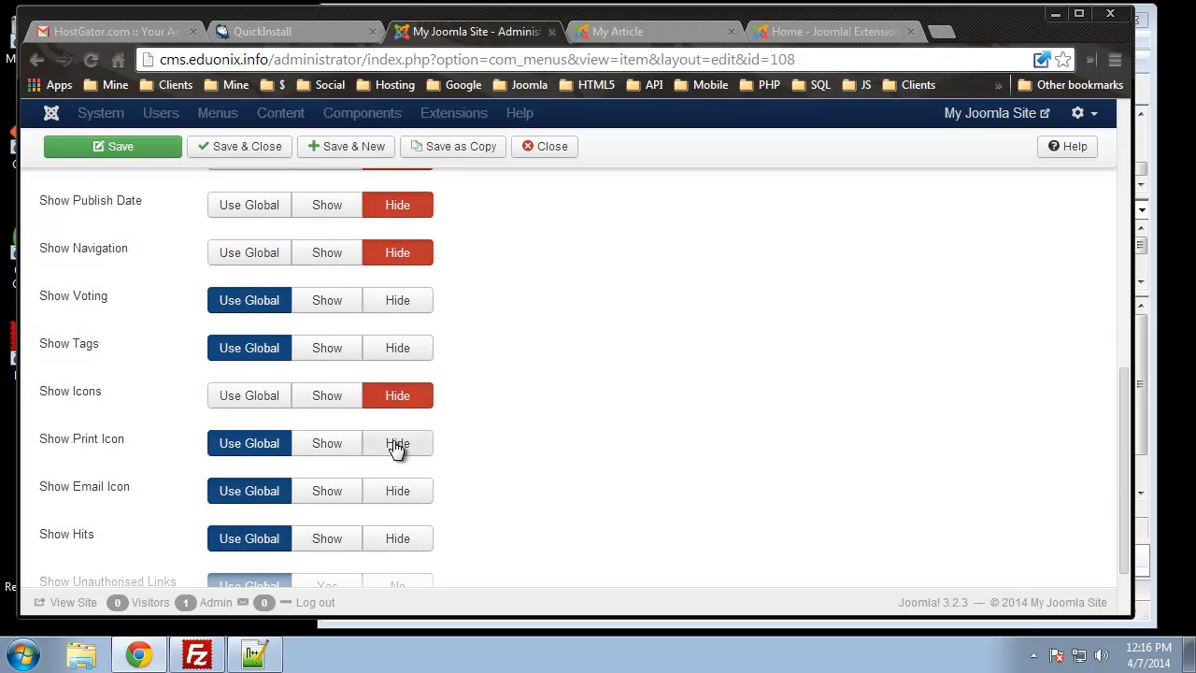
pyautogui.click(404, 445)
pyautogui.click(407, 494)
pyautogui.click(390, 359)
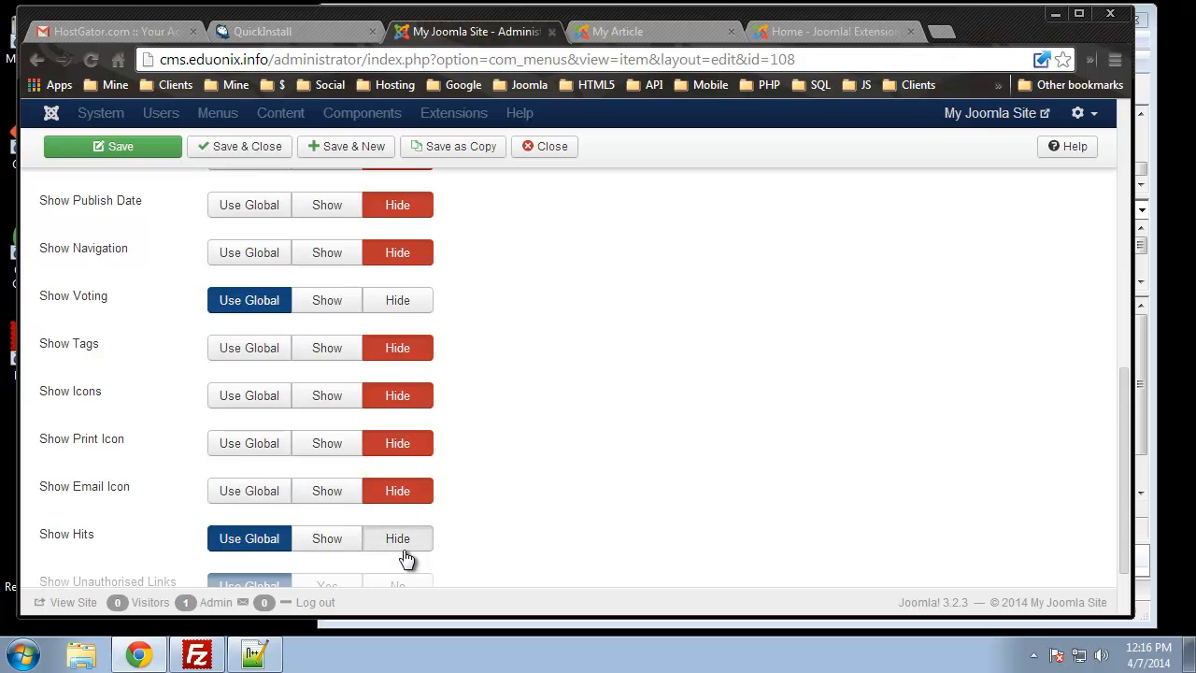
pyautogui.click(404, 544)
pyautogui.scroll(-1, 470, 509)
pyautogui.scroll(5, 350, 278)
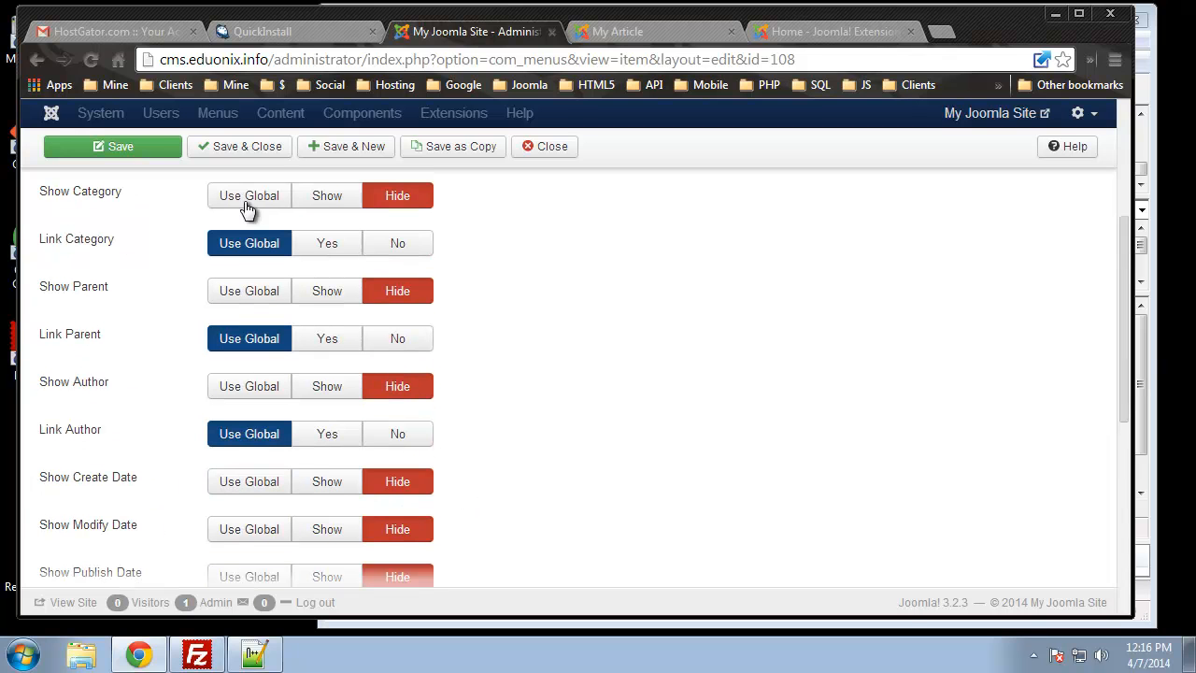
pyautogui.click(273, 152)
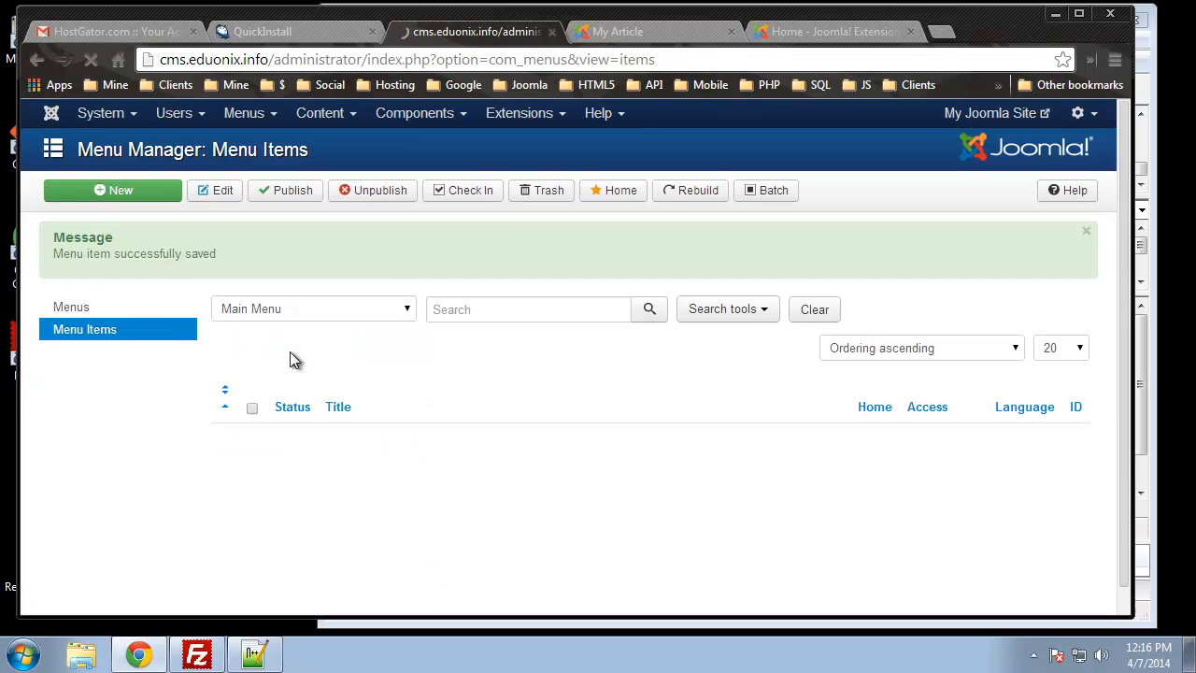
# Reload My Article to confirm its details are hidden, view the home page, then return to admin
pyautogui.click(605, 34)
pyautogui.click(82, 63)
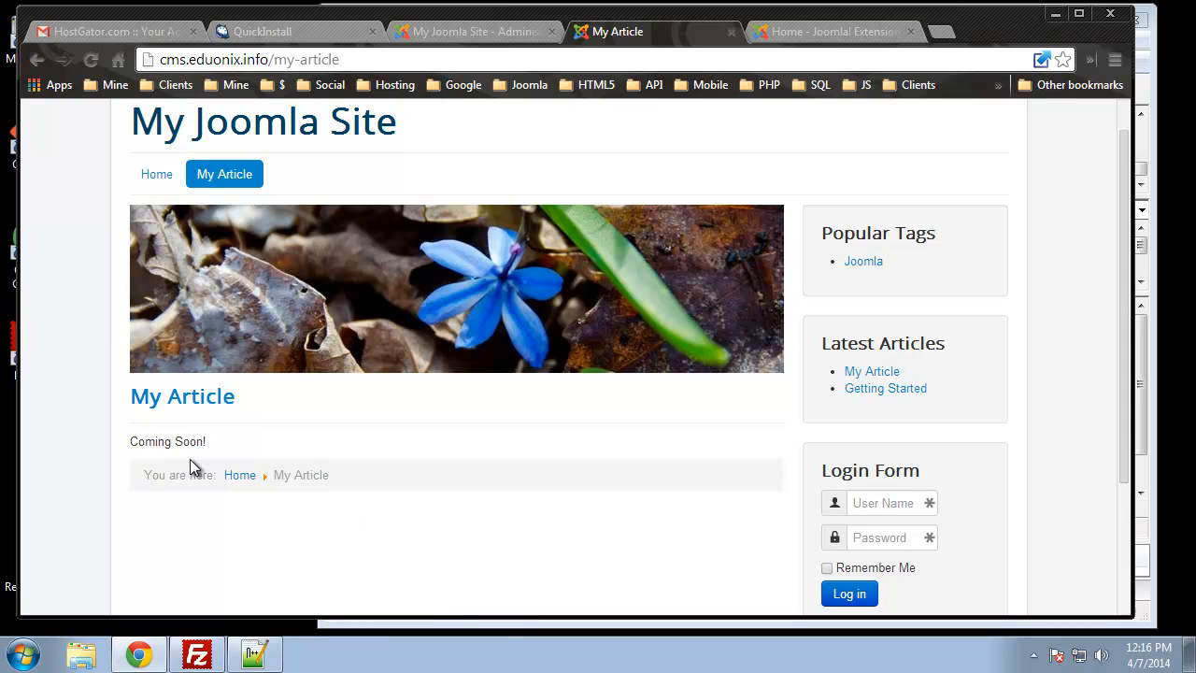
pyautogui.click(157, 177)
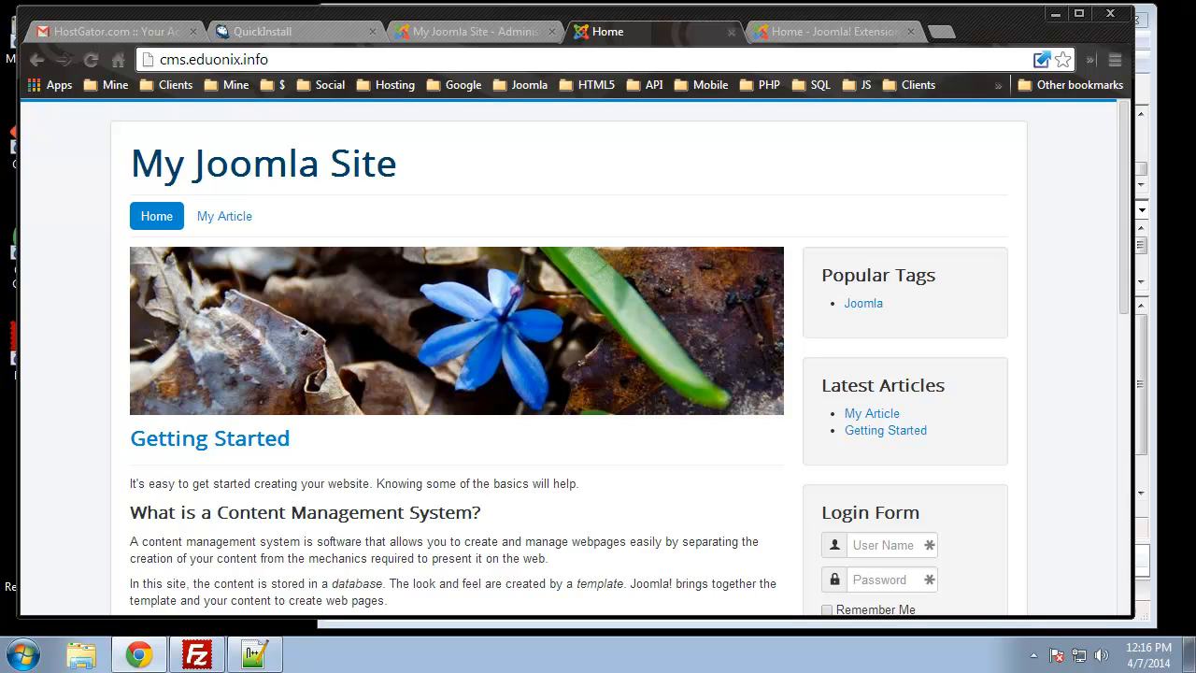
pyautogui.click(498, 28)
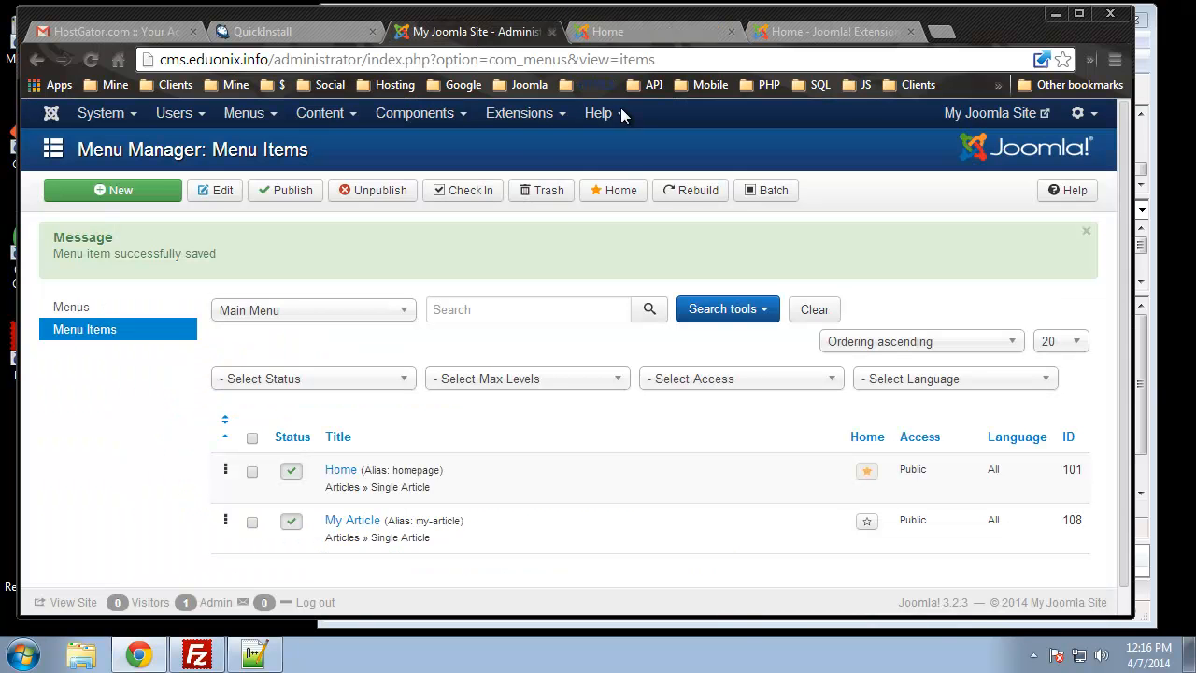
# In Template Manager Styles, make 'Beez3 - Default' the default site template
pyautogui.click(514, 123)
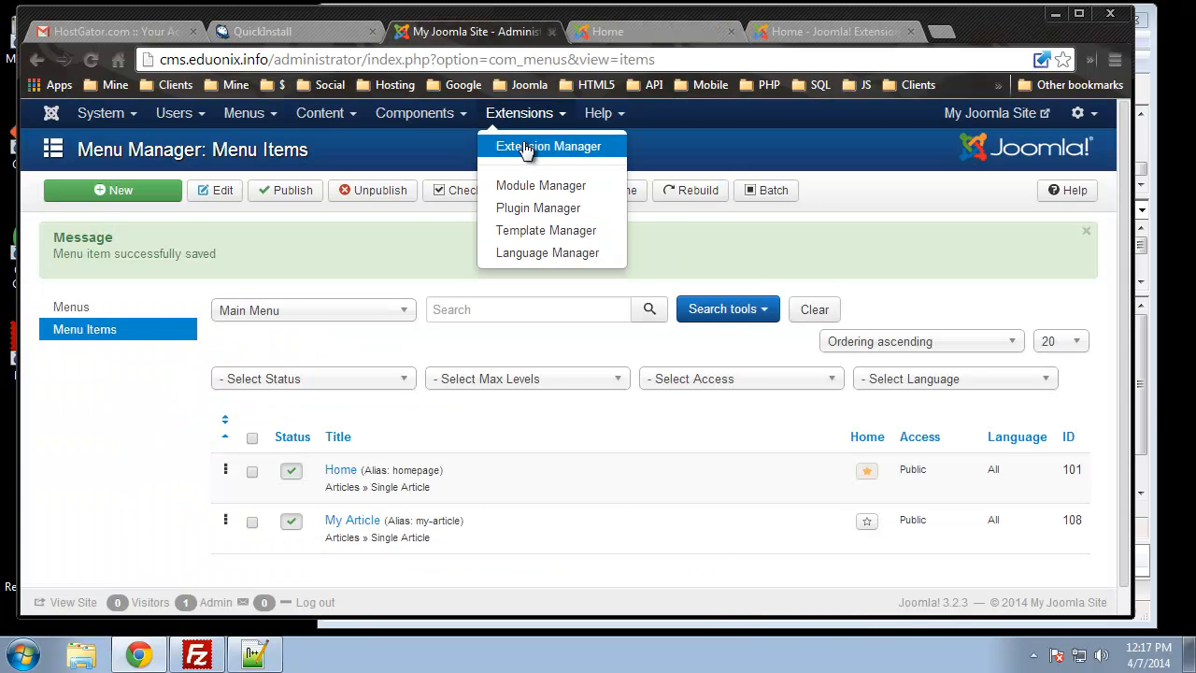
pyautogui.click(552, 243)
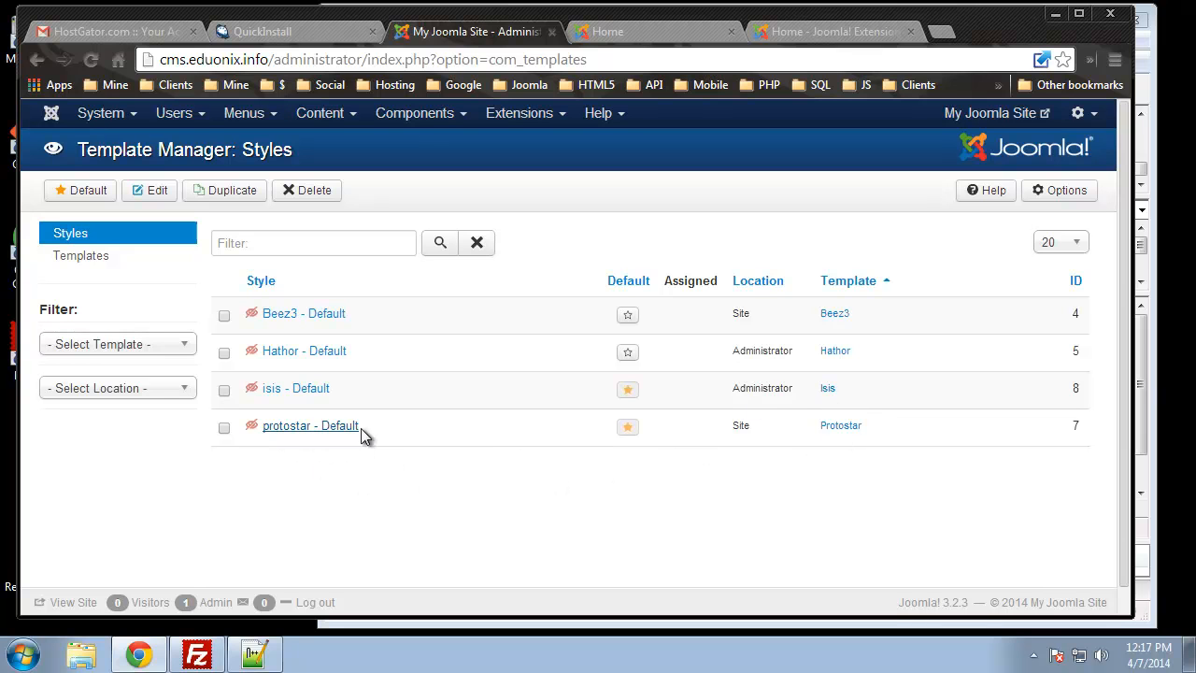
pyautogui.click(225, 316)
pyautogui.click(86, 193)
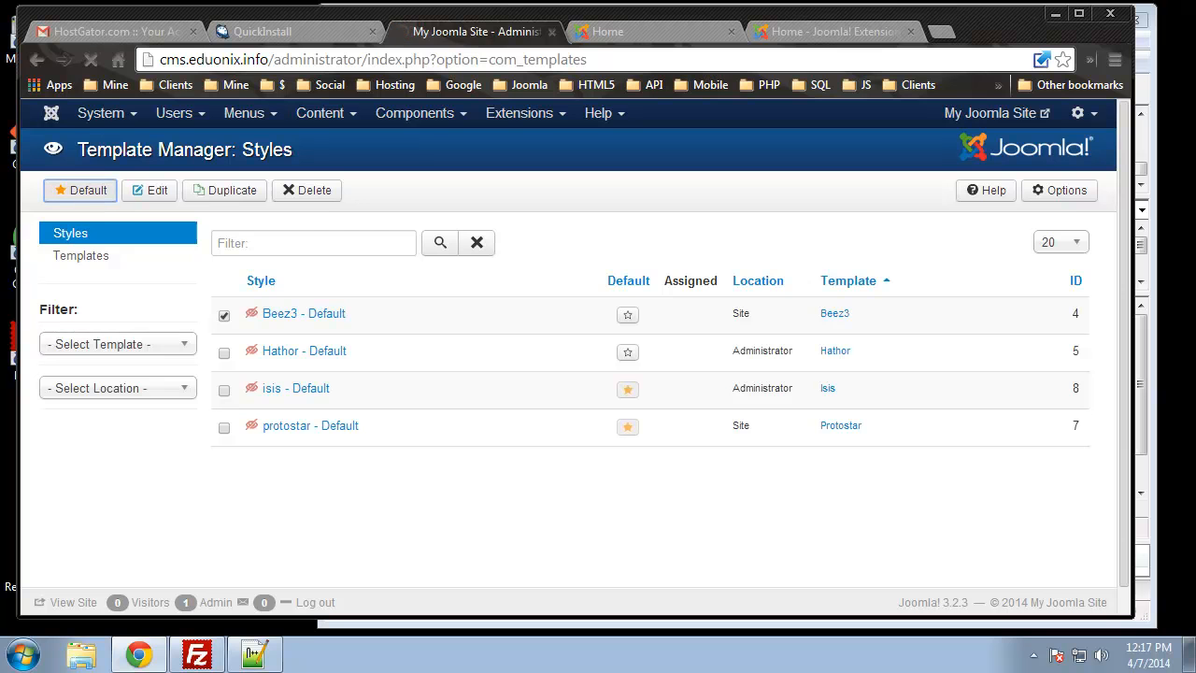
# Reload the site's front page and scroll through its new Beez3 look
pyautogui.click(617, 31)
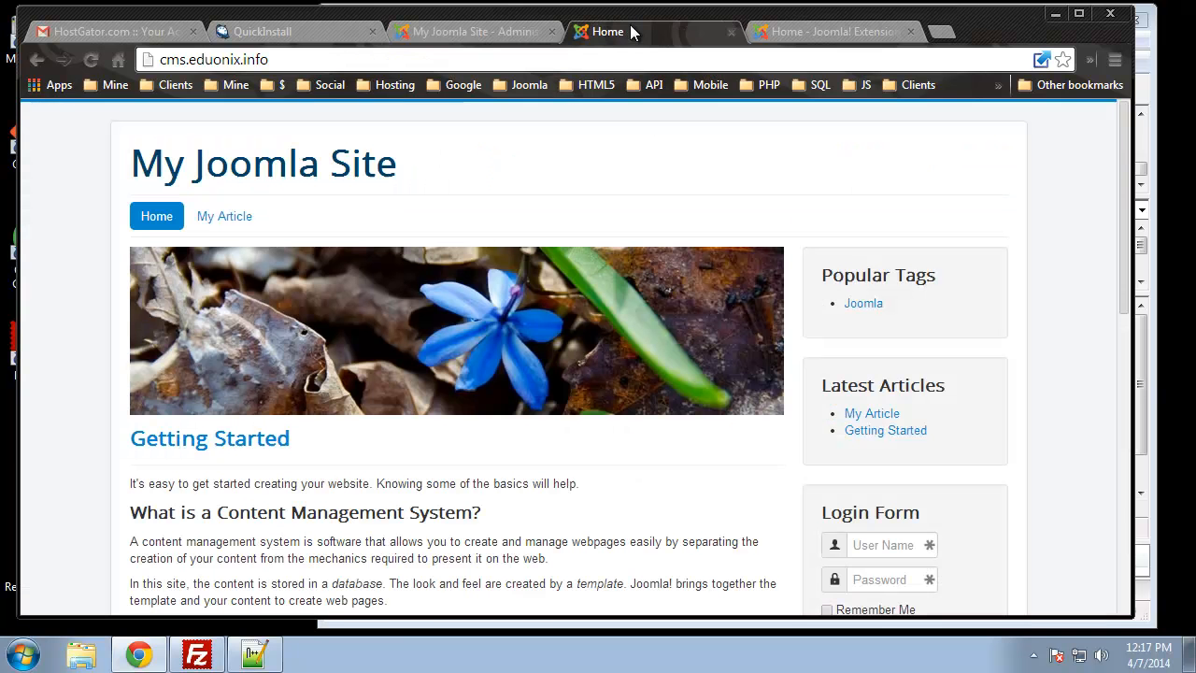
pyautogui.click(91, 59)
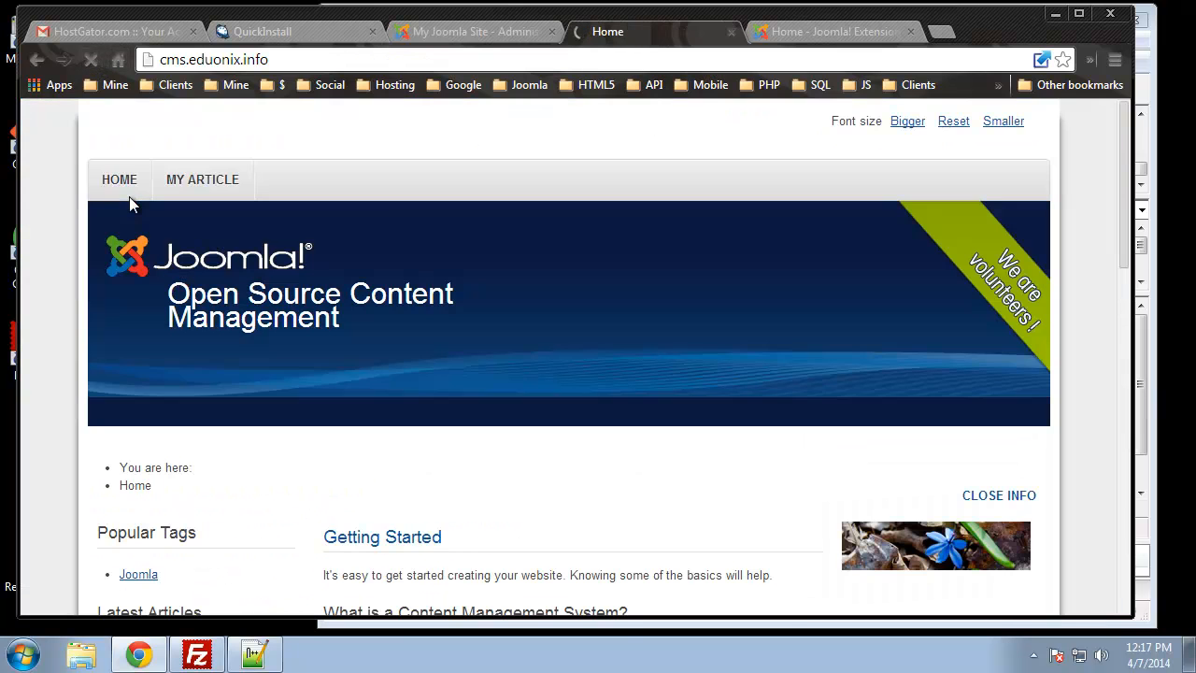
pyautogui.scroll(-10, 422, 368)
pyautogui.scroll(10, 417, 355)
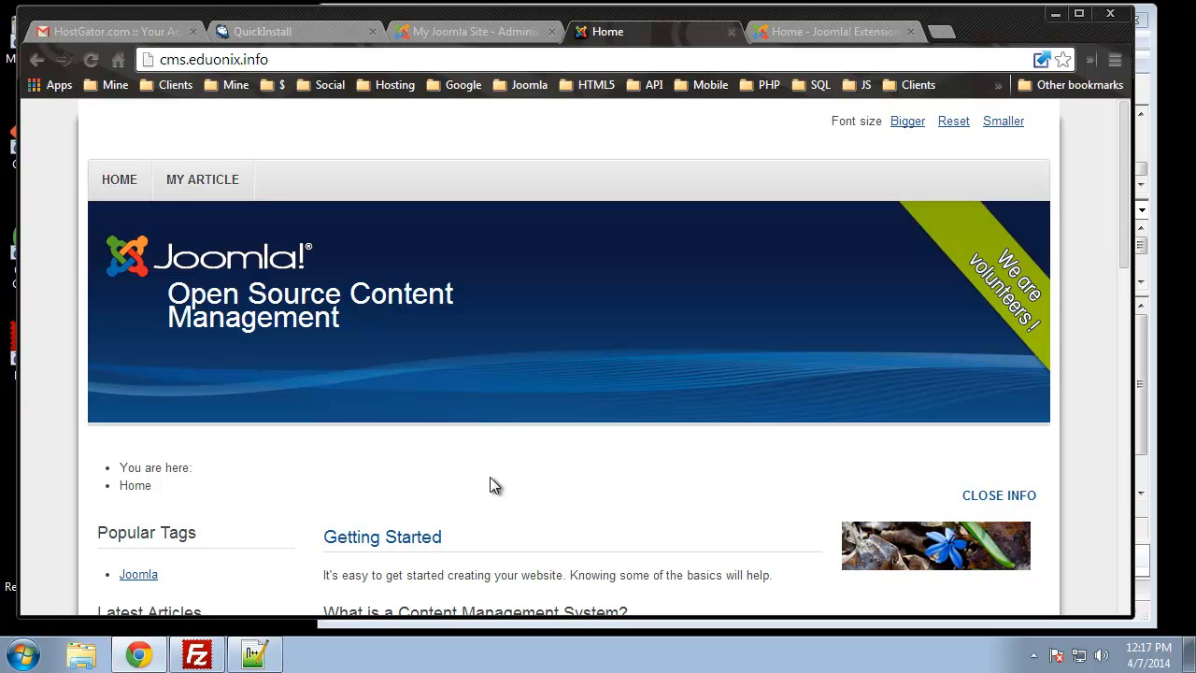
pyautogui.scroll(-2, 477, 483)
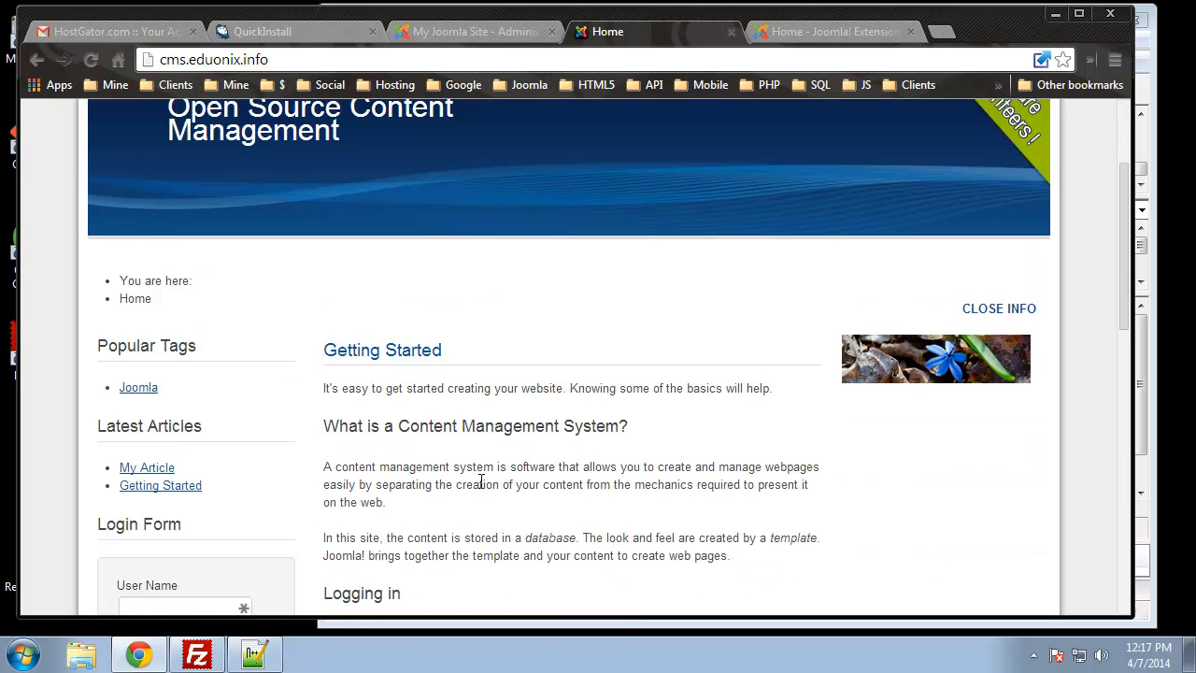
pyautogui.scroll(2, 434, 488)
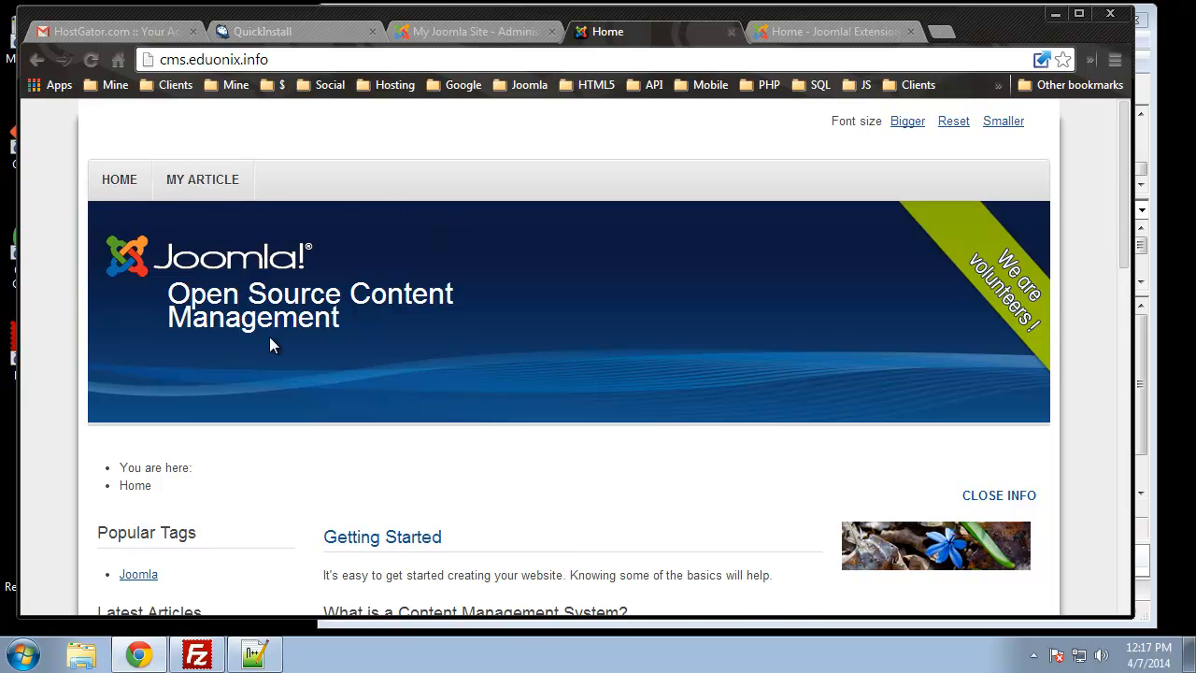
pyautogui.scroll(-4, 263, 308)
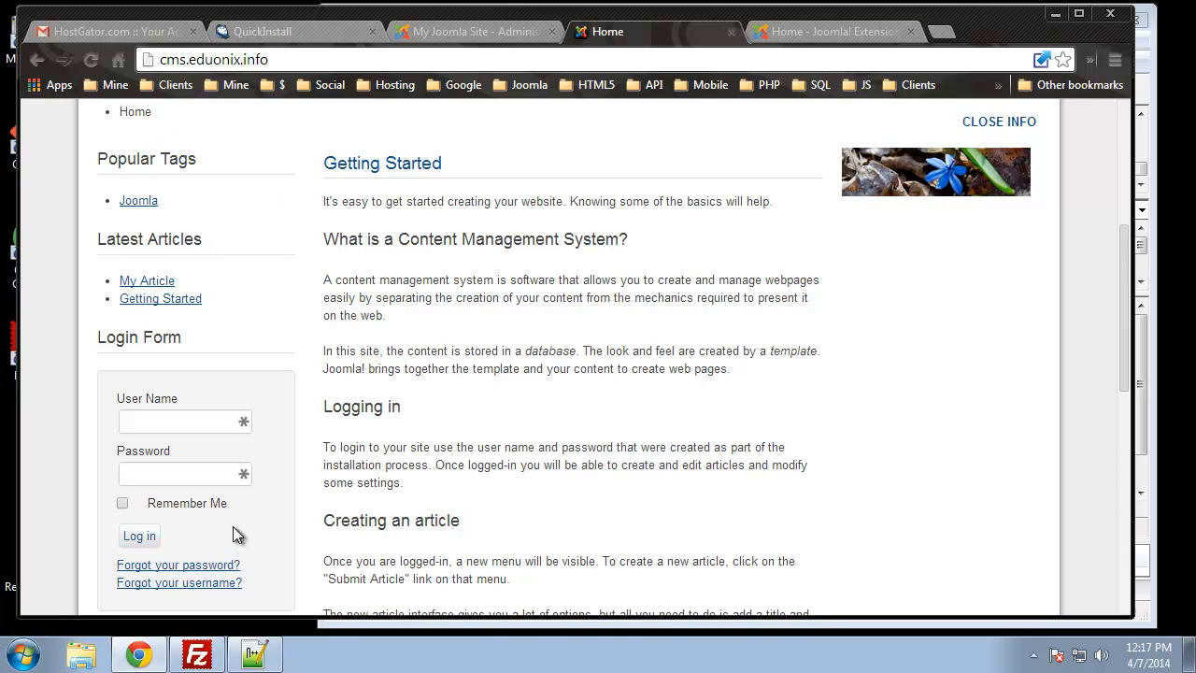
# Back in administration, open Extensions > Module Manager
pyautogui.click(439, 34)
pyautogui.click(519, 113)
pyautogui.click(555, 190)
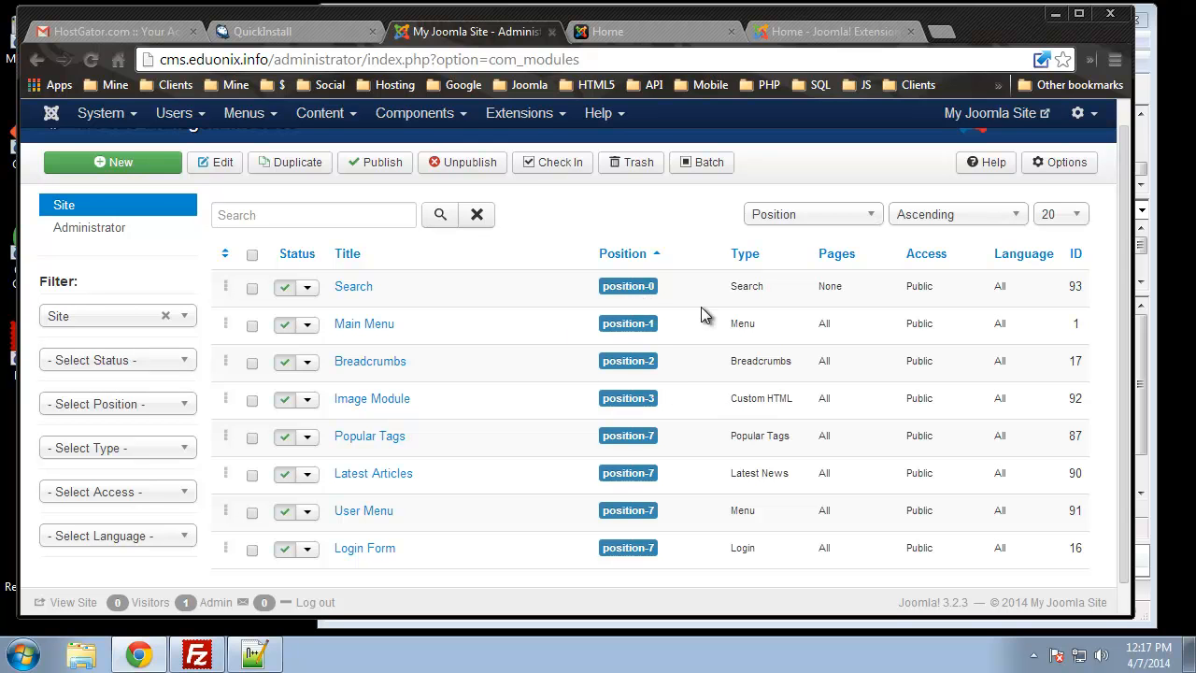
pyautogui.click(653, 31)
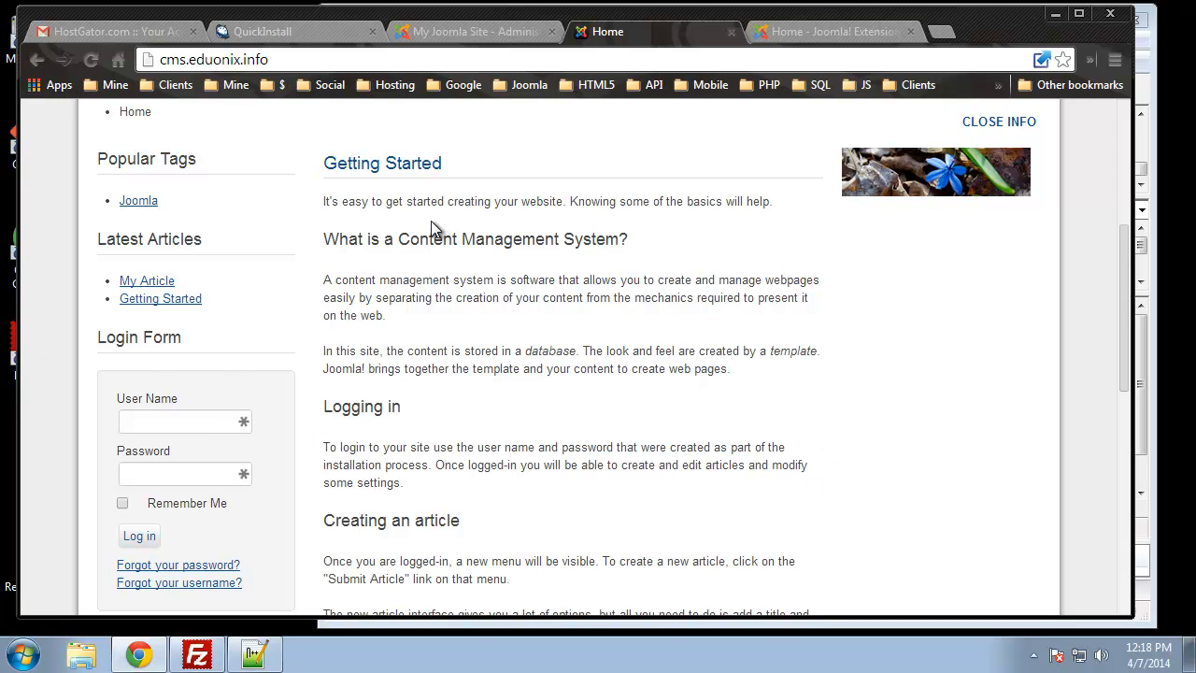
pyautogui.tripleClick(412, 159)
pyautogui.click(377, 333)
pyautogui.click(462, 31)
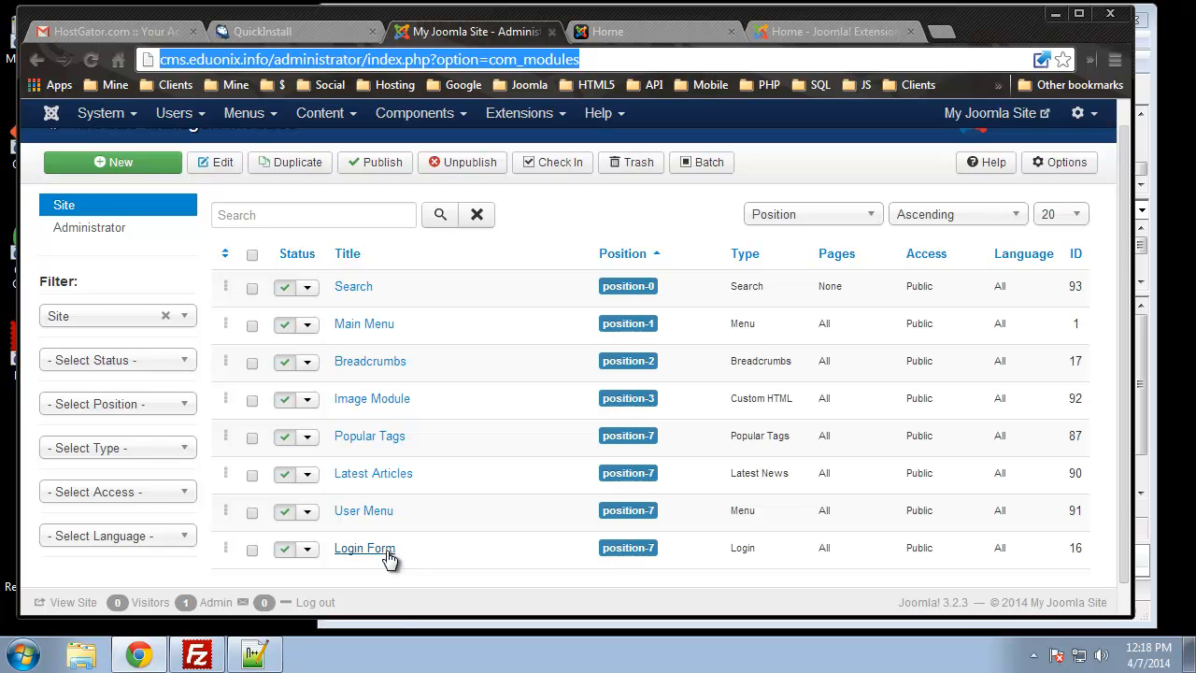
pyautogui.click(285, 549)
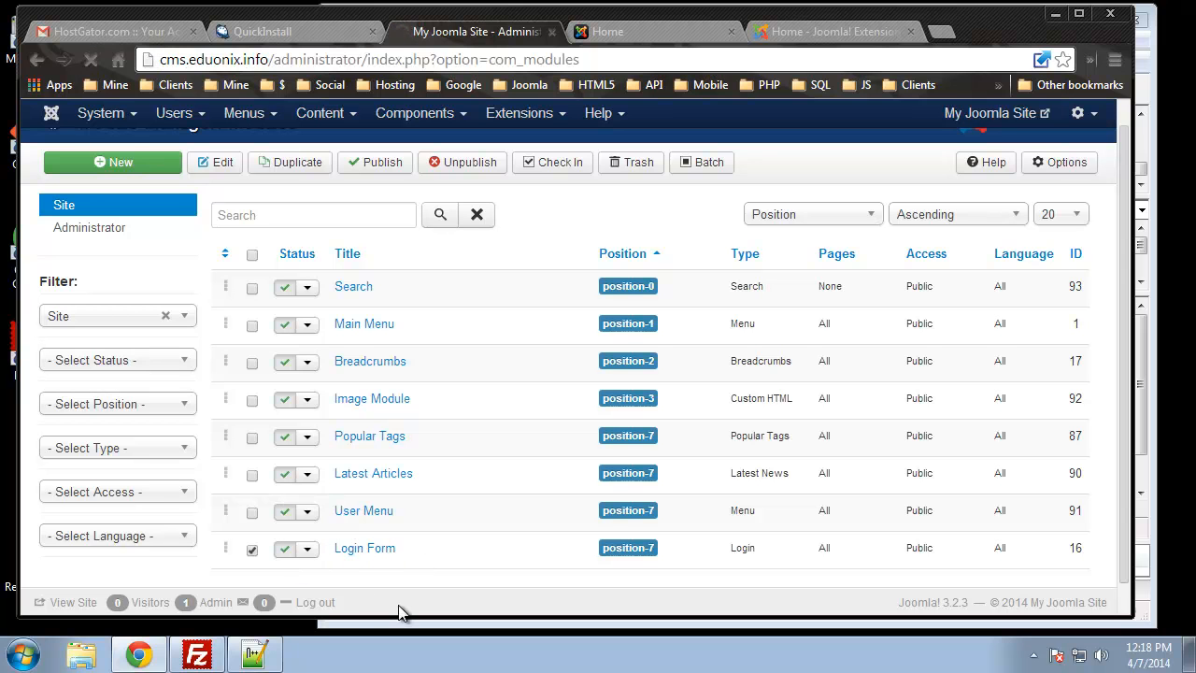
pyautogui.scroll(-3, 322, 551)
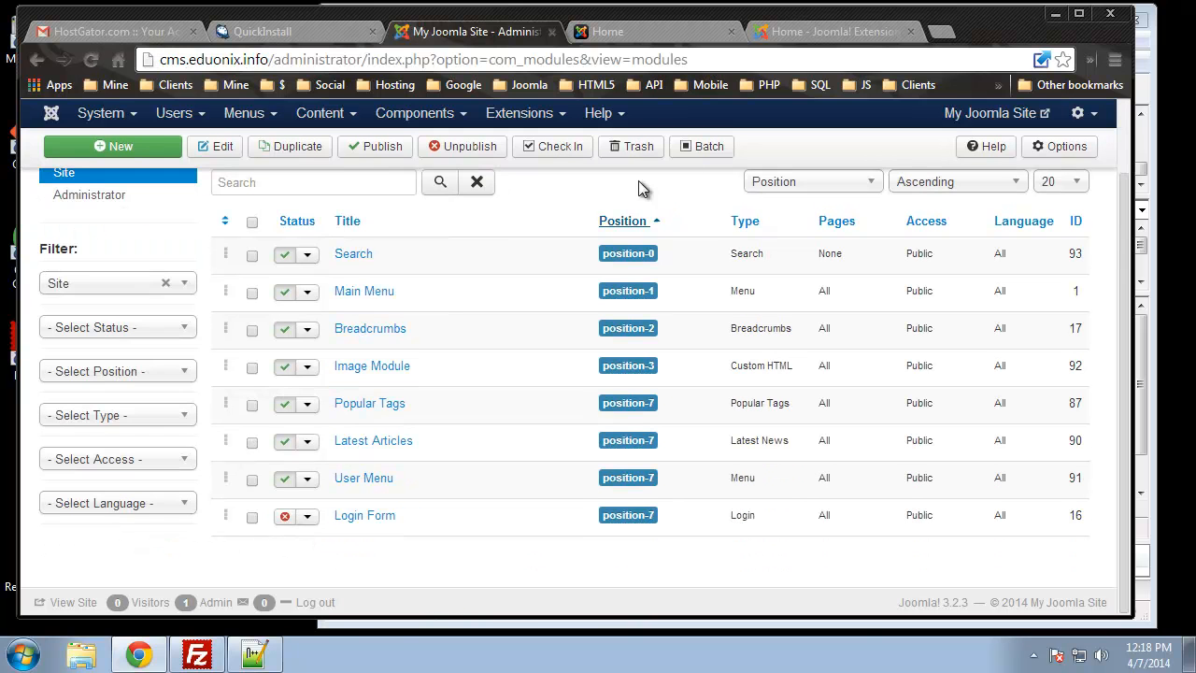
pyautogui.click(659, 32)
pyautogui.click(97, 59)
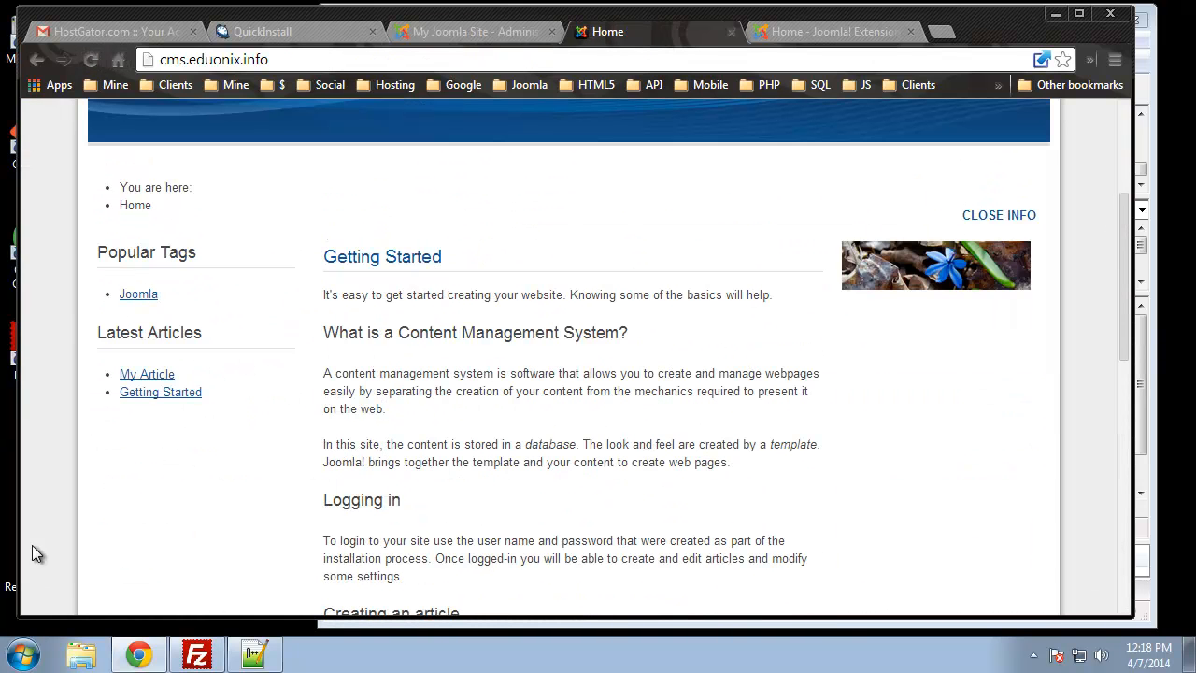
pyautogui.click(486, 36)
pyautogui.click(285, 519)
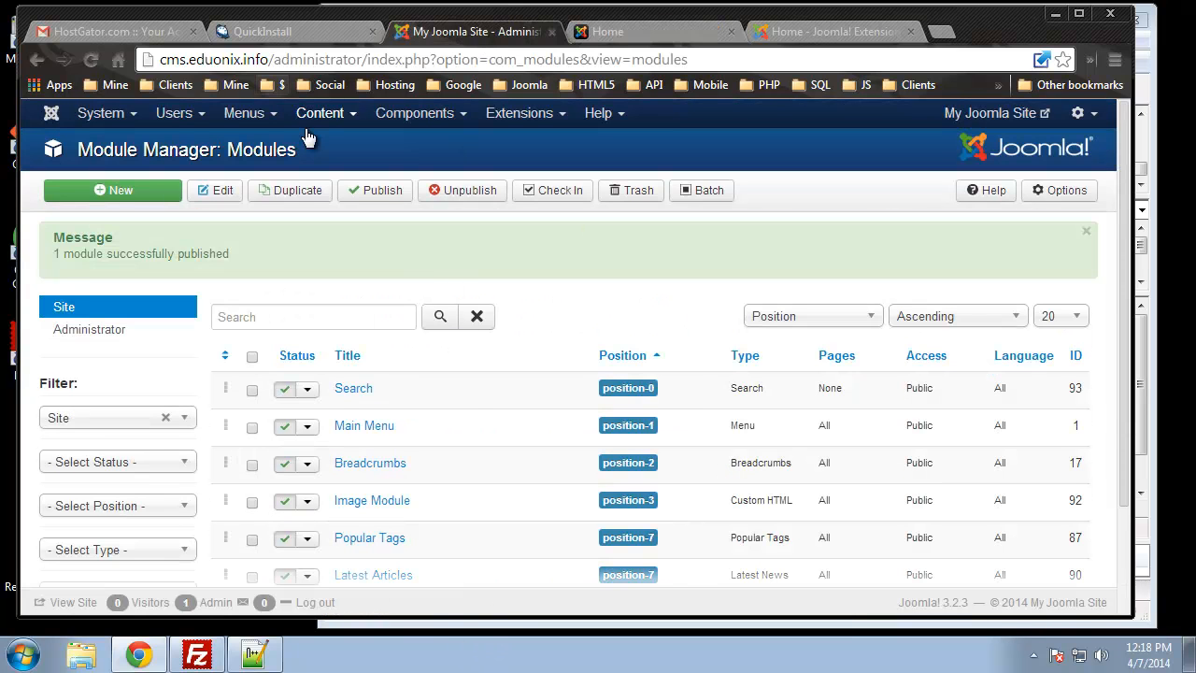
# Look over the Joomla Extensions Directory home page, then return to the site's front page
pyautogui.click(850, 40)
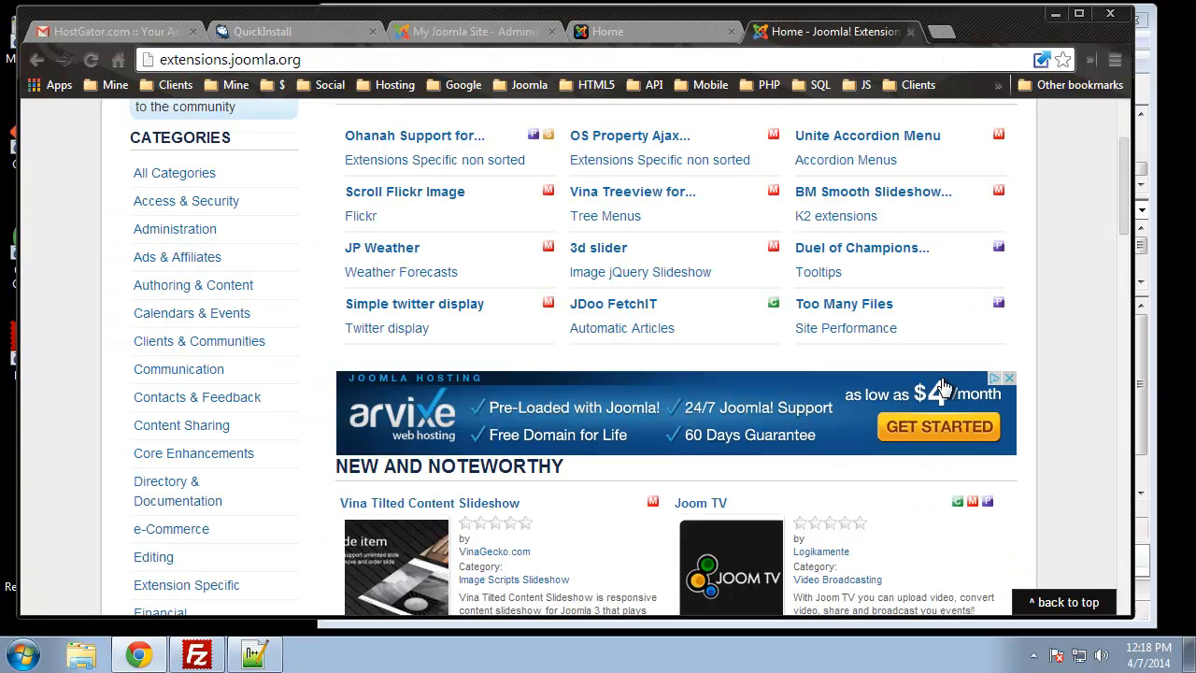
pyautogui.scroll(3, 854, 387)
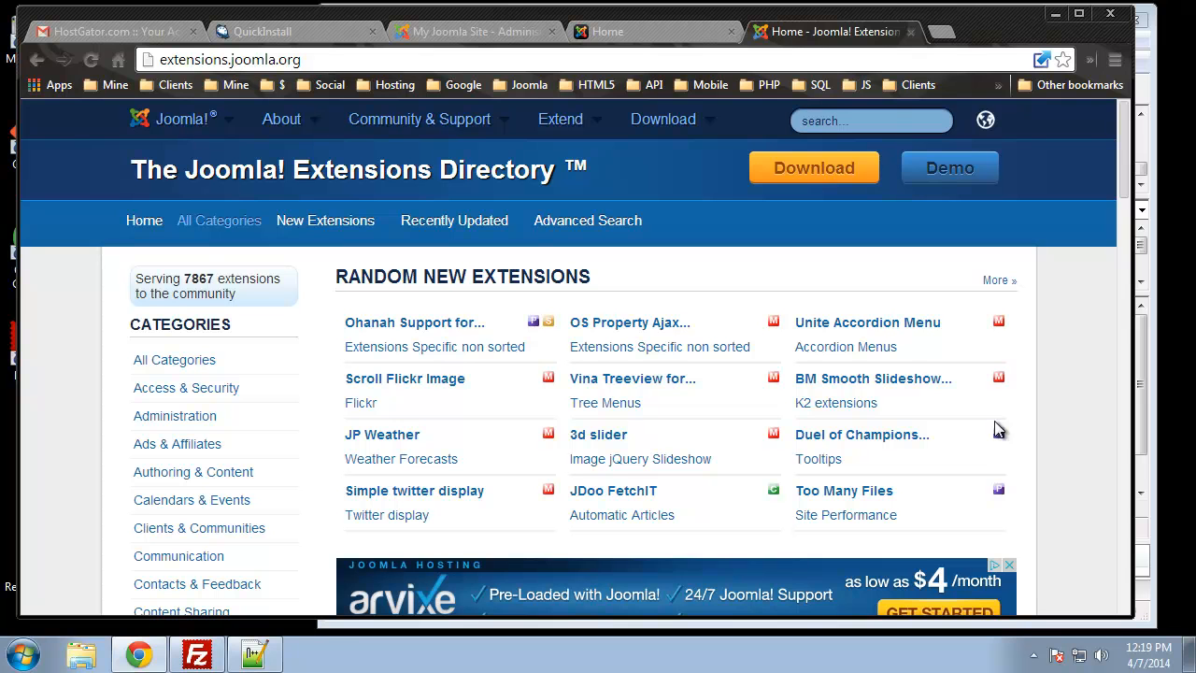
pyautogui.click(637, 30)
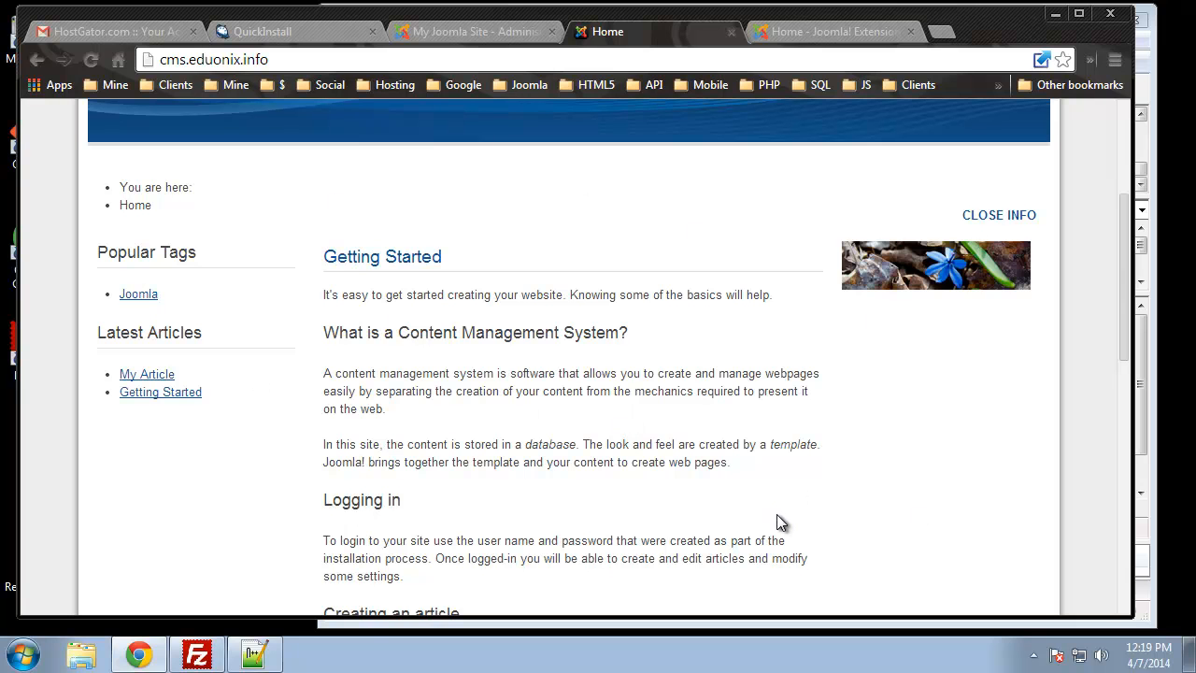
pyautogui.scroll(3, 800, 491)
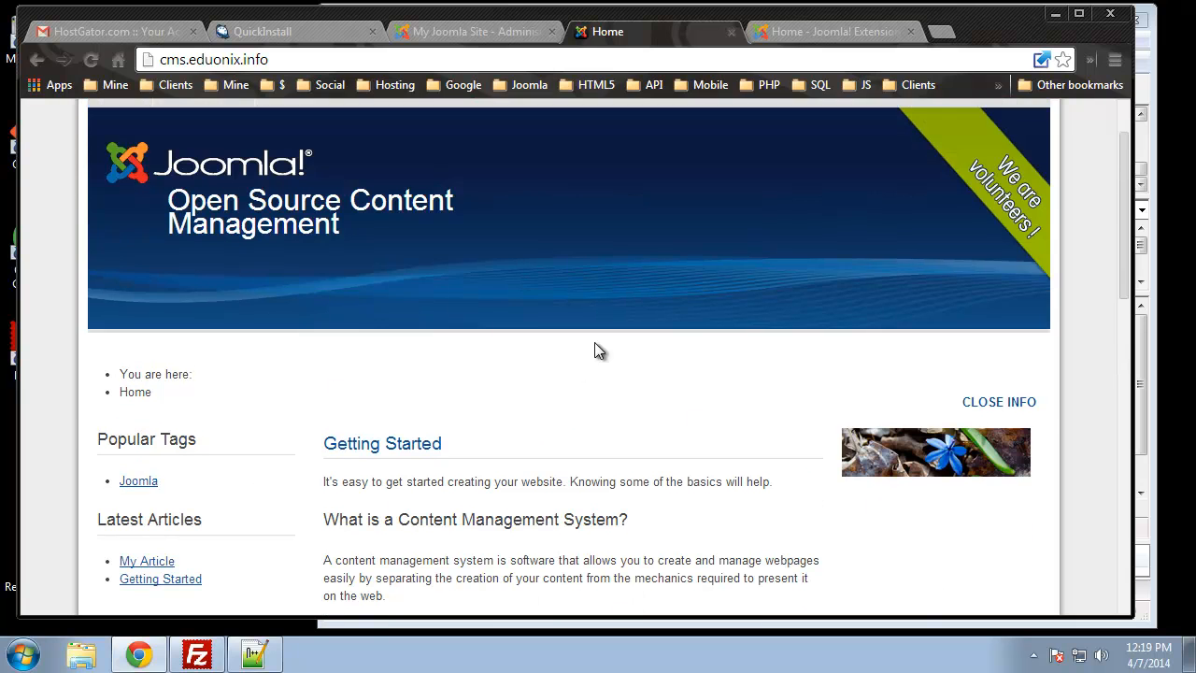
pyautogui.scroll(-2, 502, 402)
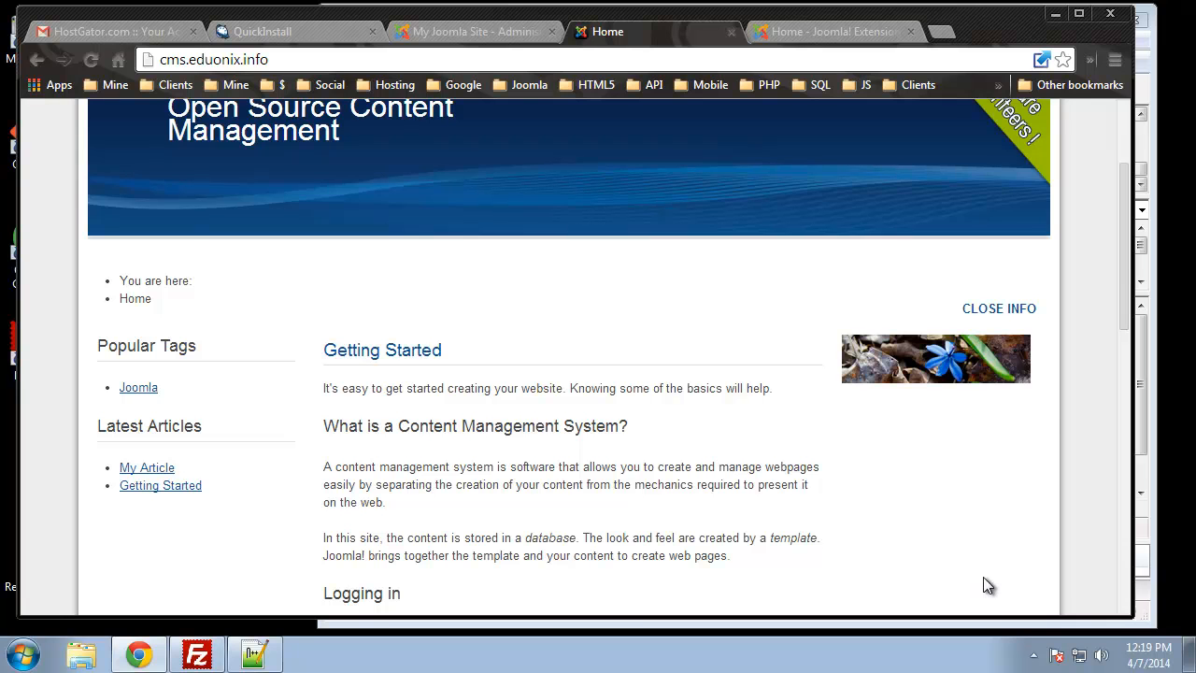
pyautogui.scroll(2, 983, 585)
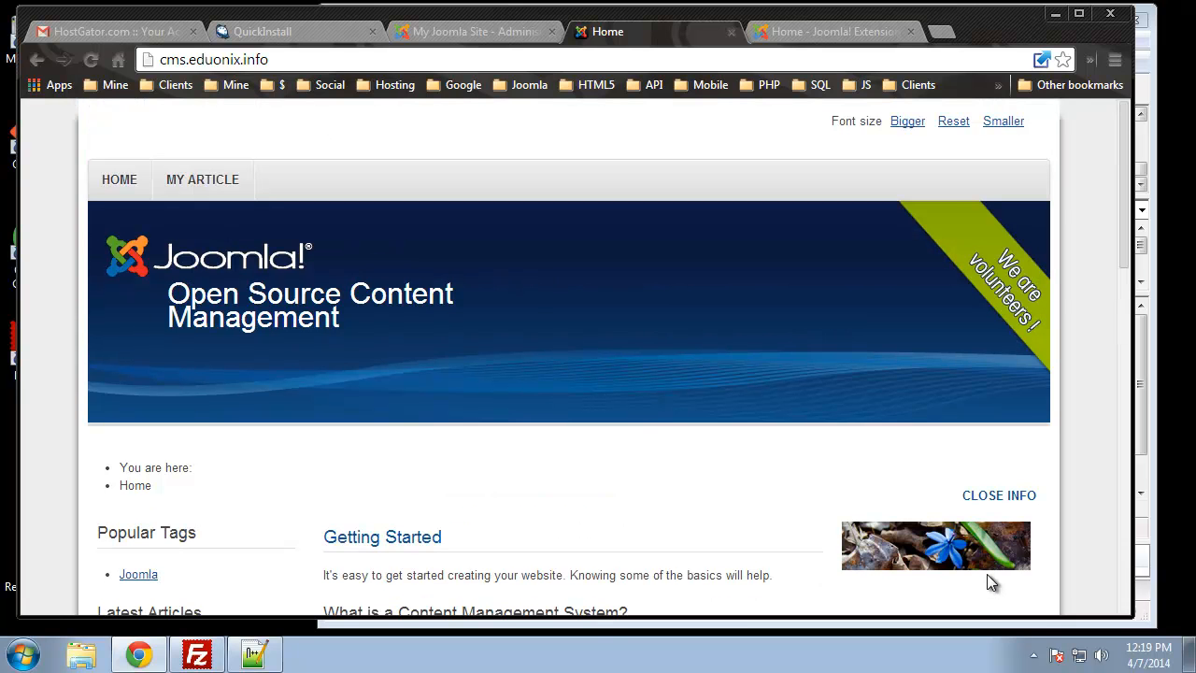